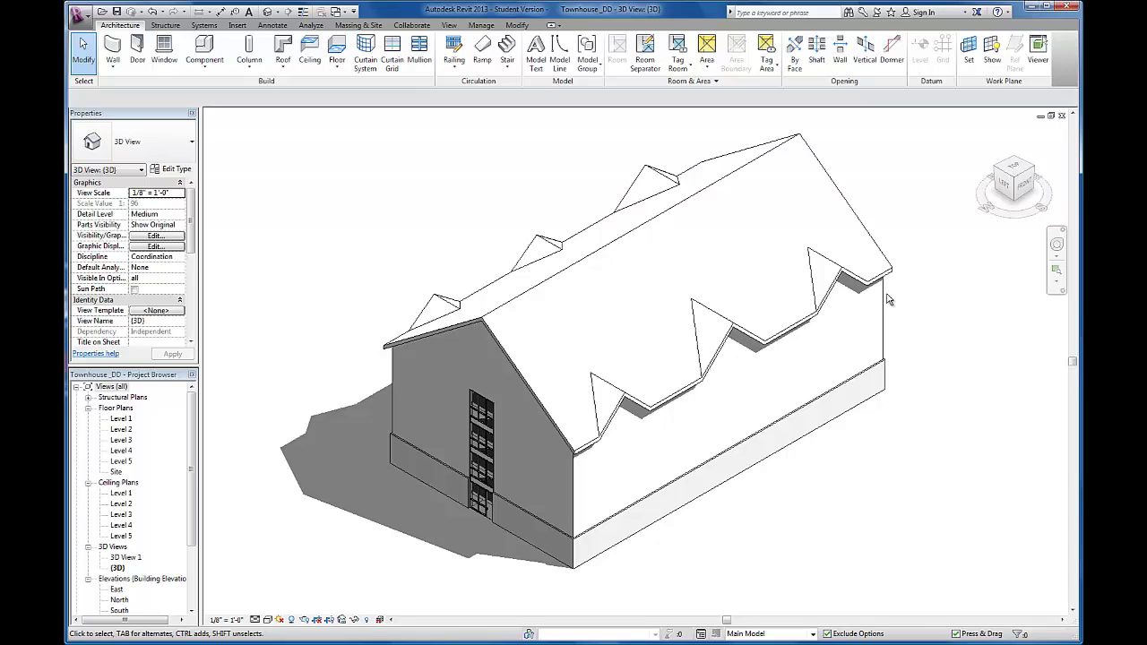
- Switch from the townhouse 3D view to Project1's Level 5 floor plan
{"action": "key", "text": "ctrl+Tab"}
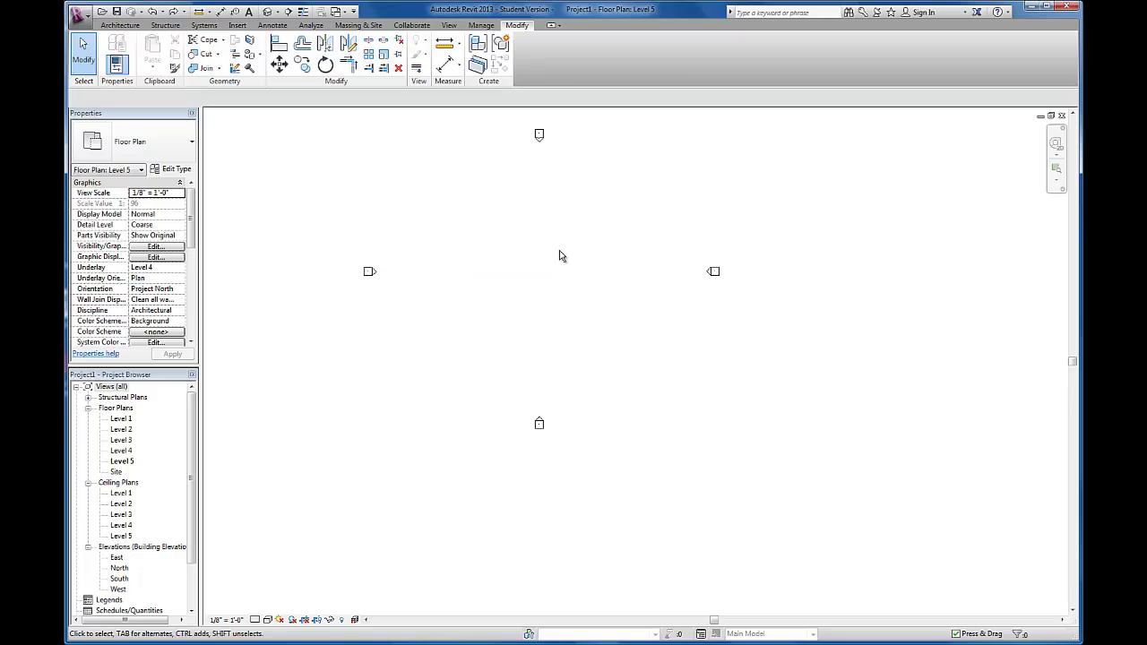
- On Level 1, draw a rectangle of Generic 8" walls about 100' by 60'
{"action": "double_click", "coordinate": [121, 418]}
{"action": "middle_click_drag", "start_coordinate": [512, 273], "coordinate": [588, 355]}
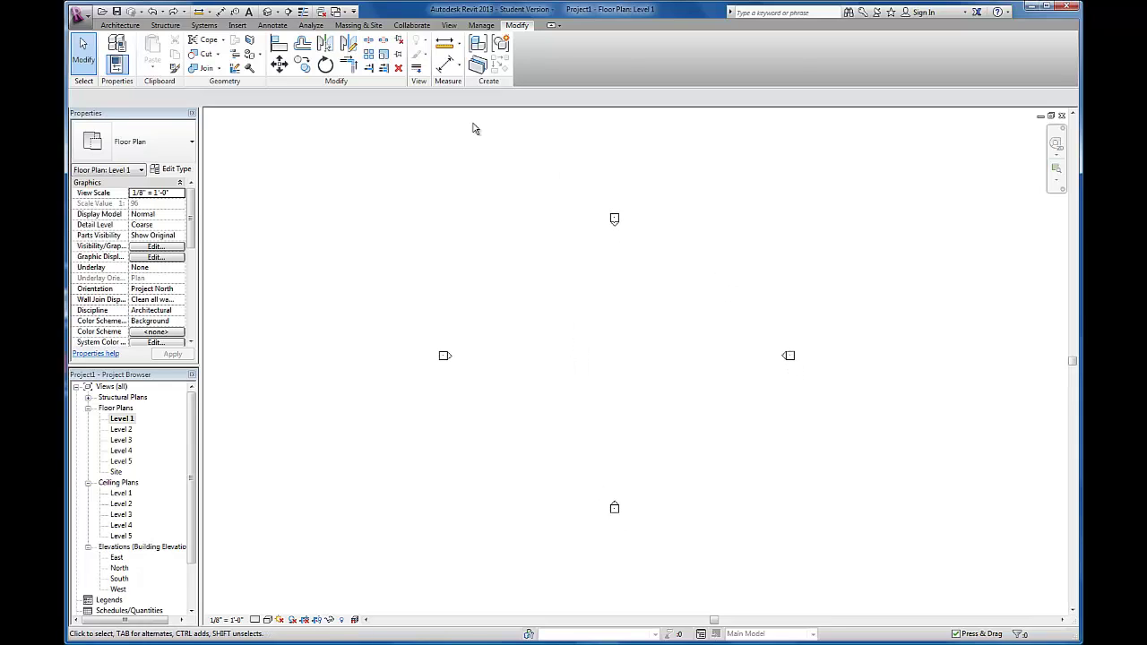
{"action": "left_click", "coordinate": [121, 25]}
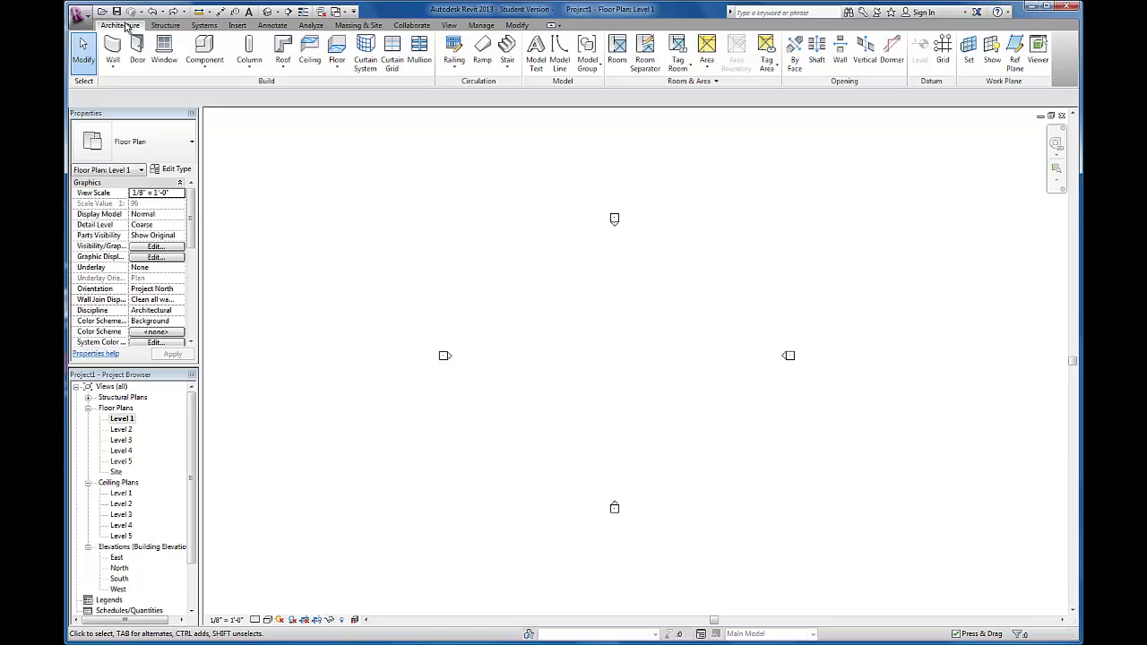
{"action": "left_click", "coordinate": [113, 47]}
{"action": "left_click", "coordinate": [536, 43]}
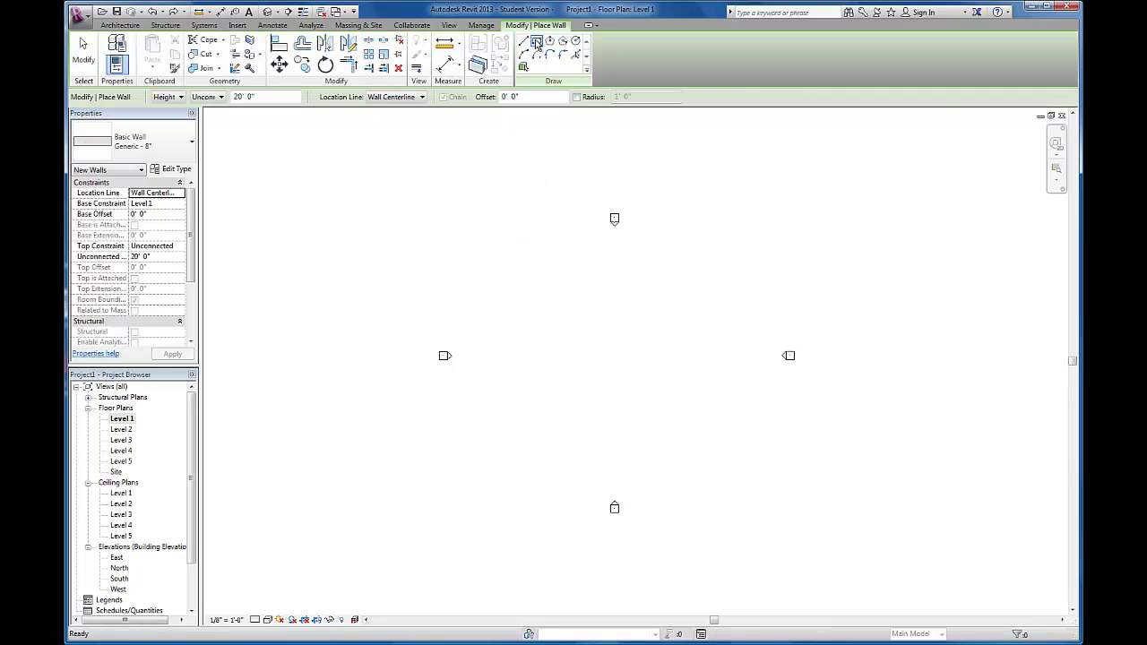
{"action": "left_click", "coordinate": [518, 290]}
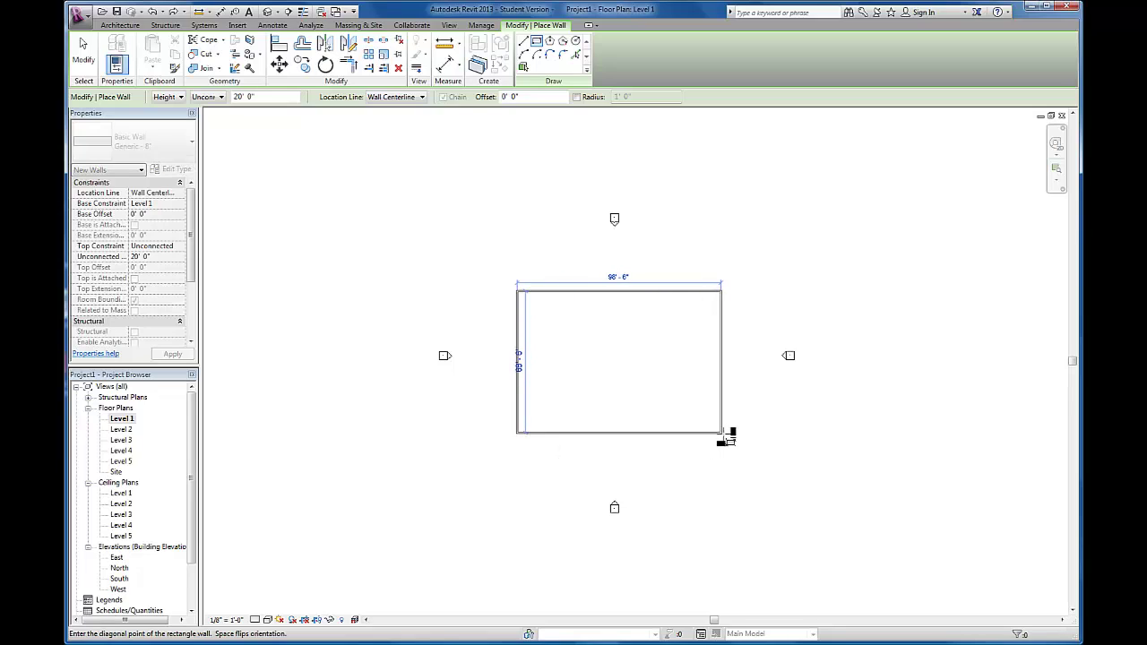
{"action": "left_click", "coordinate": [726, 437]}
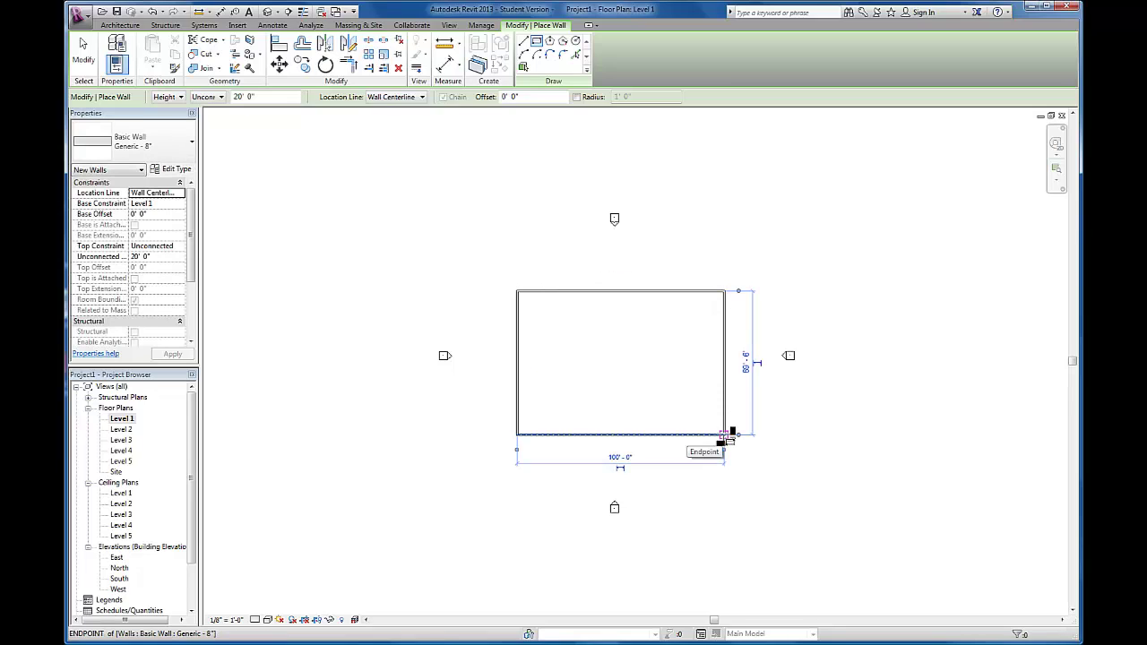
- Set the wall rectangle's depth to 70' and its width to 120'
{"action": "key", "text": "Escape"}
{"action": "key", "text": "Escape"}
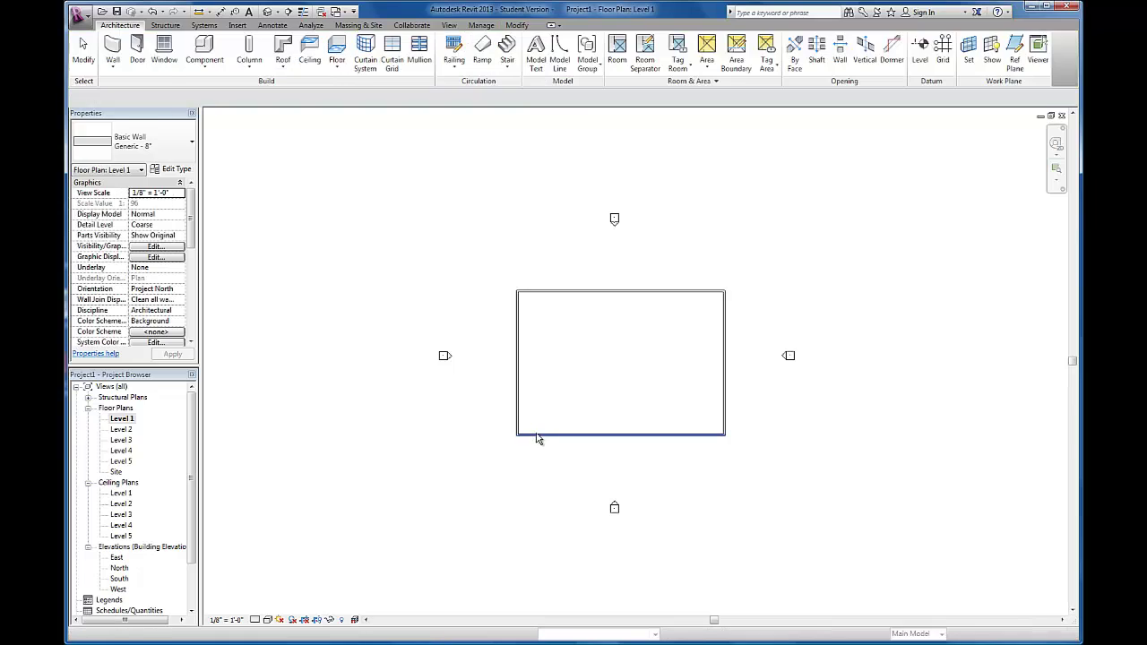
{"action": "left_click", "coordinate": [538, 437]}
{"action": "left_click", "coordinate": [482, 362]}
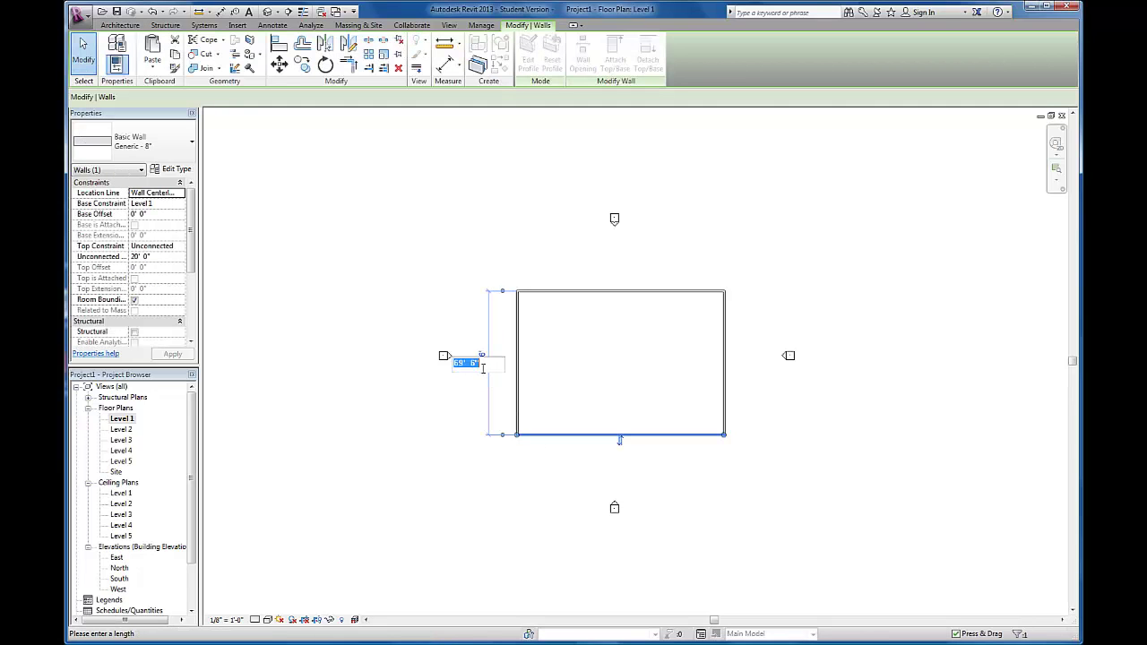
{"action": "type", "text": "70"}
{"action": "key", "text": "Return"}
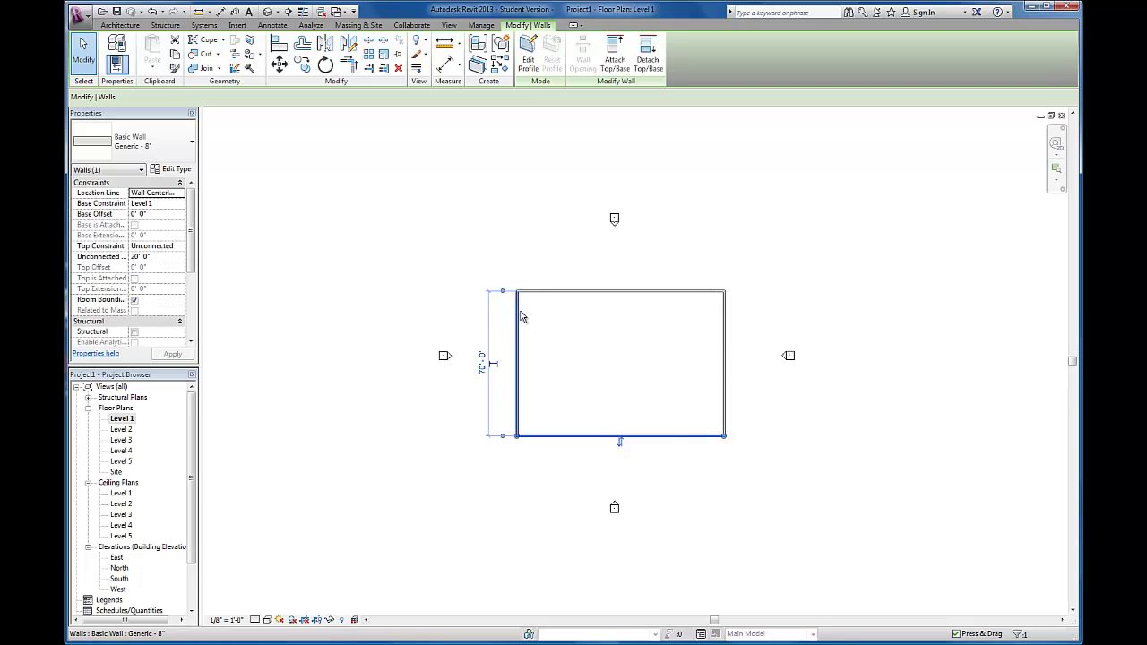
{"action": "left_click", "coordinate": [519, 321]}
{"action": "left_click", "coordinate": [620, 256]}
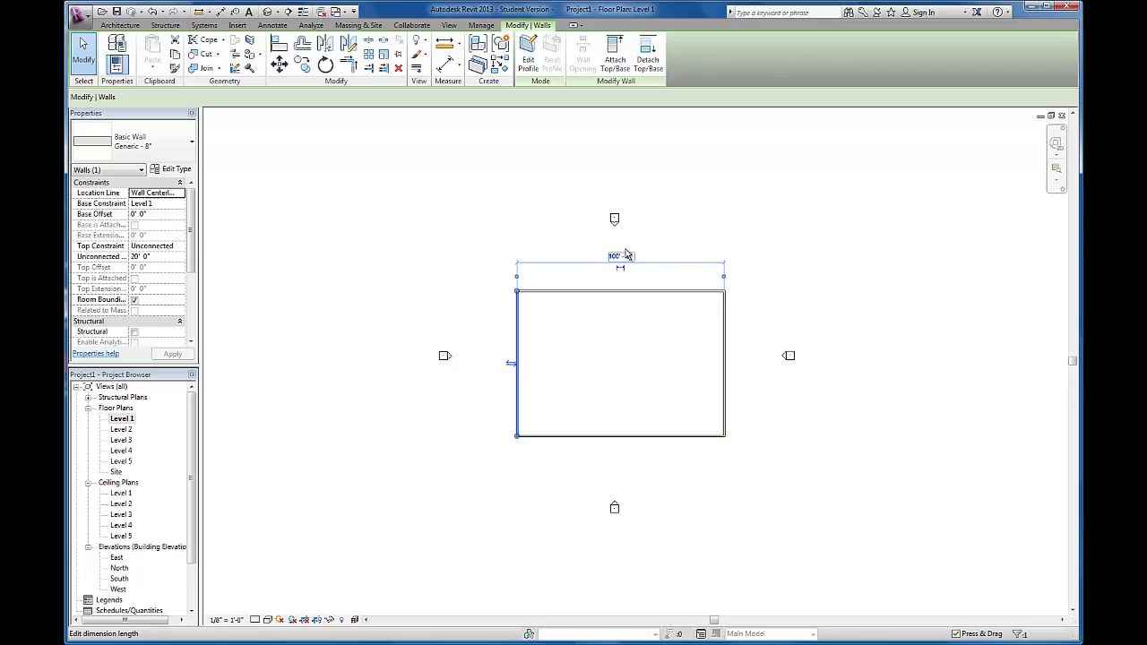
{"action": "left_click", "coordinate": [620, 256]}
{"action": "type", "text": "12"}
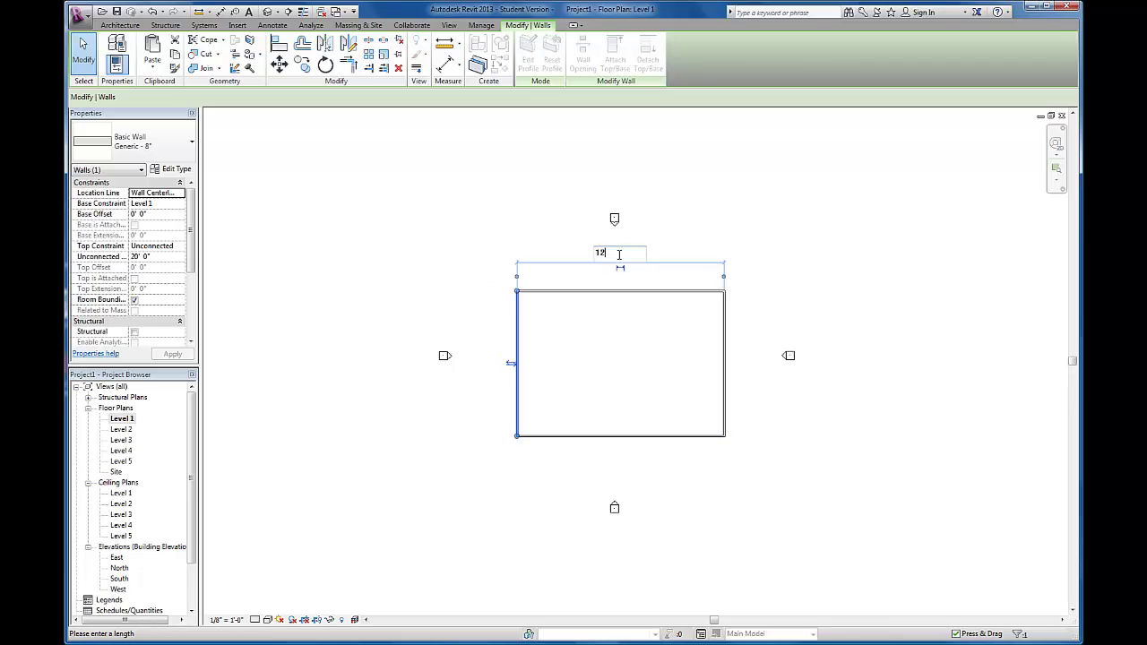
{"action": "type", "text": "0"}
{"action": "key", "text": "Return"}
- Select all four connected walls and shift the rectangle slightly right
{"action": "left_click", "coordinate": [785, 260]}
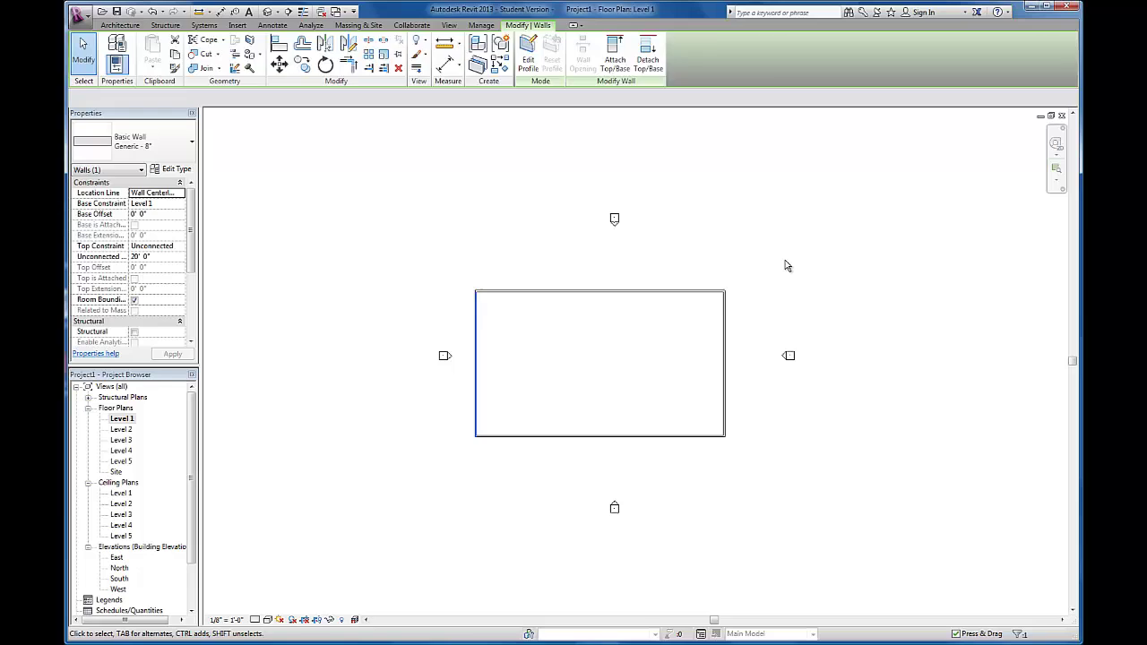
{"action": "key", "text": "Tab"}
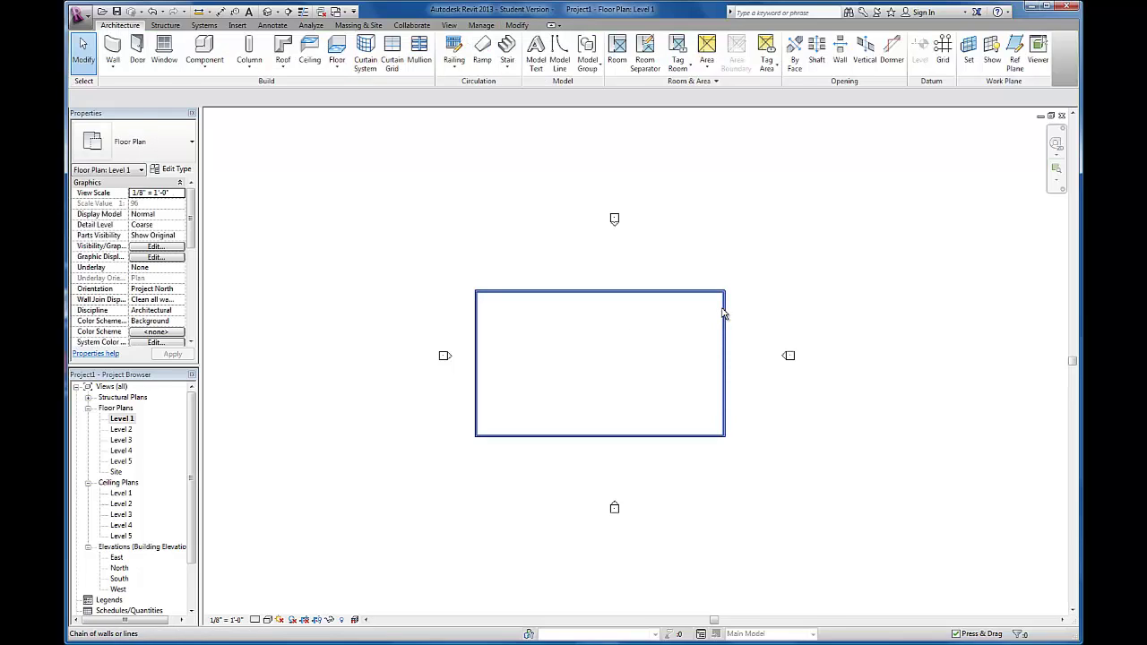
{"action": "left_click", "coordinate": [724, 313]}
{"action": "left_click_drag", "start_coordinate": [704, 294], "coordinate": [723, 299]}
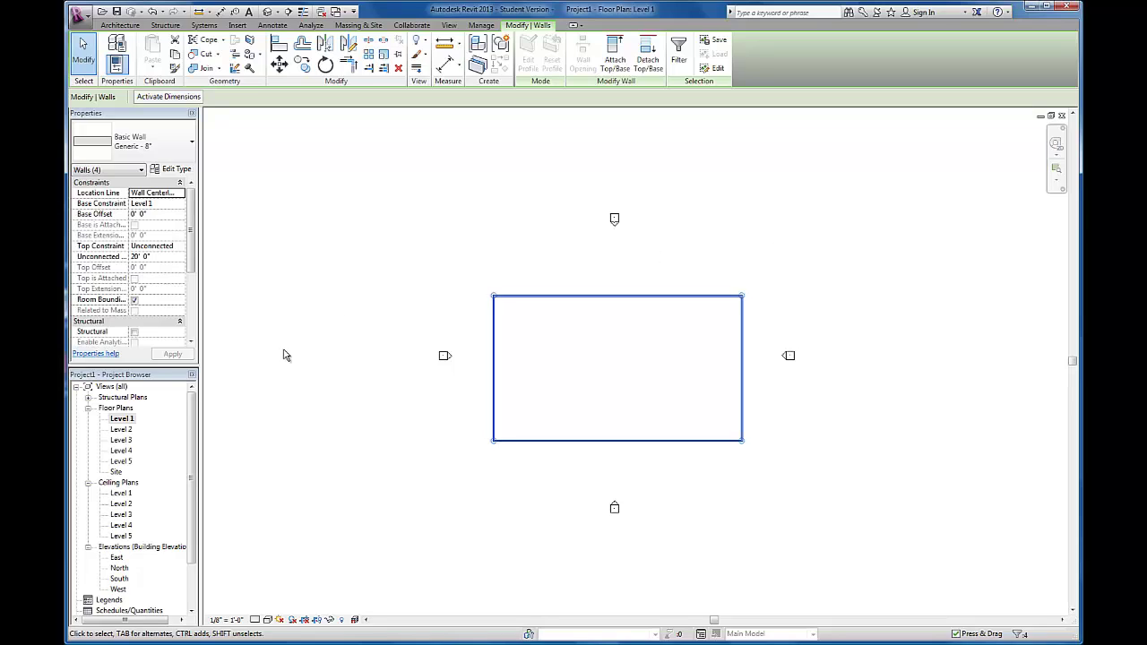
- Open the Level 5 floor plan from the Project Browser
{"action": "double_click", "coordinate": [121, 462]}
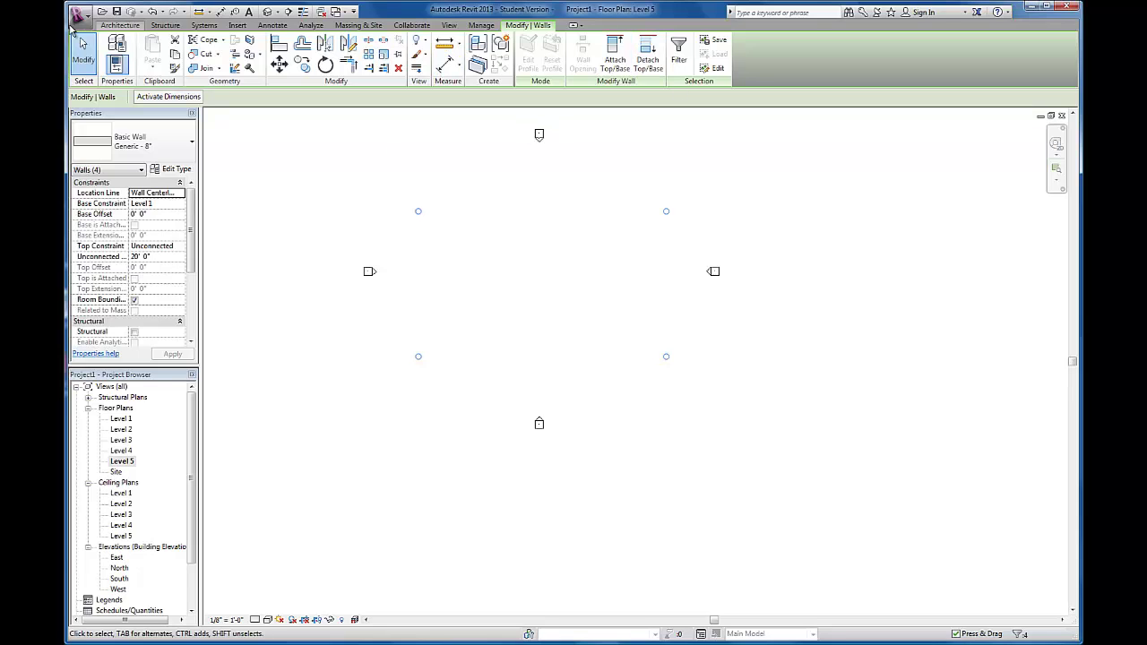
- On the Site plan, start a Roof by Footprint with its base level set to Level 5
{"action": "double_click", "coordinate": [115, 473]}
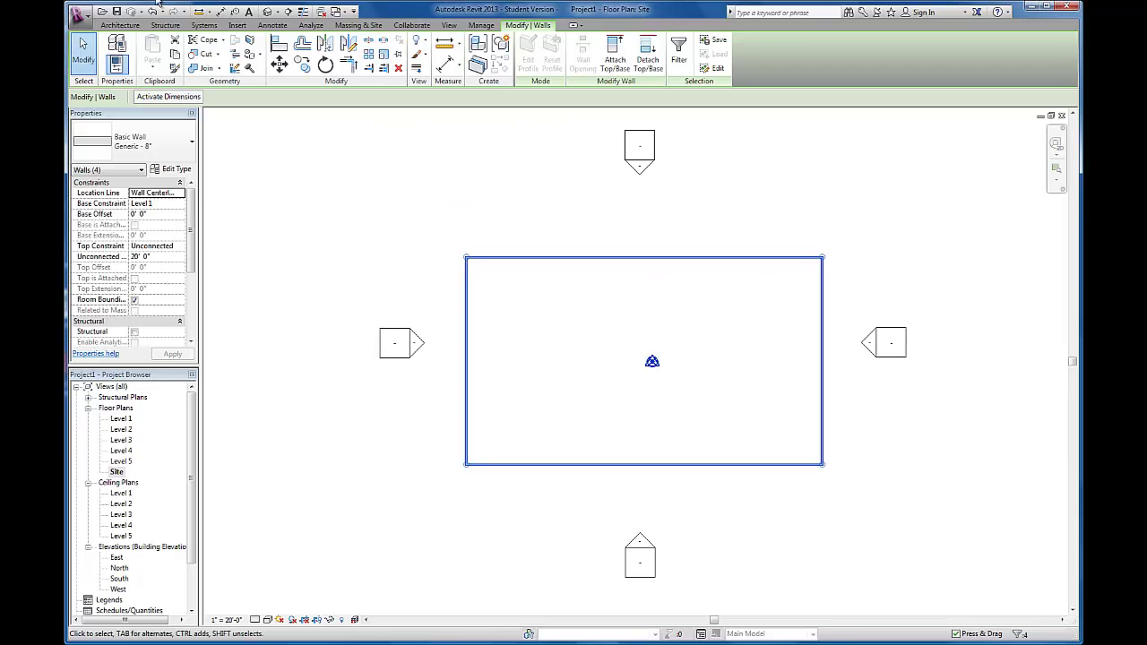
{"action": "left_click", "coordinate": [126, 26]}
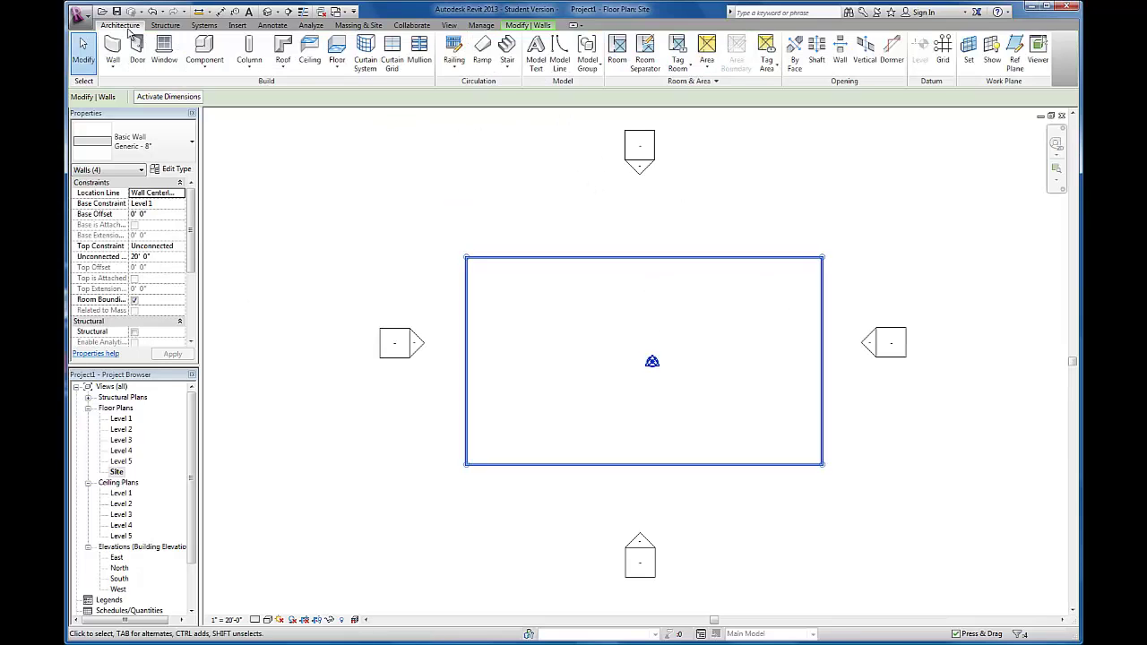
{"action": "left_click", "coordinate": [283, 71]}
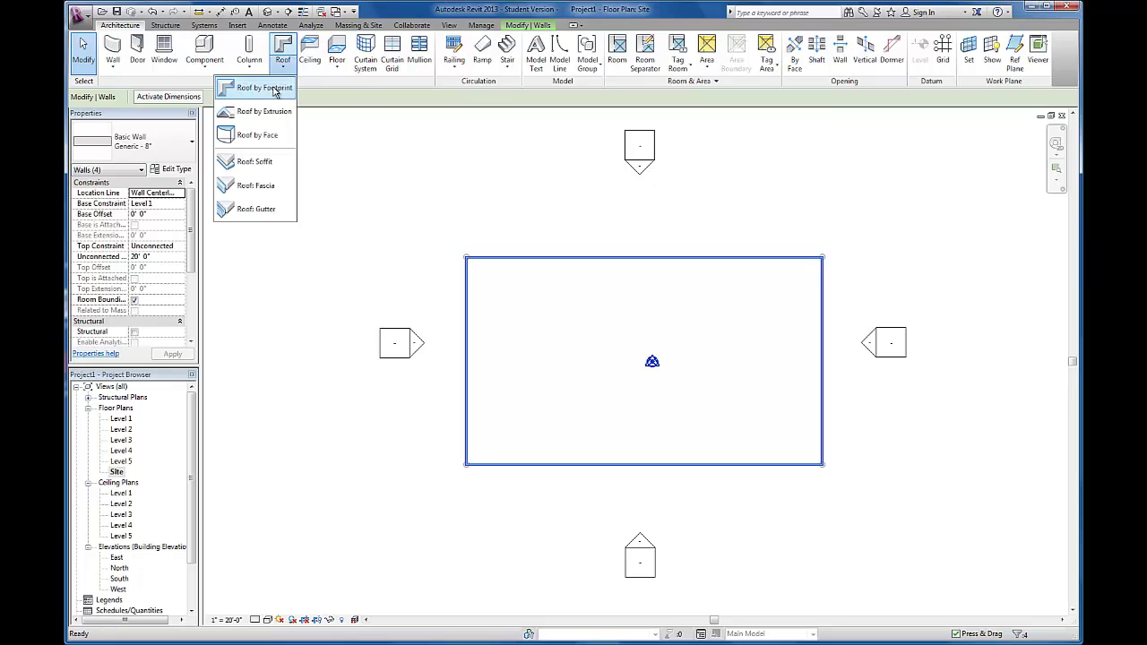
{"action": "left_click", "coordinate": [269, 88]}
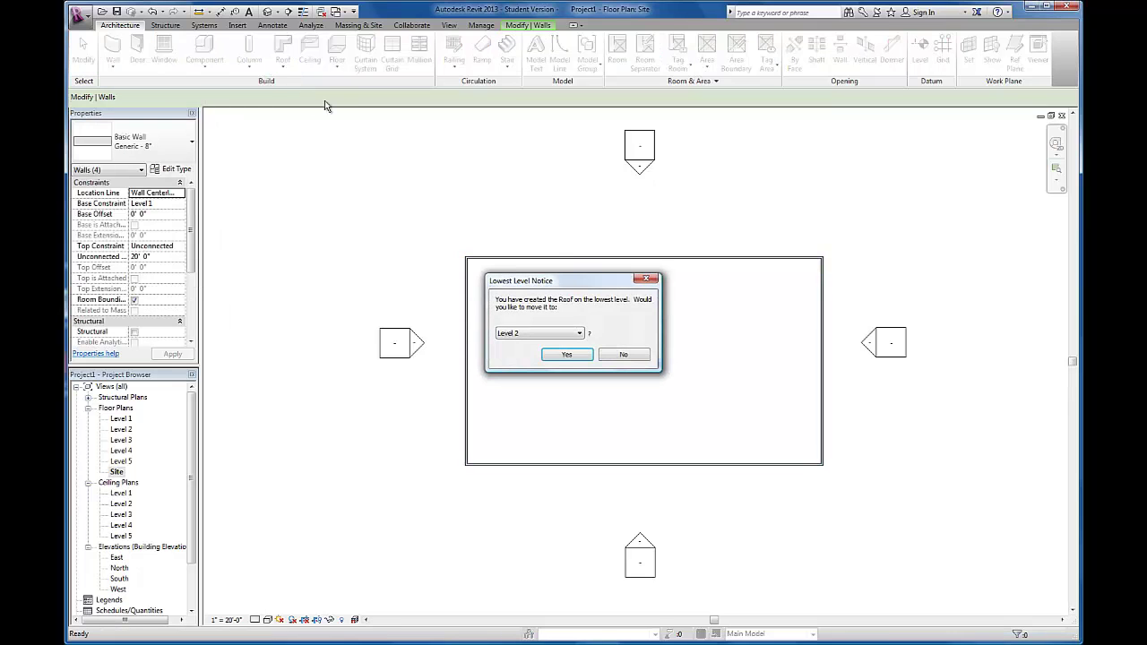
{"action": "left_click", "coordinate": [575, 334]}
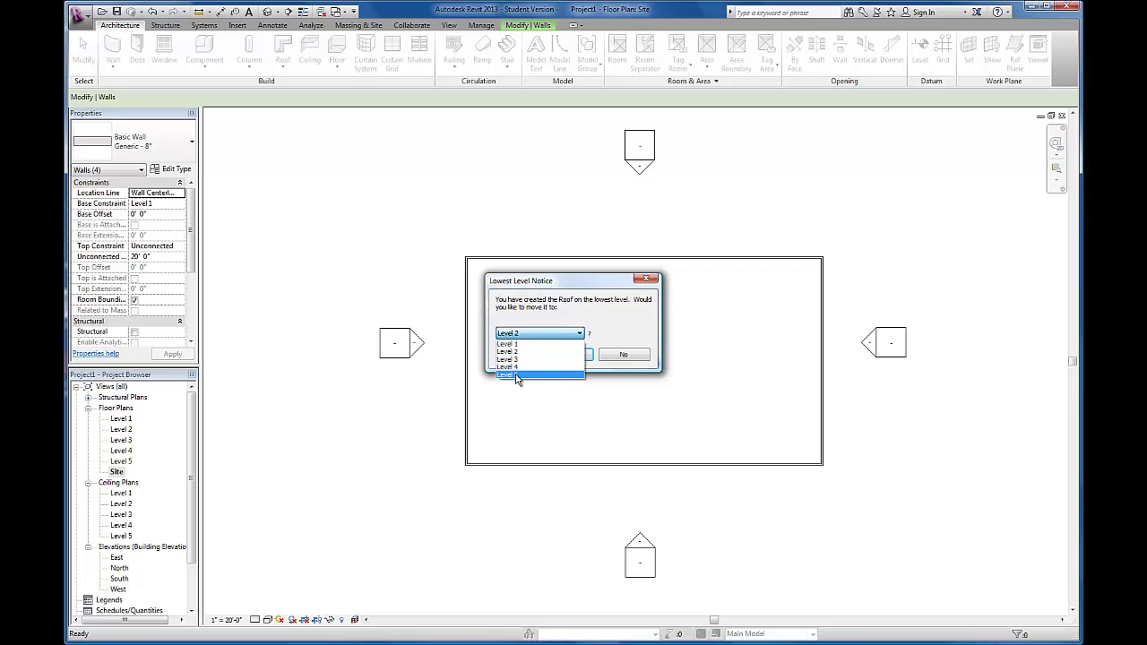
{"action": "left_click", "coordinate": [524, 380]}
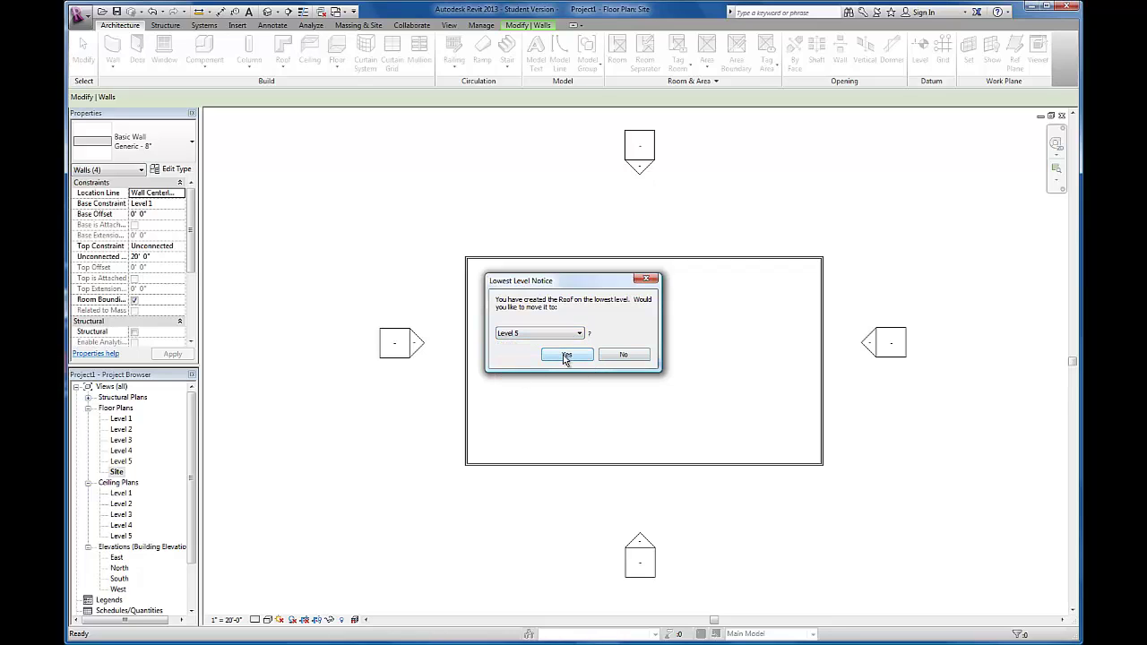
{"action": "left_click", "coordinate": [566, 356]}
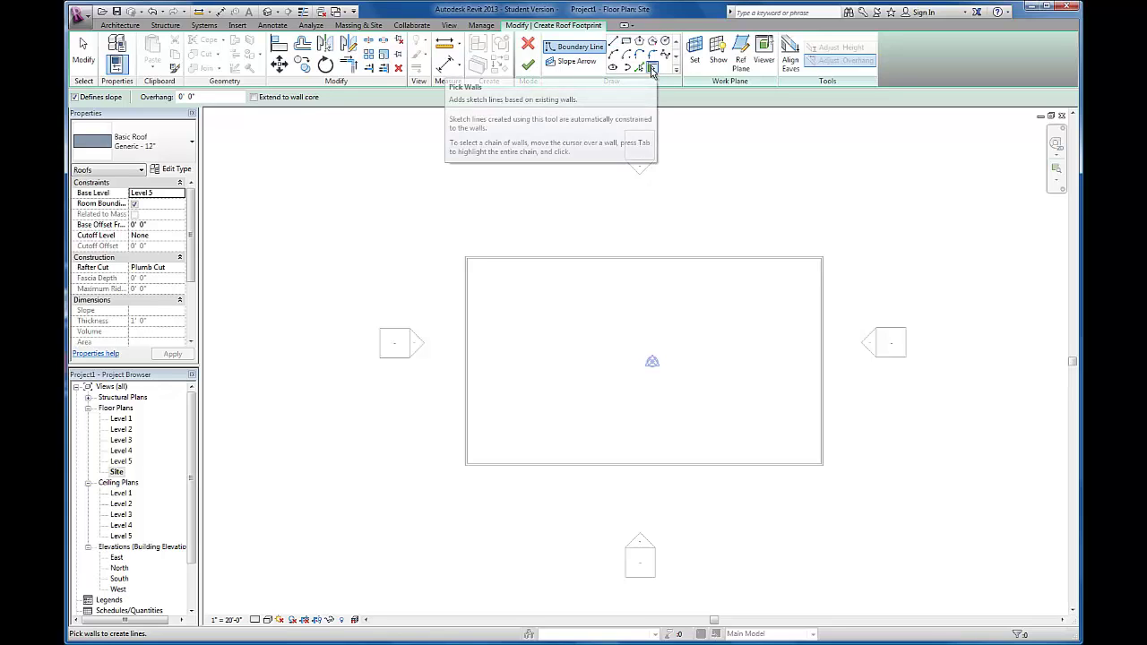
- Pick all four walls with a 2' overhang, only the top and bottom edges defining slope
{"action": "left_click", "coordinate": [186, 97]}
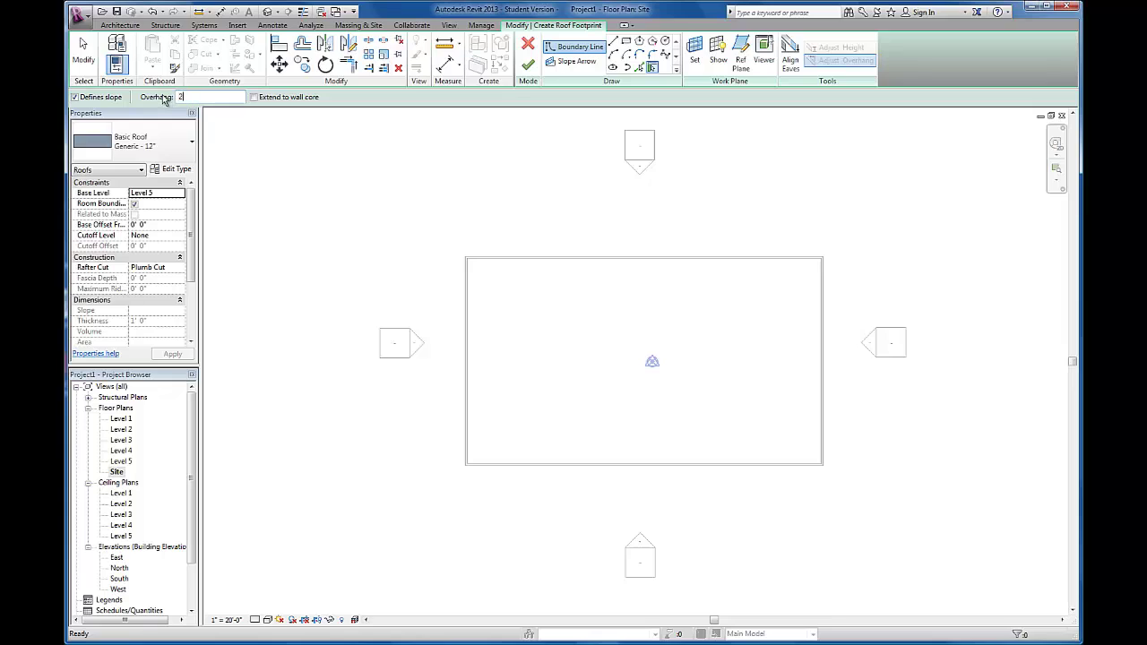
{"action": "key", "text": "Return"}
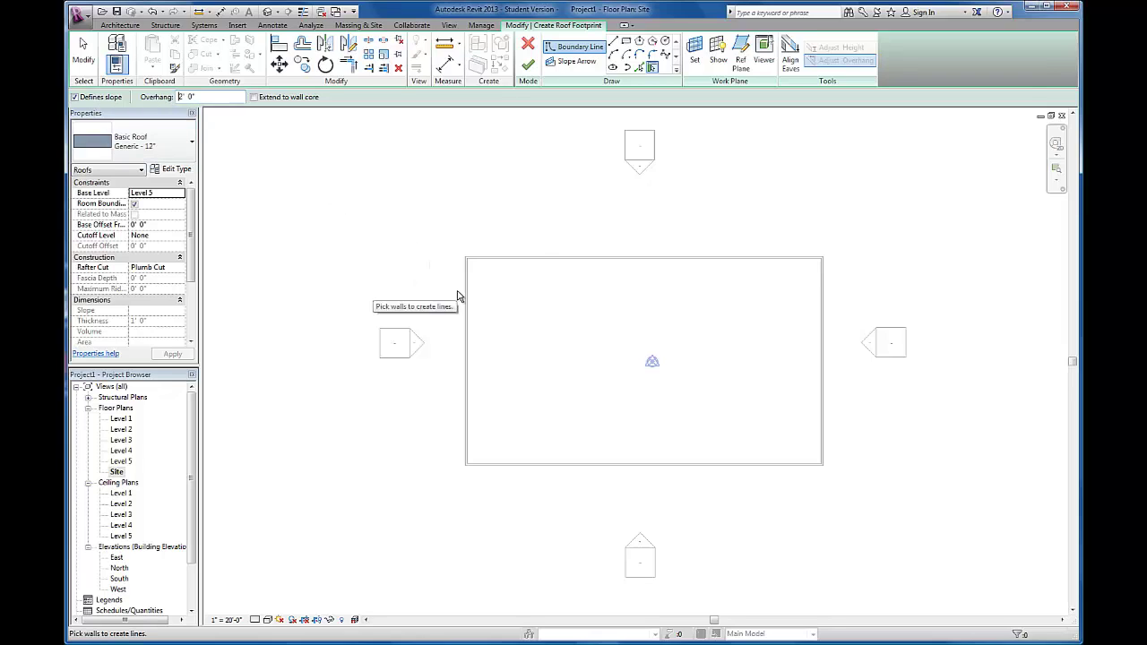
{"action": "left_click", "coordinate": [548, 259]}
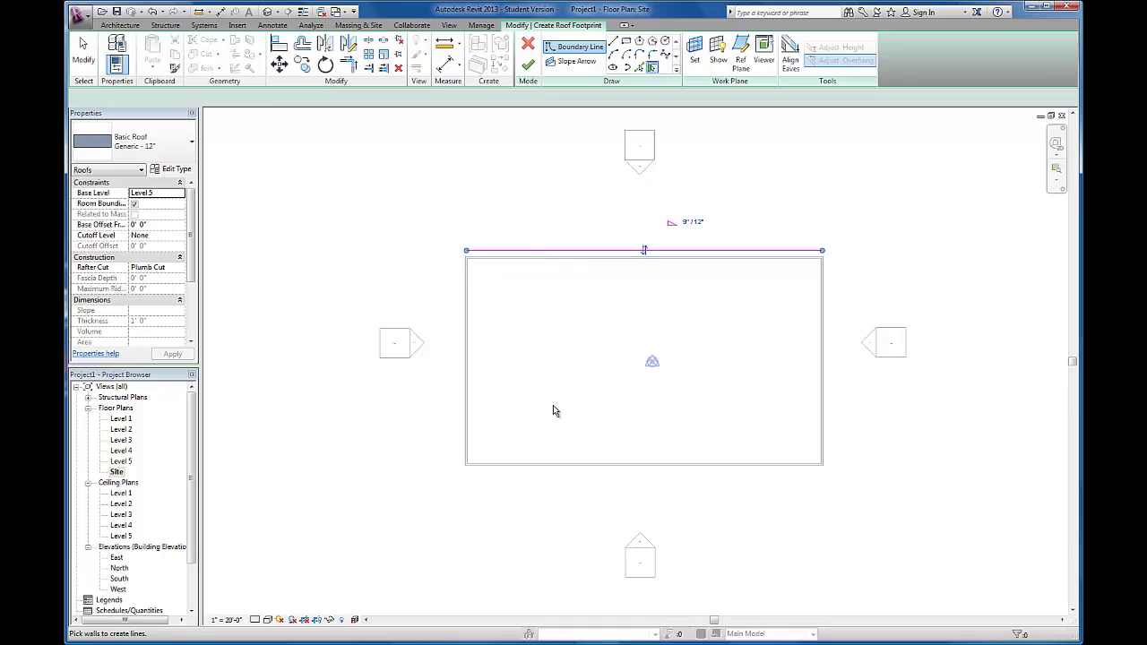
{"action": "left_click", "coordinate": [549, 472]}
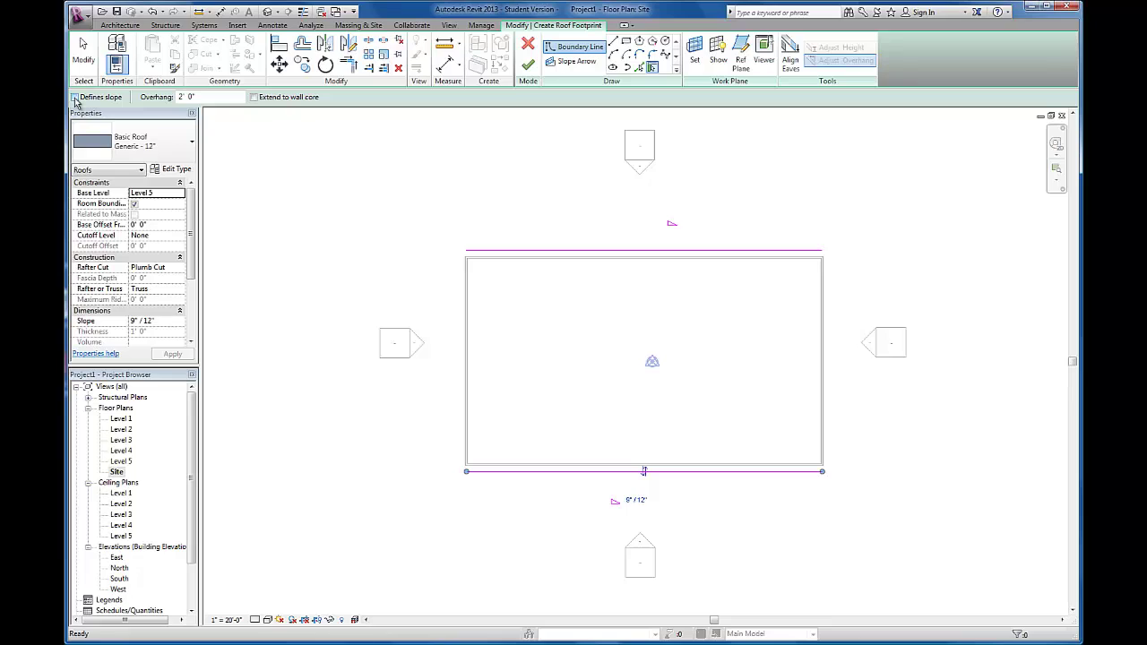
{"action": "left_click", "coordinate": [77, 97]}
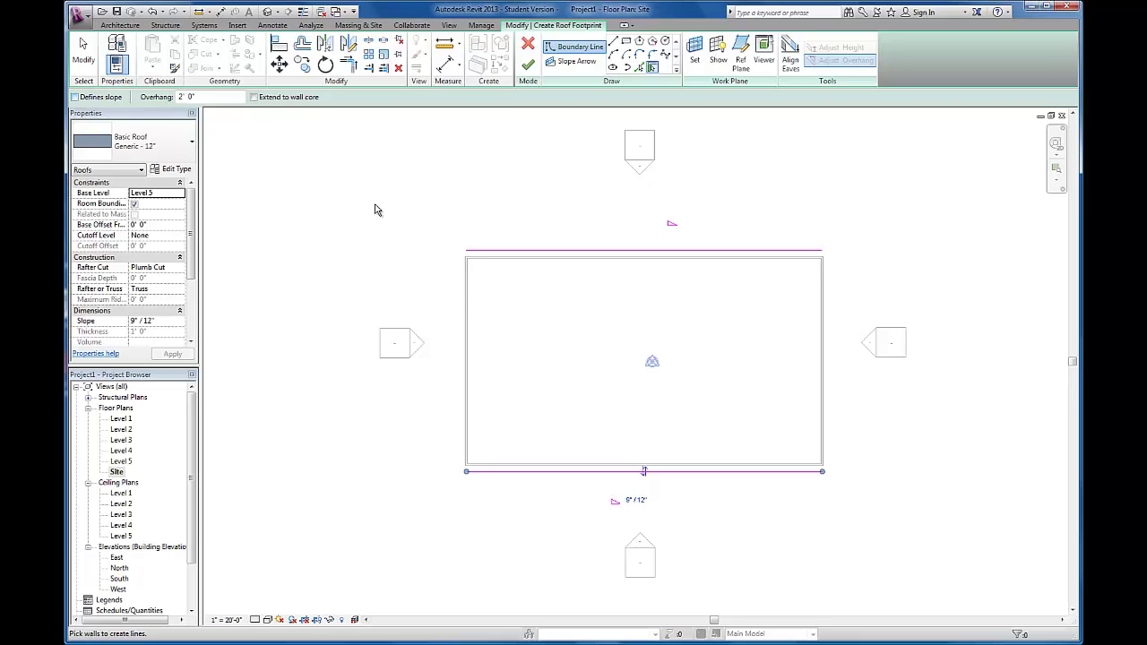
{"action": "left_click", "coordinate": [465, 295]}
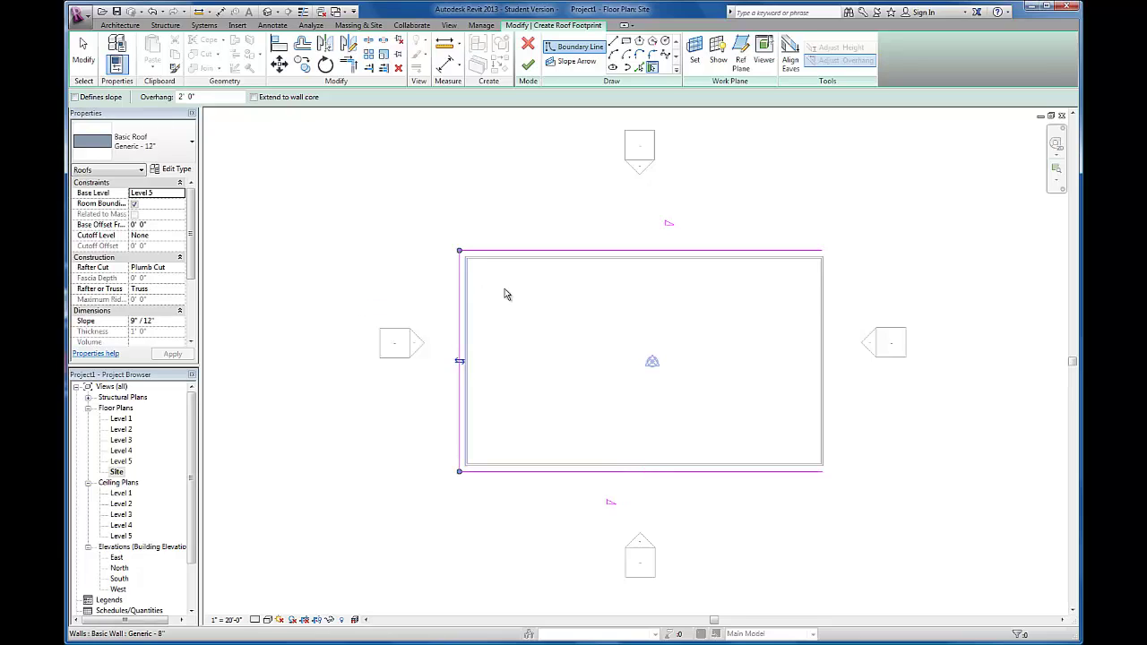
{"action": "left_click", "coordinate": [824, 321]}
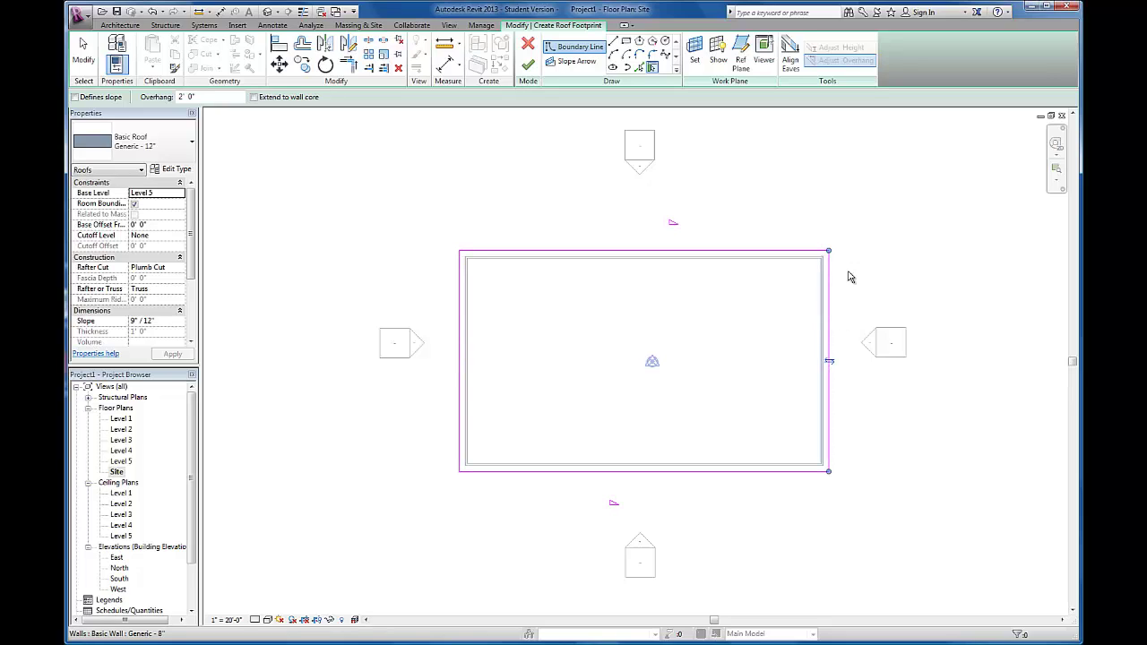
- Draw two vertical sketch lines from the top edge past the bottom edge, near each short end
{"action": "left_click", "coordinate": [614, 43]}
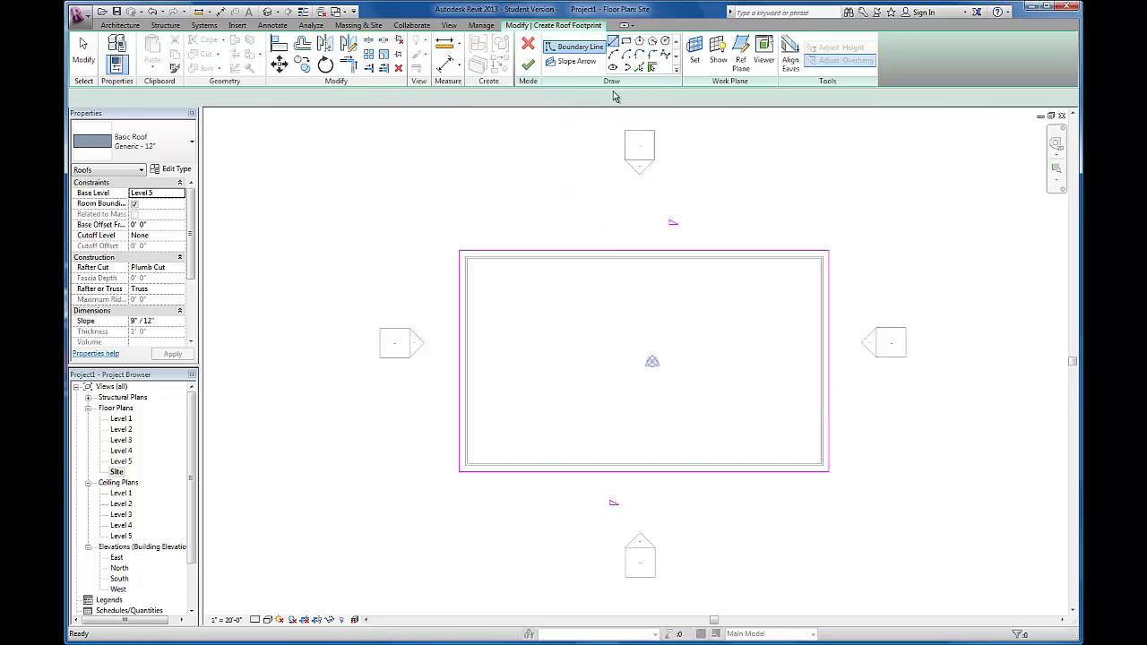
{"action": "left_click", "coordinate": [463, 254]}
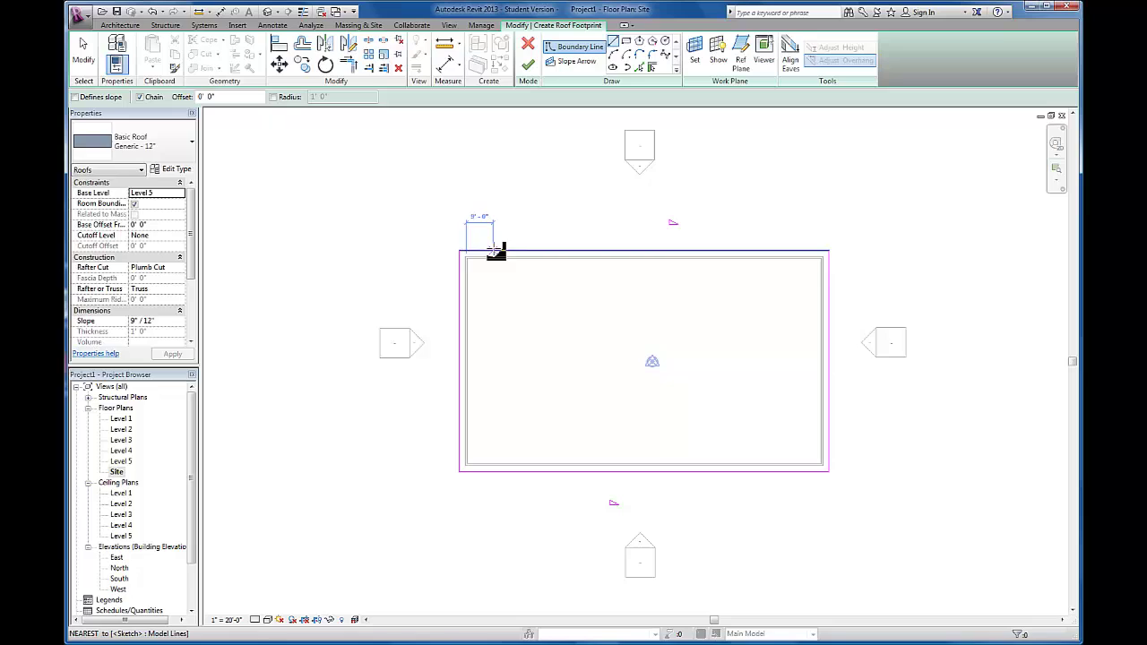
{"action": "left_click", "coordinate": [496, 251]}
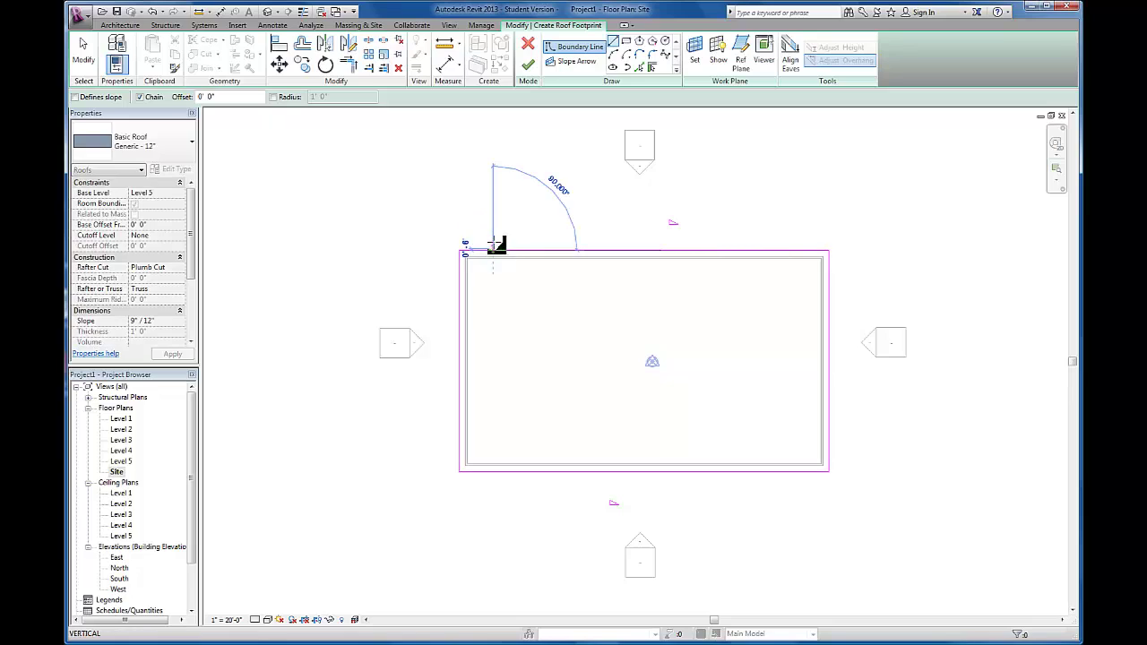
{"action": "left_click", "coordinate": [495, 484]}
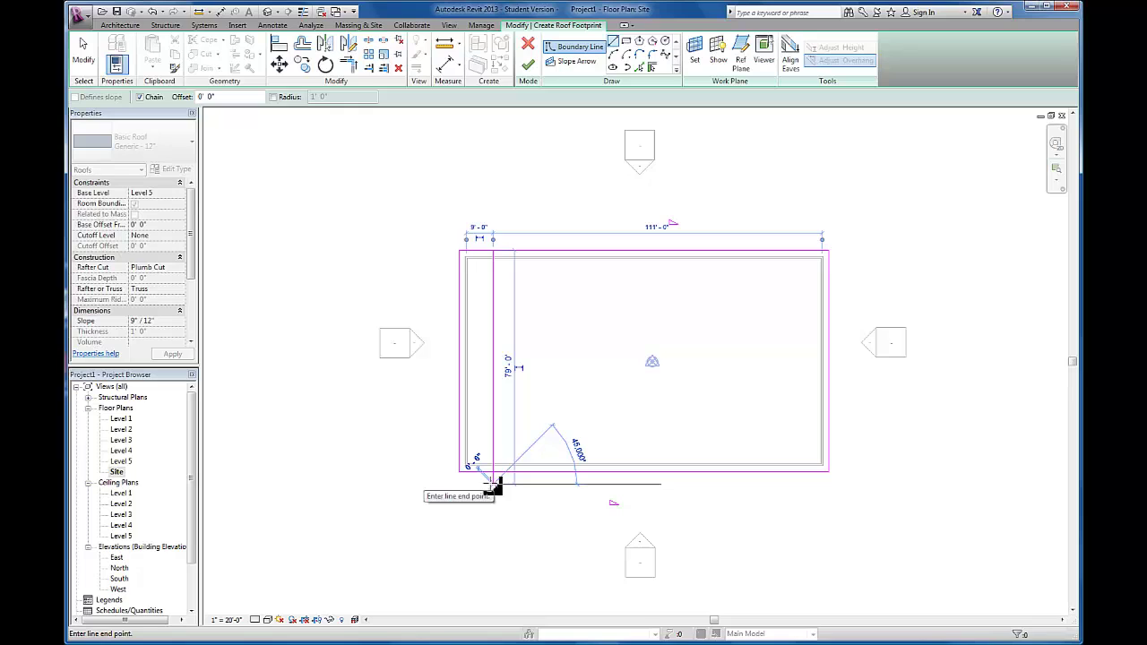
{"action": "key", "text": "Escape"}
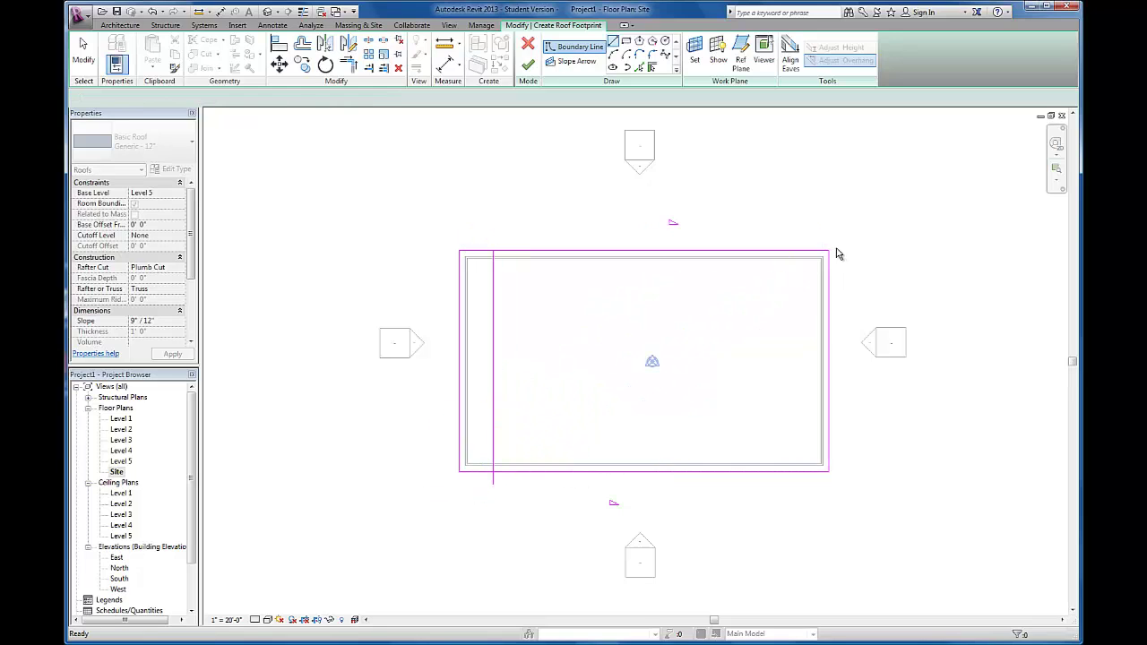
{"action": "left_click", "coordinate": [615, 42]}
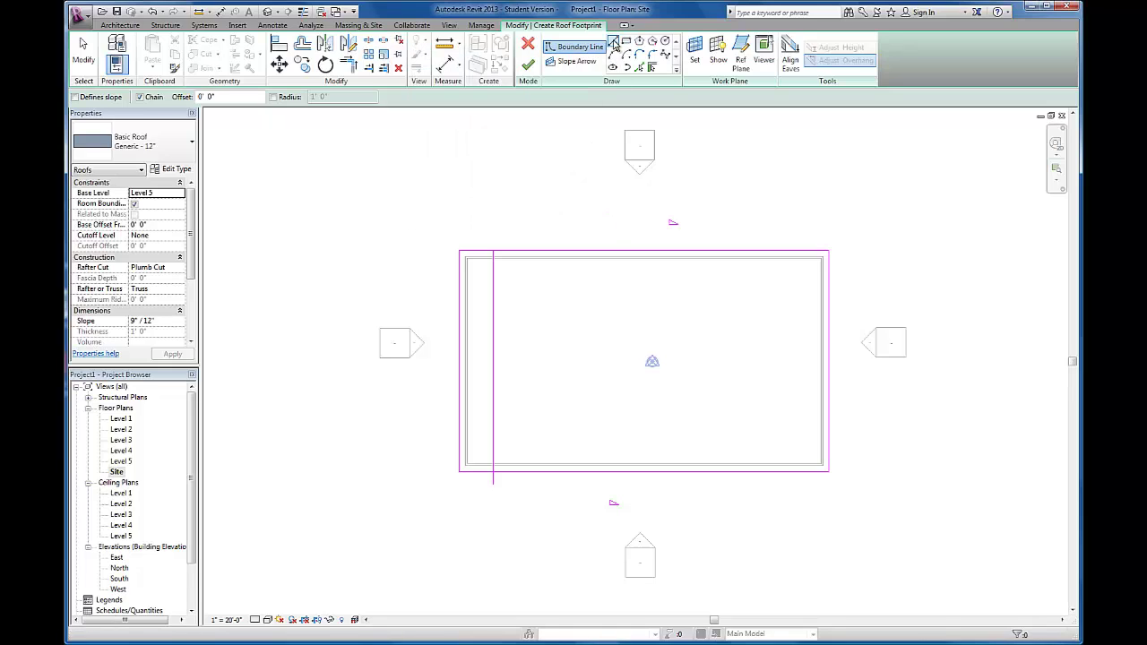
{"action": "left_click", "coordinate": [797, 252]}
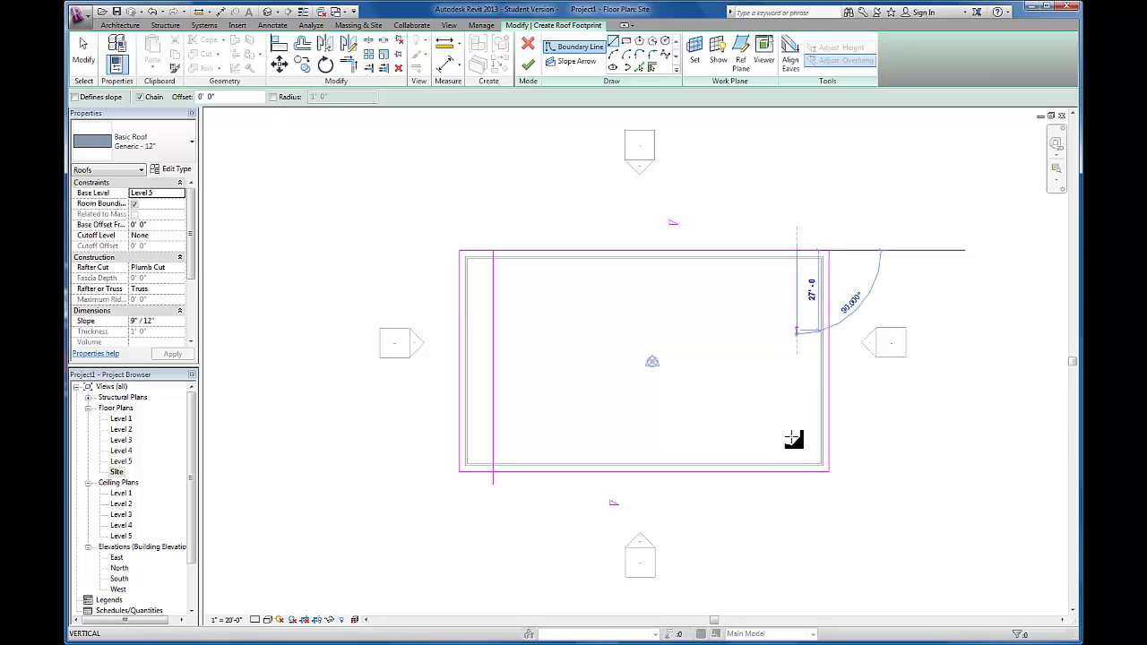
{"action": "left_click", "coordinate": [796, 499]}
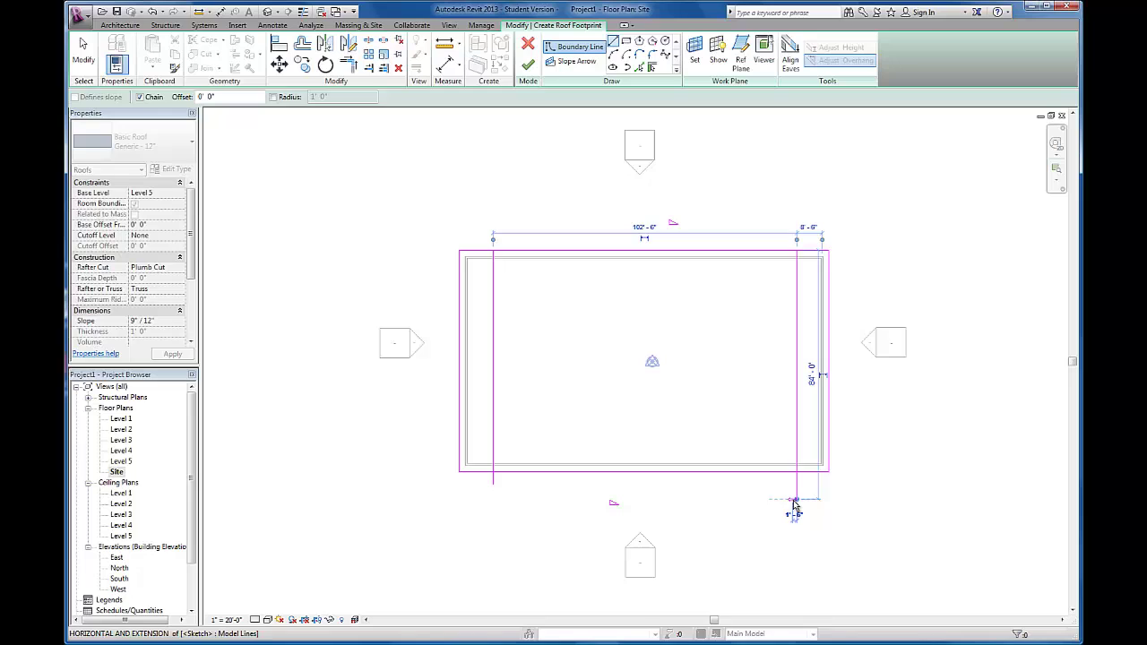
{"action": "key", "text": "Escape"}
{"action": "key", "text": "Escape"}
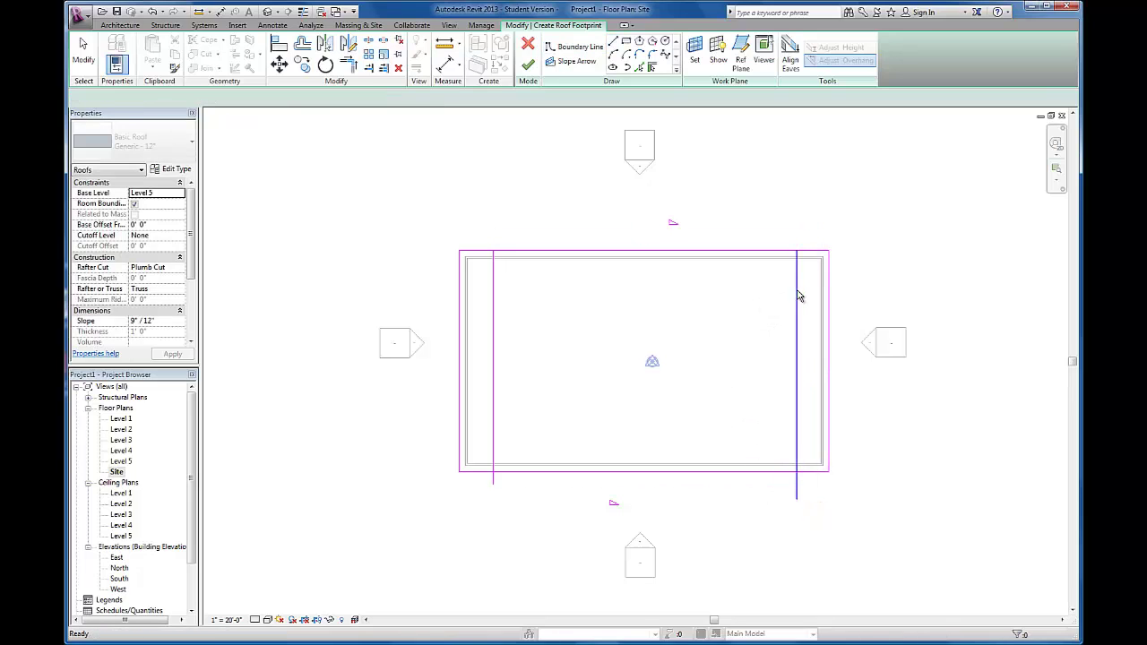
- Place the right vertical line 10'-0" in from the footprint's right edge
{"action": "left_click", "coordinate": [798, 295]}
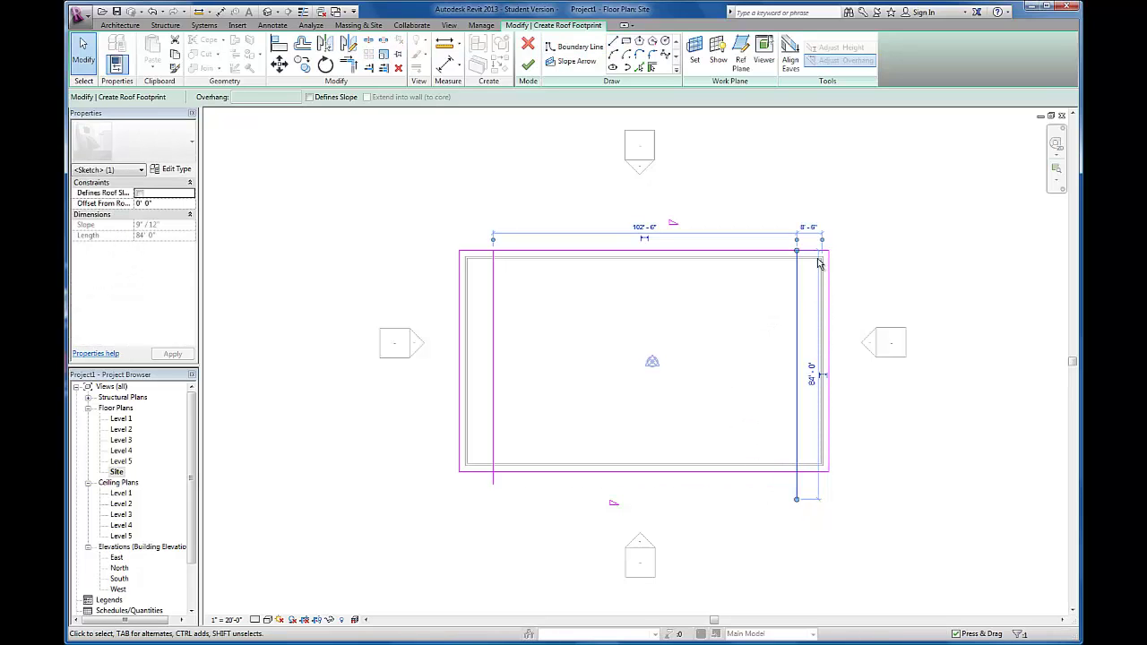
{"action": "scroll", "coordinate": [818, 246], "scroll_direction": "up", "scroll_amount": 2}
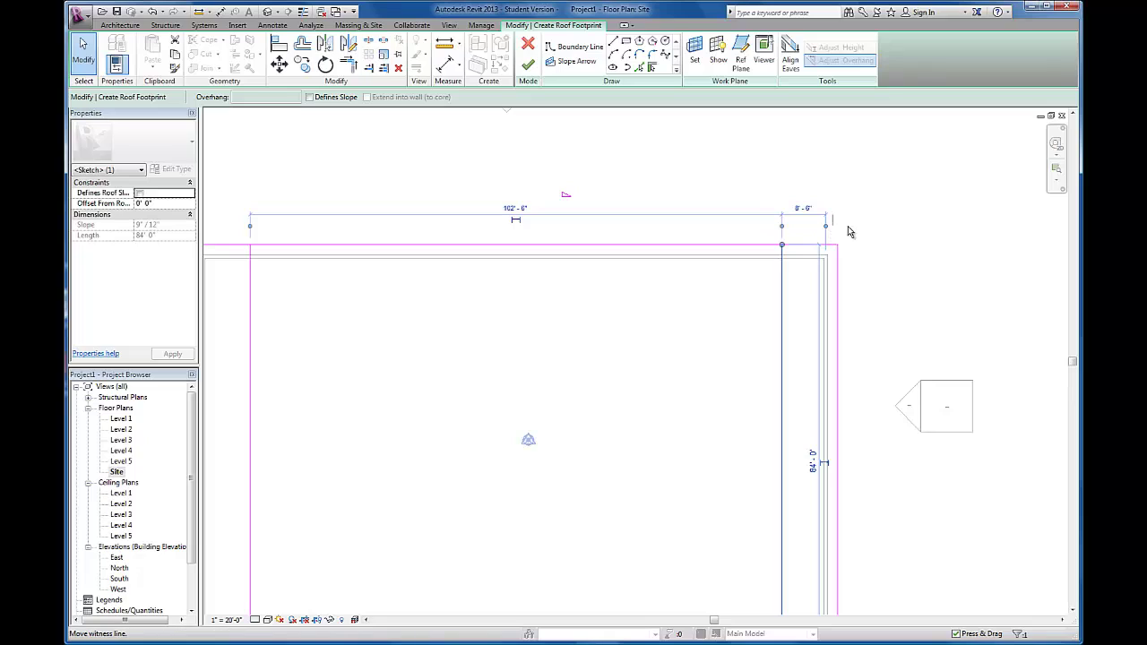
{"action": "left_click_drag", "start_coordinate": [840, 257], "coordinate": [840, 225]}
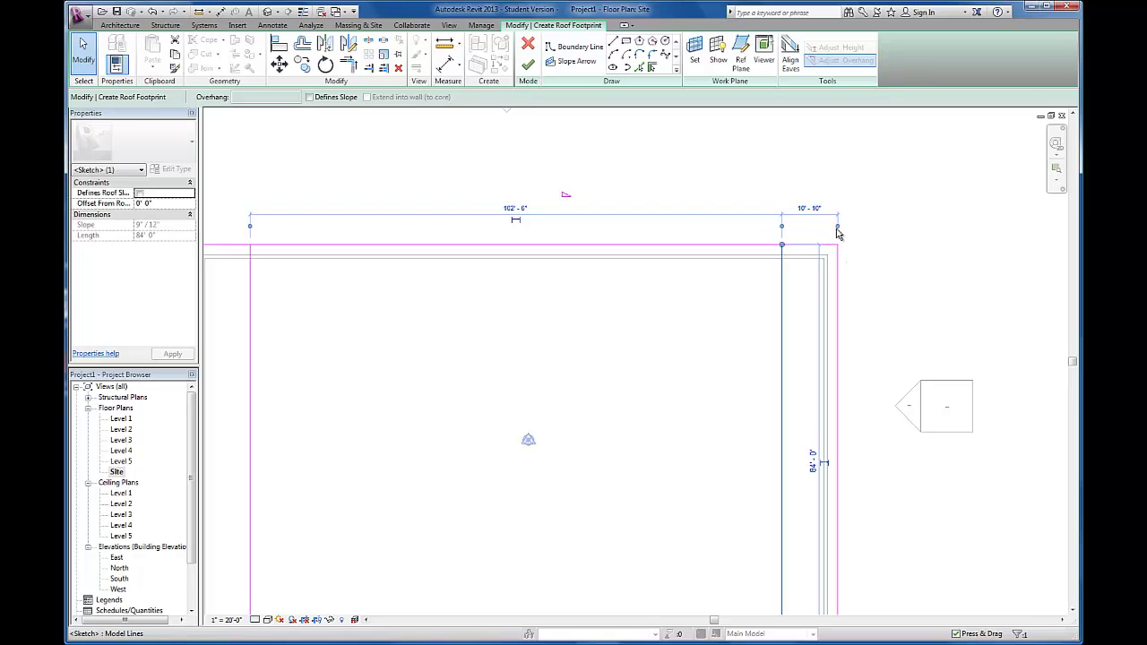
{"action": "left_click", "coordinate": [813, 208]}
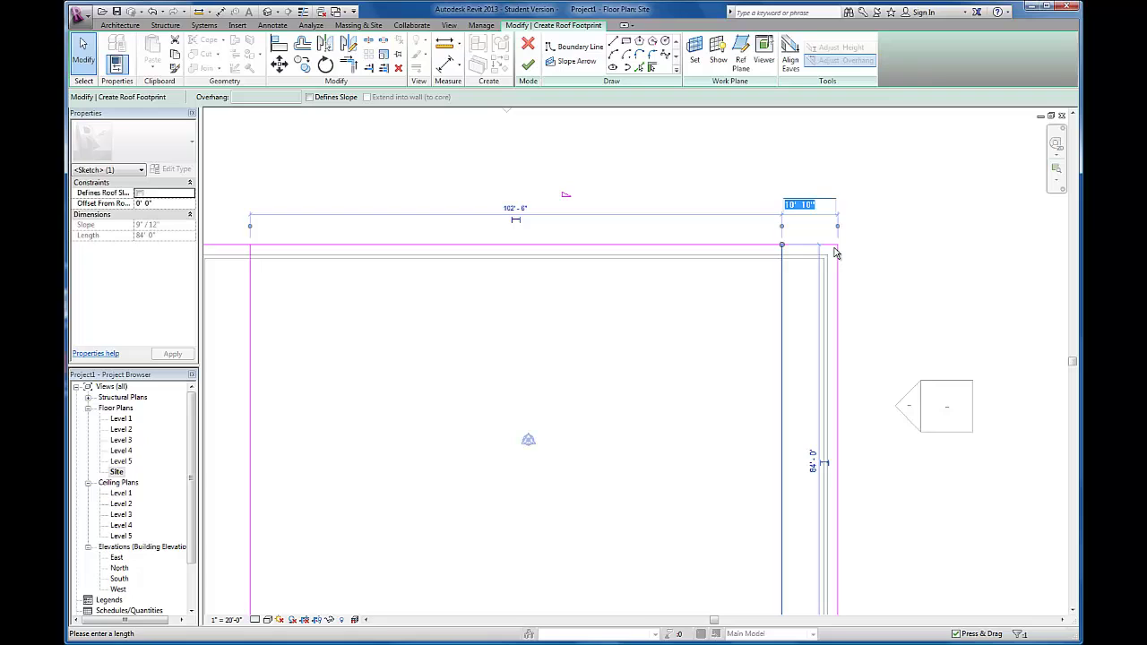
{"action": "type", "text": "10"}
{"action": "key", "text": "Return"}
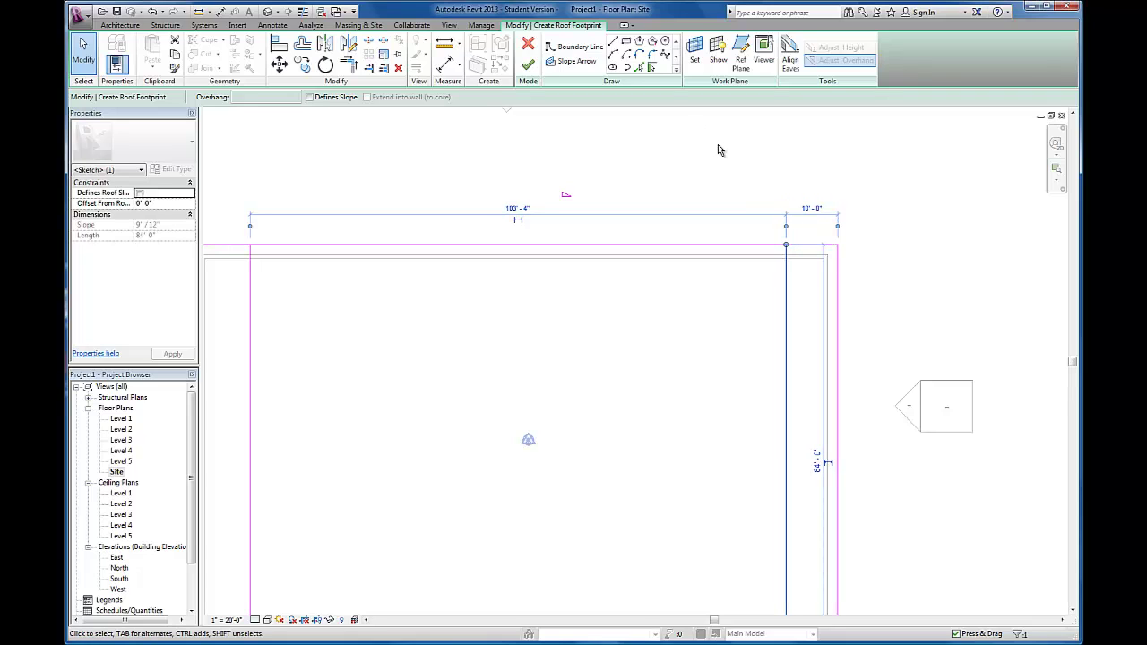
{"action": "scroll", "coordinate": [530, 221], "scroll_direction": "down", "scroll_amount": 3}
{"action": "key", "text": "Escape"}
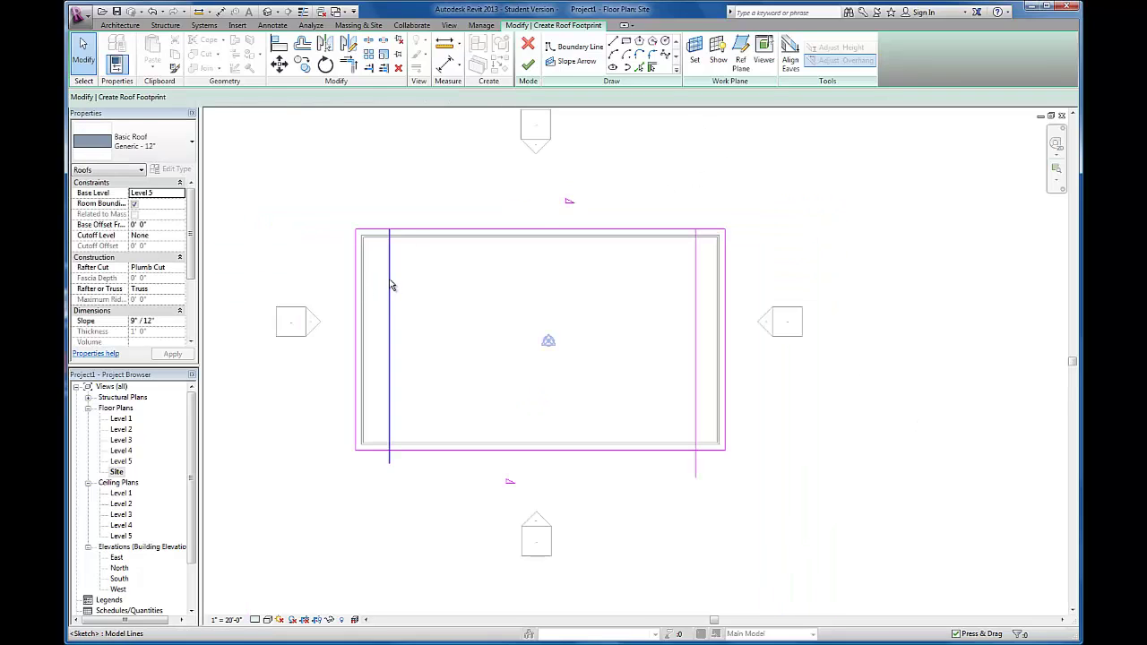
- Place the left vertical line 10'-0" in from the footprint's left edge
{"action": "left_click", "coordinate": [389, 285]}
{"action": "scroll", "coordinate": [381, 538], "scroll_direction": "up", "scroll_amount": 5}
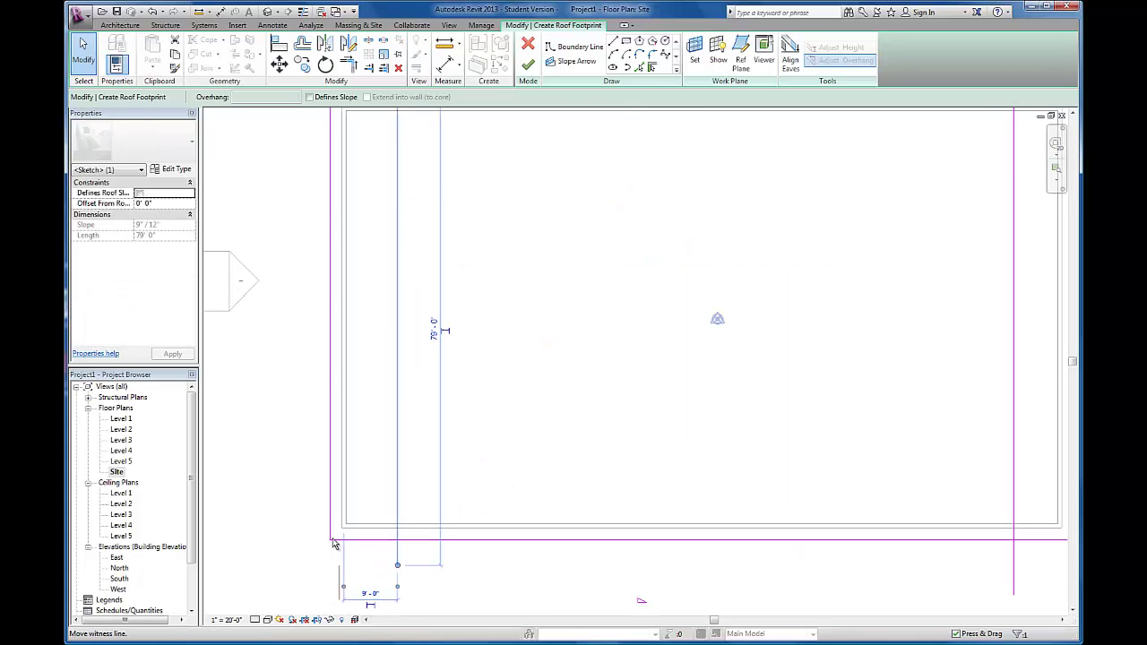
{"action": "left_click", "coordinate": [334, 543]}
{"action": "left_click", "coordinate": [363, 595]}
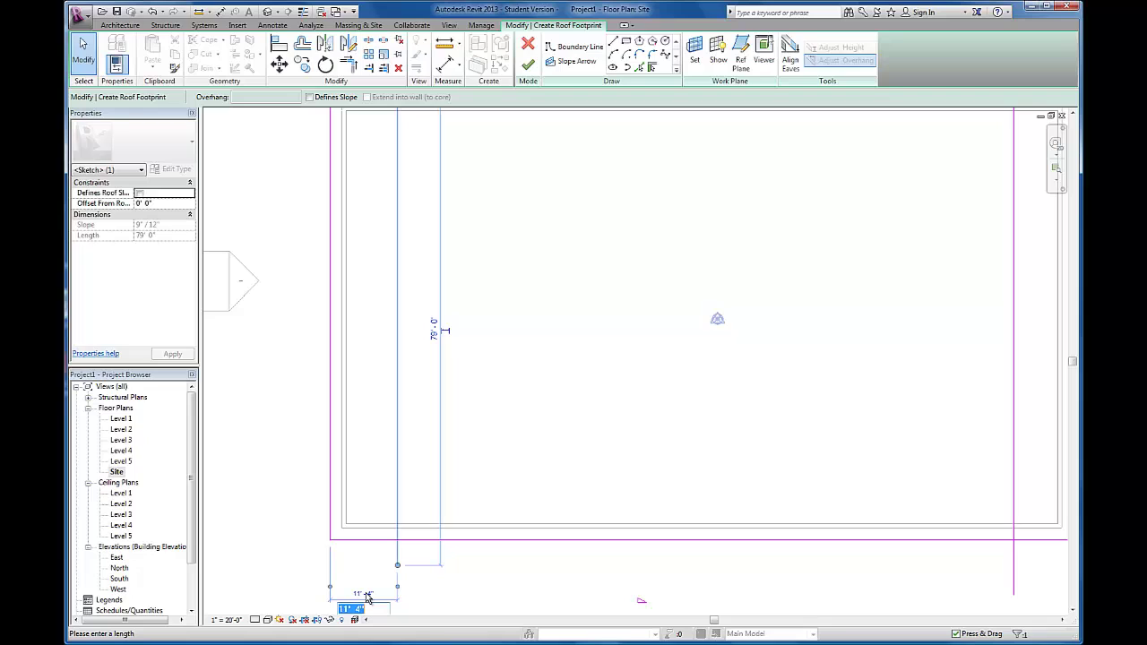
{"action": "type", "text": "10"}
{"action": "key", "text": "Return"}
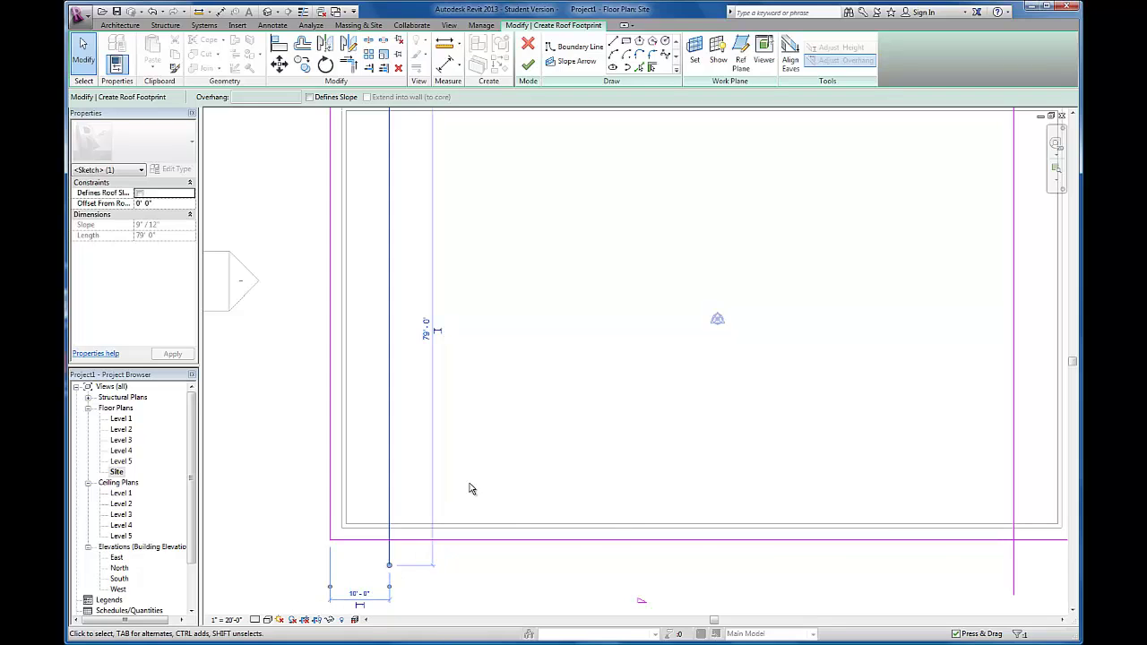
{"action": "scroll", "coordinate": [578, 412], "scroll_direction": "down", "scroll_amount": 2}
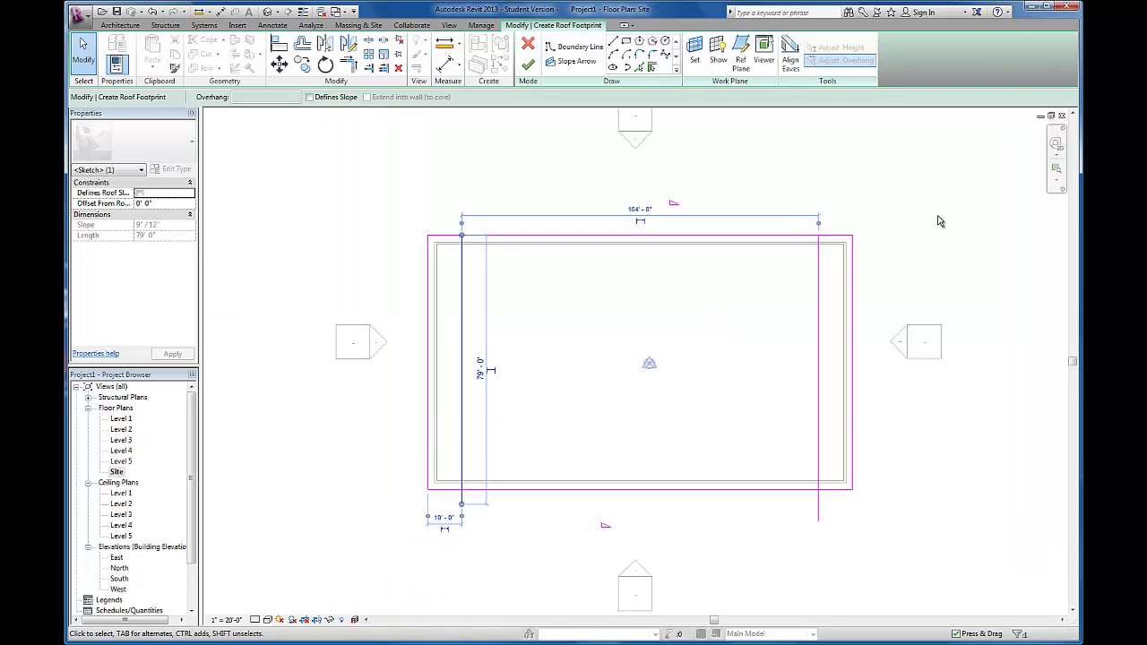
{"action": "left_click", "coordinate": [869, 195]}
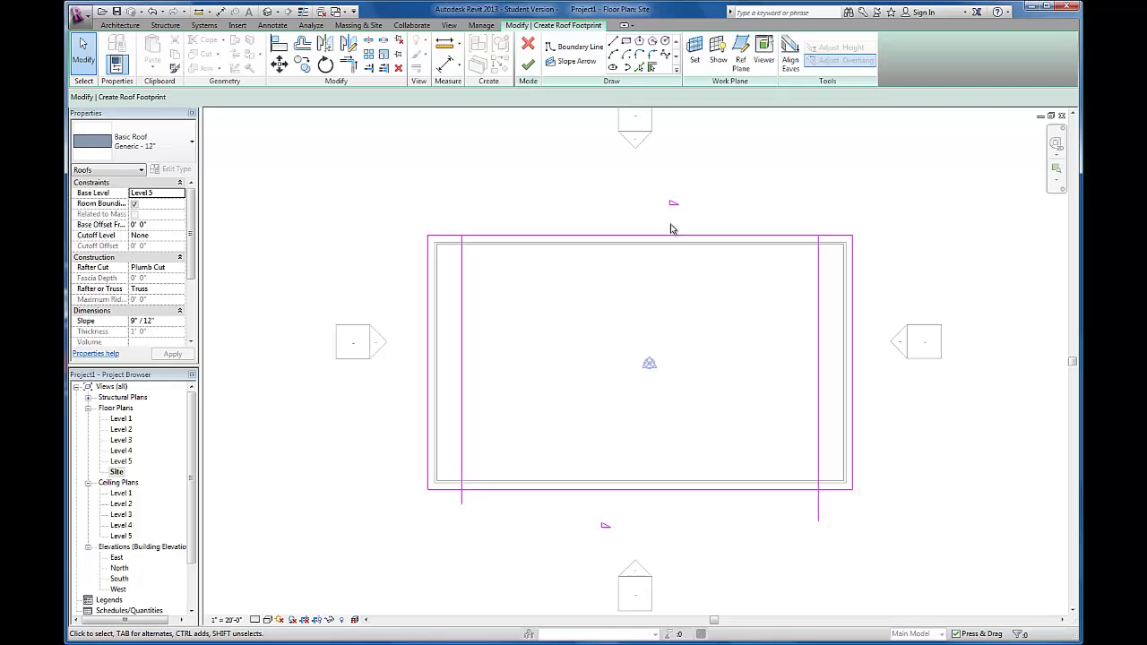
{"action": "left_click", "coordinate": [818, 296]}
{"action": "left_click", "coordinate": [768, 194]}
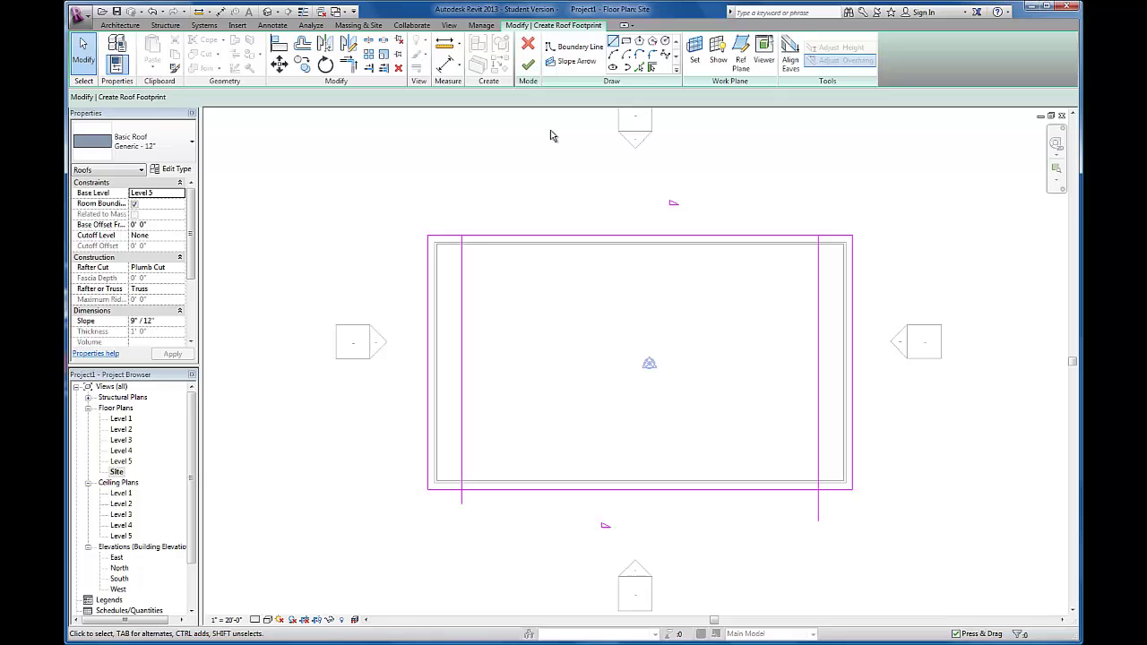
{"action": "key", "text": "l"}
{"action": "key", "text": "i"}
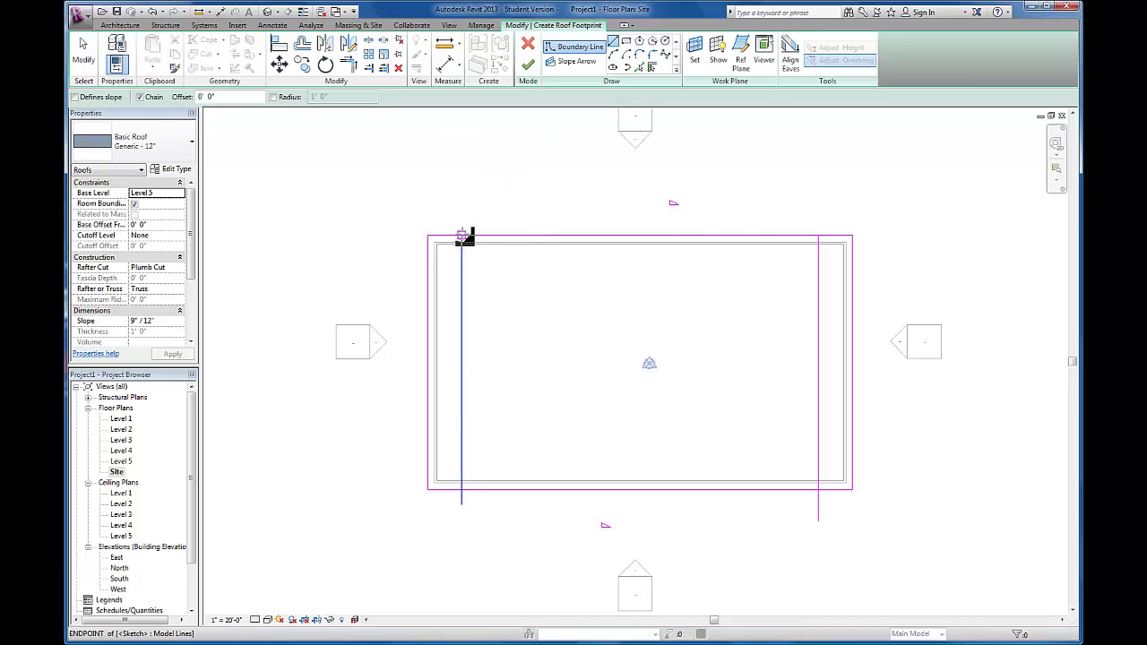
- Add a second vertical line near each end, running from the top edge past the bottom
{"action": "left_click", "coordinate": [513, 235]}
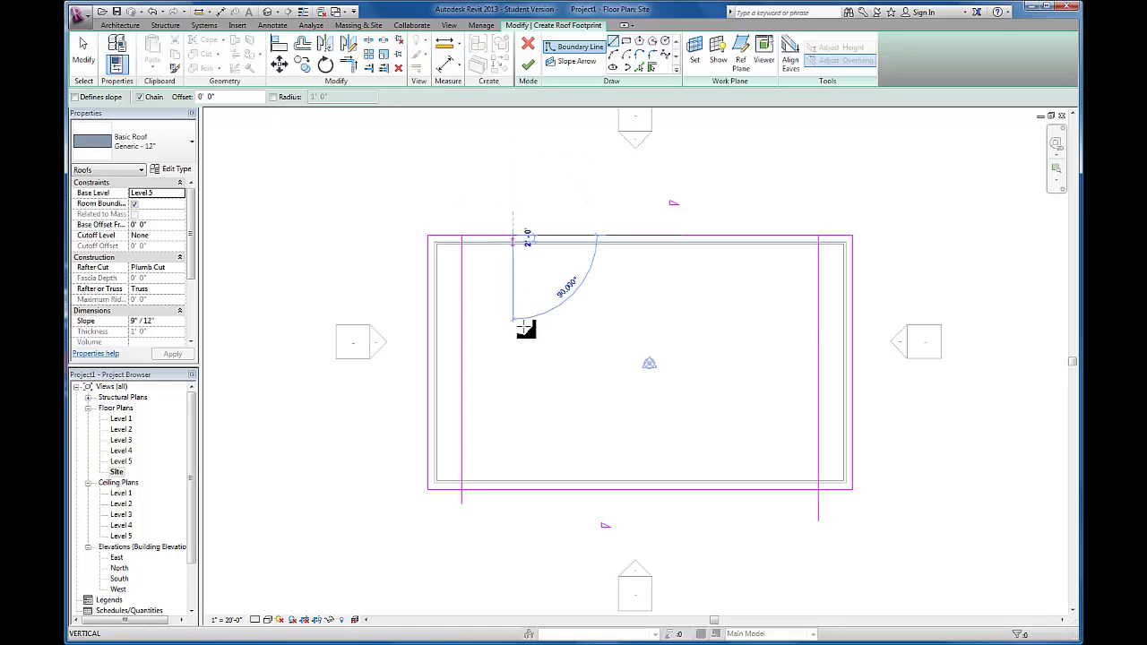
{"action": "left_click", "coordinate": [514, 520]}
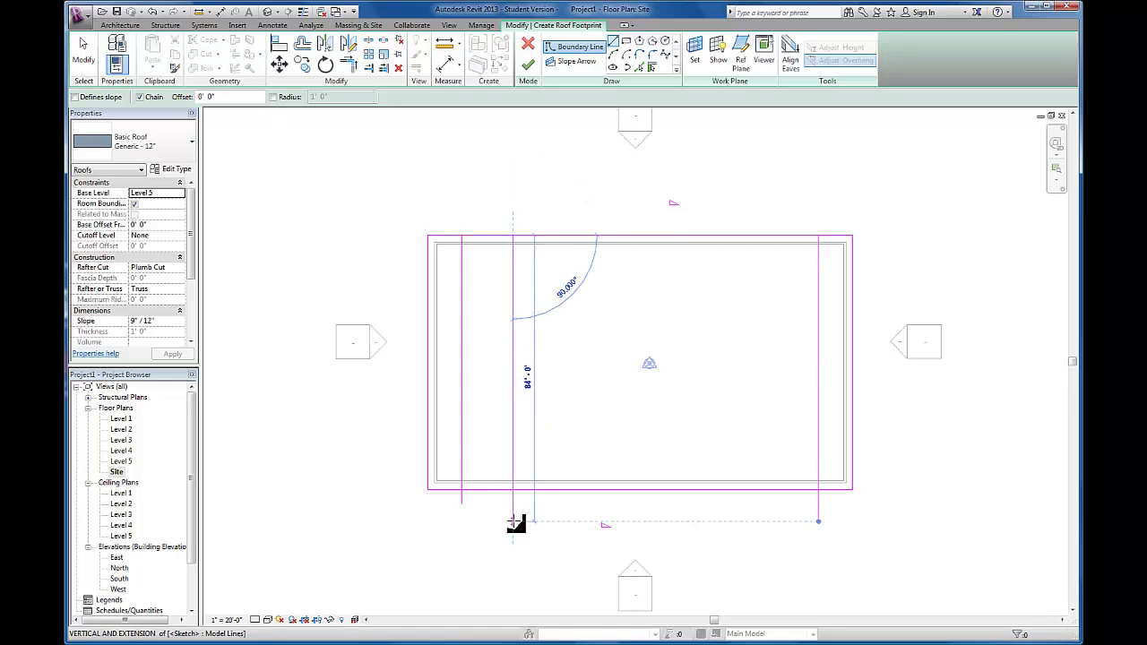
{"action": "key", "text": "Escape"}
{"action": "key", "text": "Escape"}
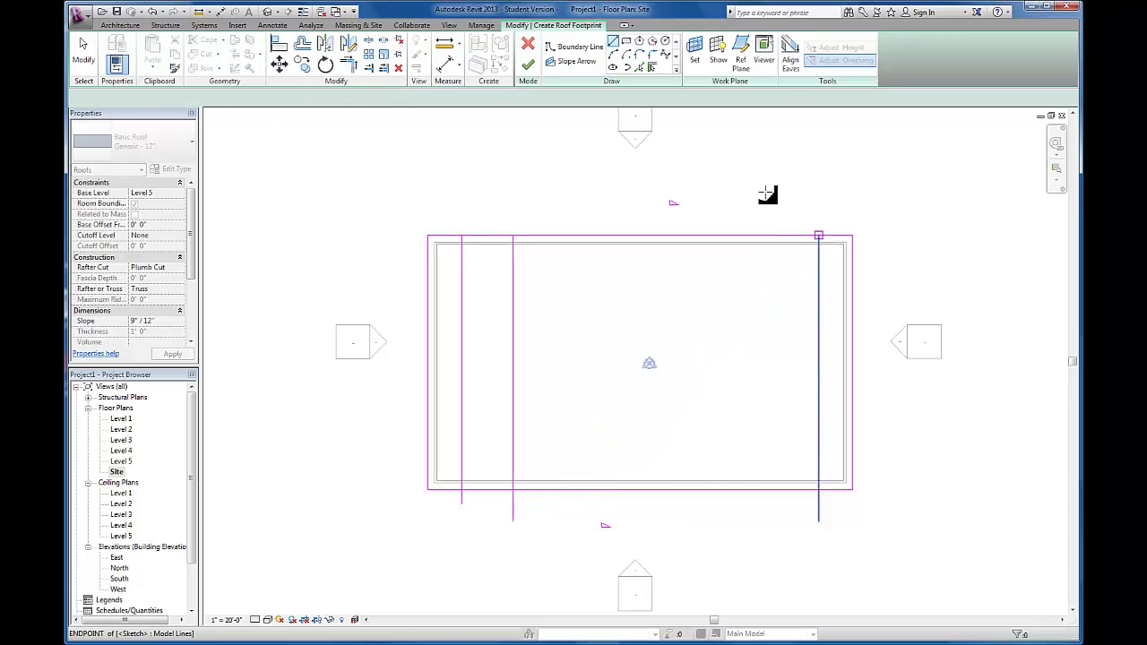
{"action": "left_click", "coordinate": [613, 41]}
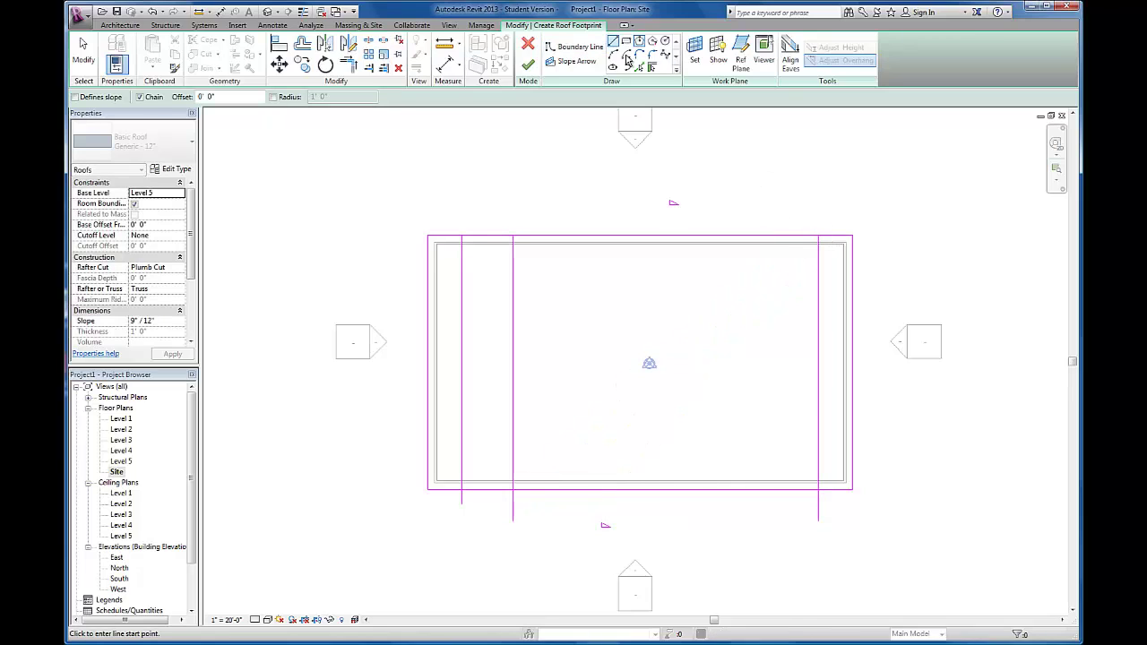
{"action": "left_click", "coordinate": [812, 235]}
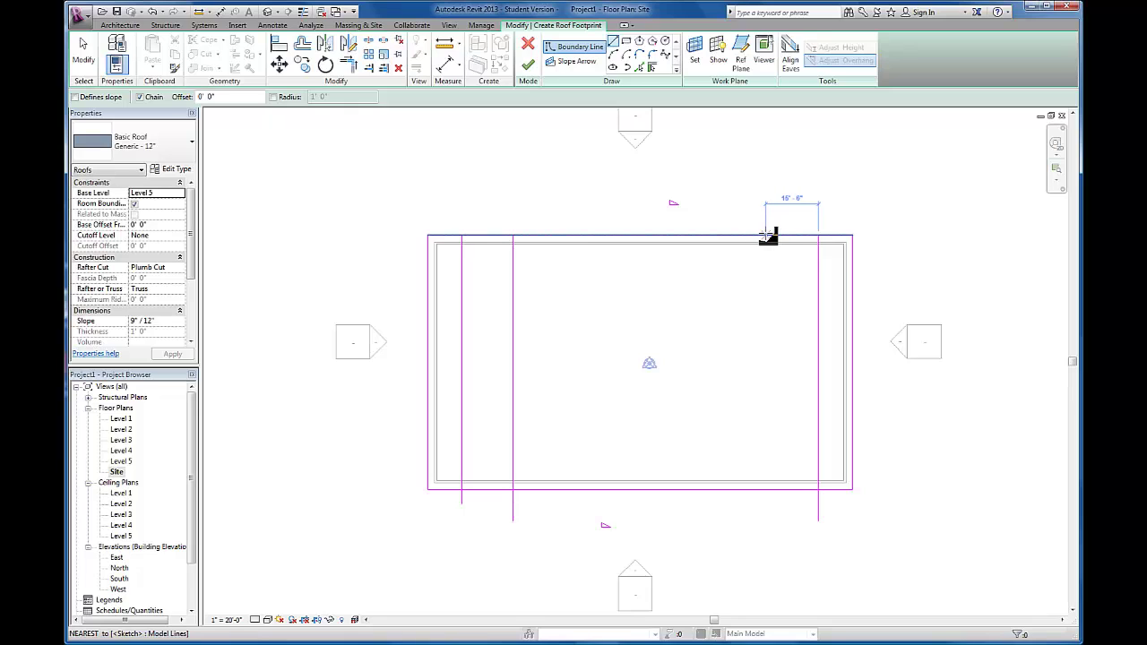
{"action": "left_click", "coordinate": [769, 236]}
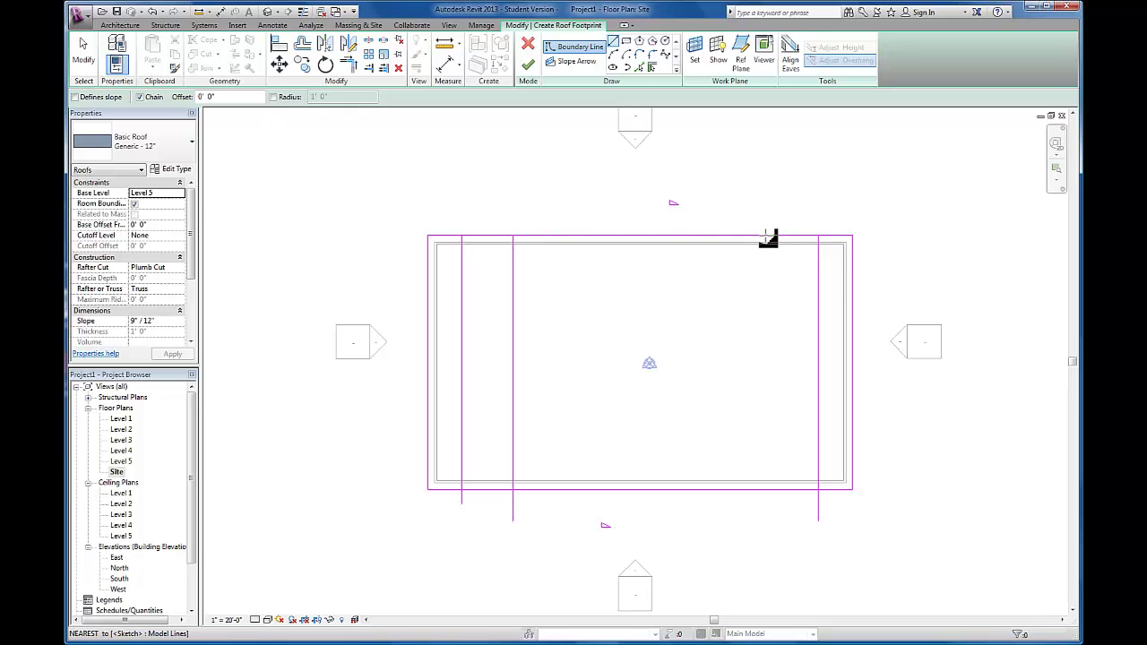
{"action": "left_click", "coordinate": [770, 521]}
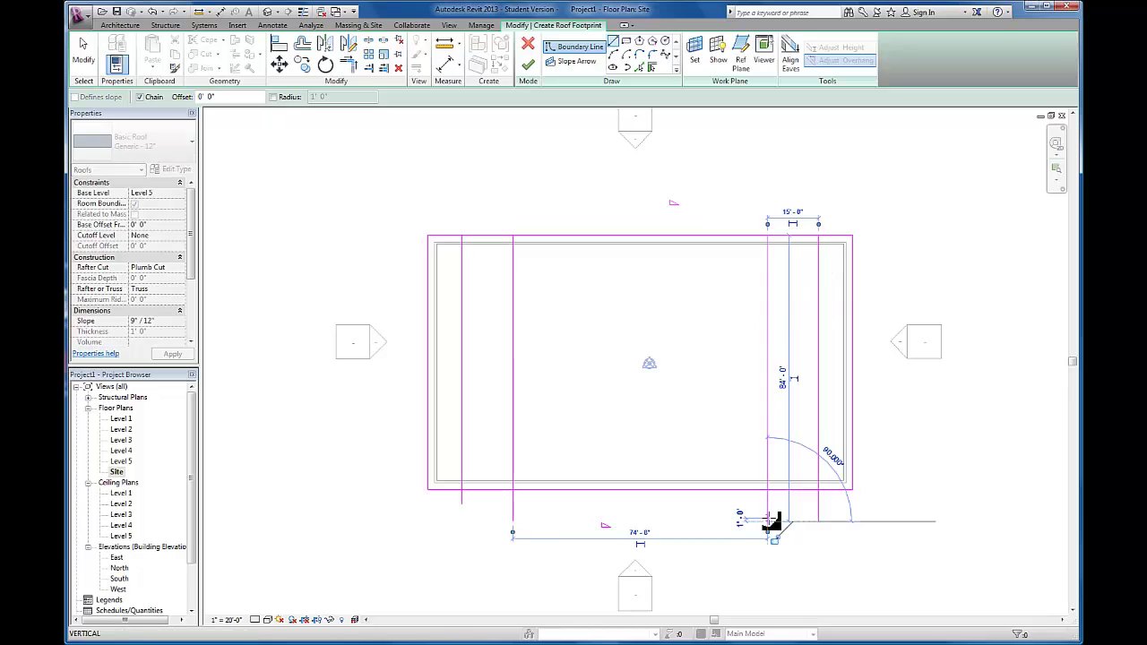
{"action": "key", "text": "Escape"}
{"action": "key", "text": "Escape"}
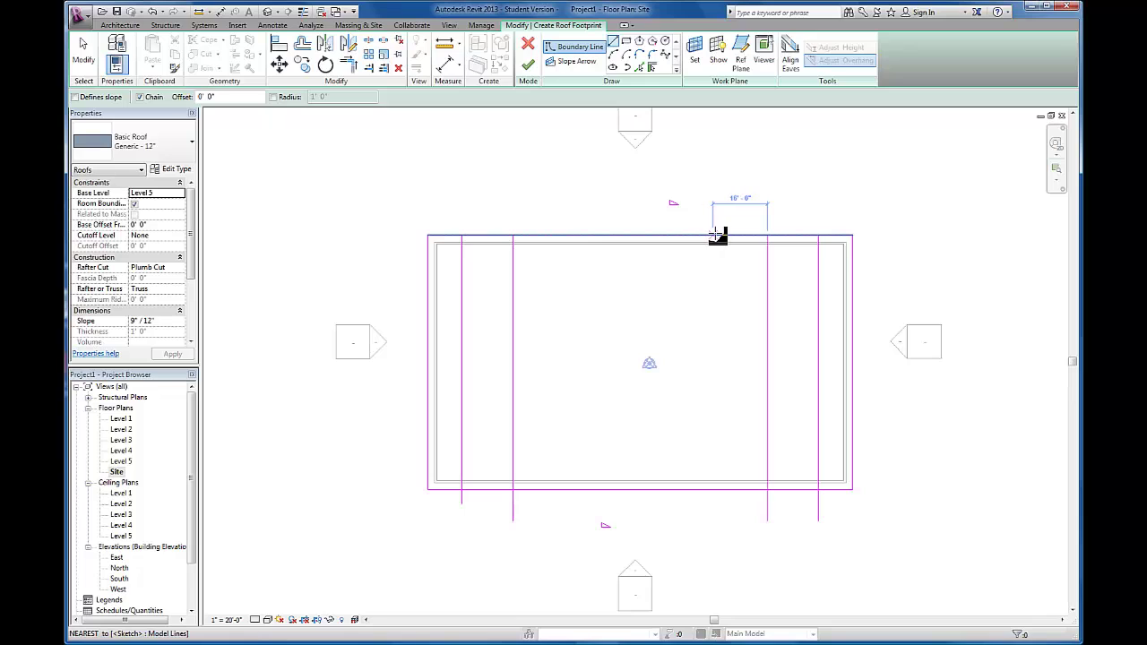
- Add a third vertical line near each end, 44'-0" from its neighbour on the right
{"action": "left_click", "coordinate": [717, 236]}
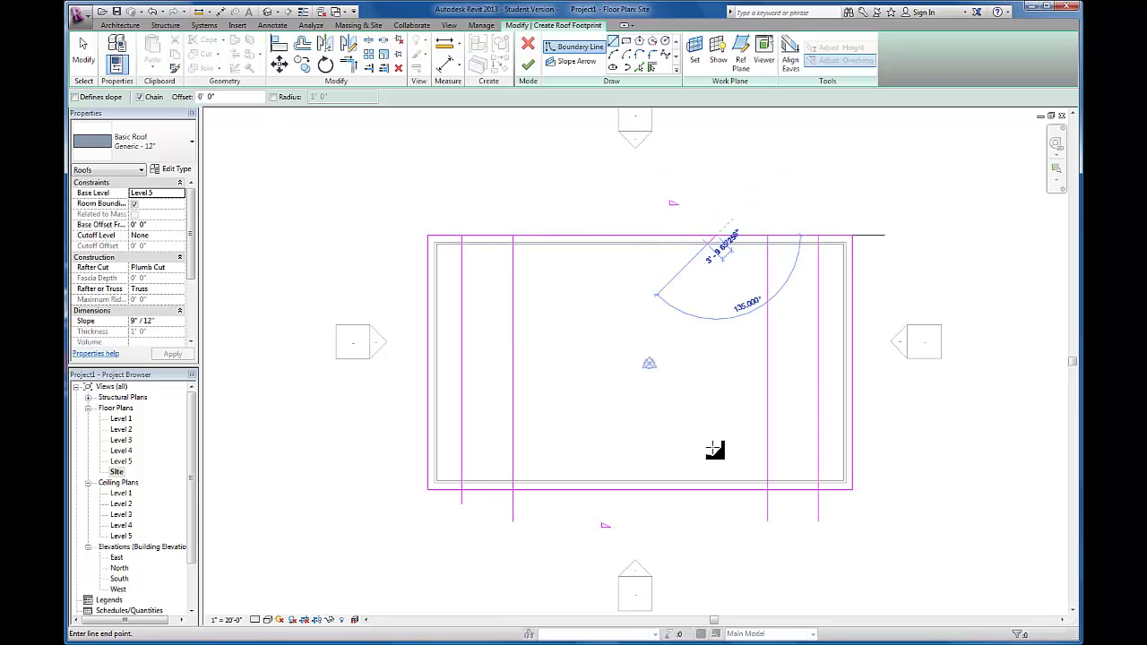
{"action": "left_click", "coordinate": [718, 520]}
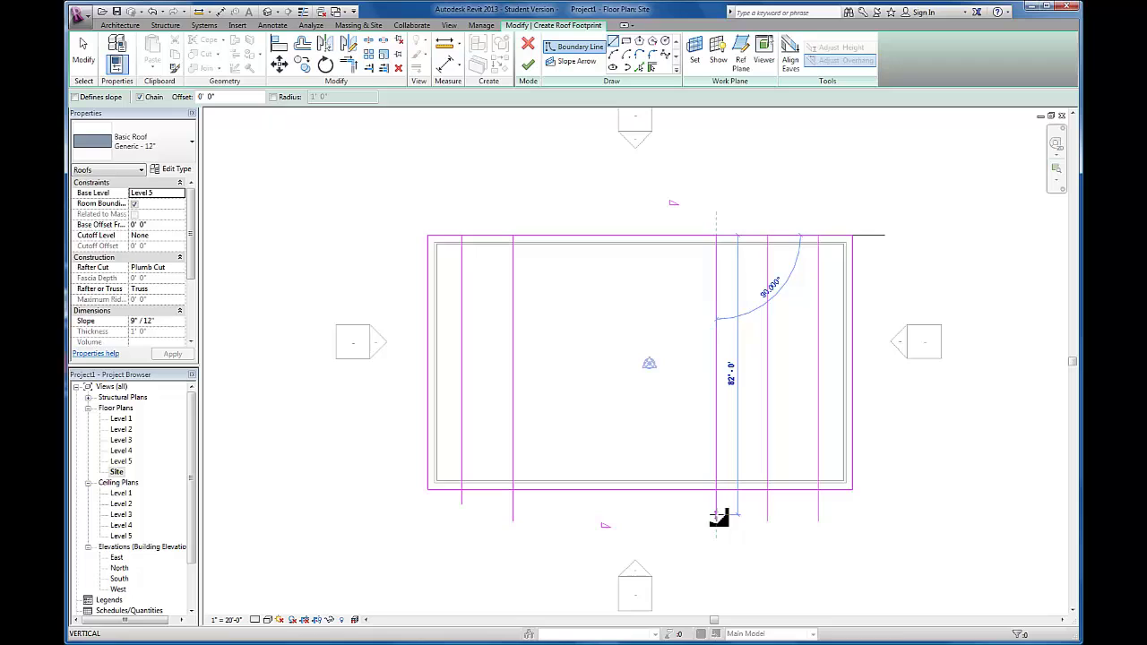
{"action": "key", "text": "Escape"}
{"action": "key", "text": "Escape"}
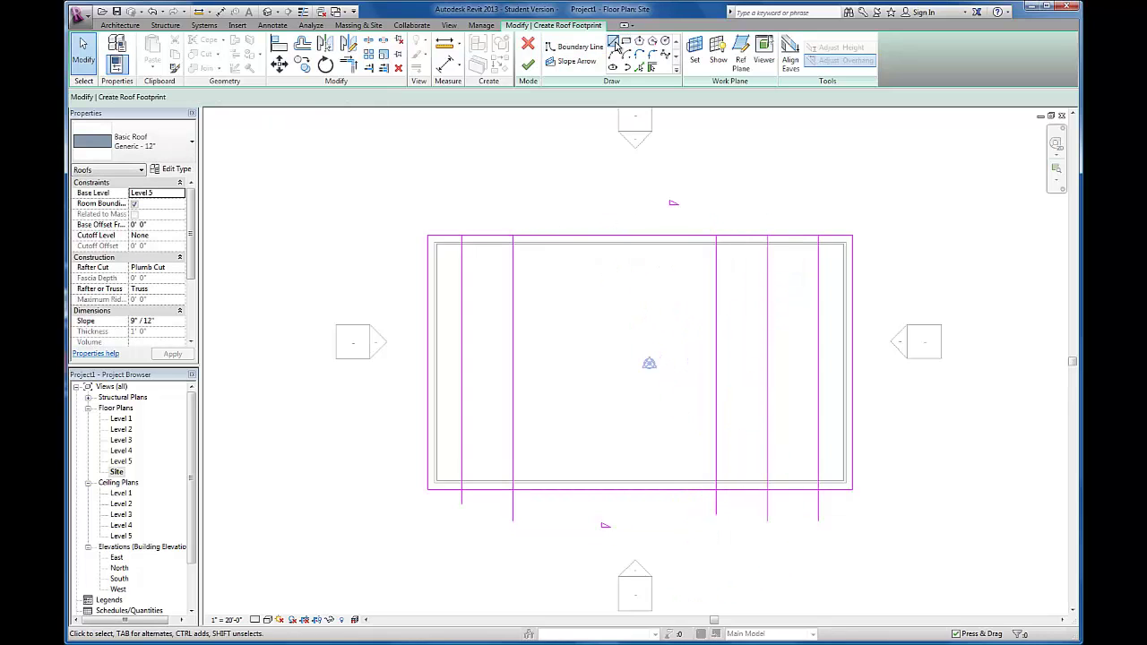
{"action": "left_click", "coordinate": [615, 42]}
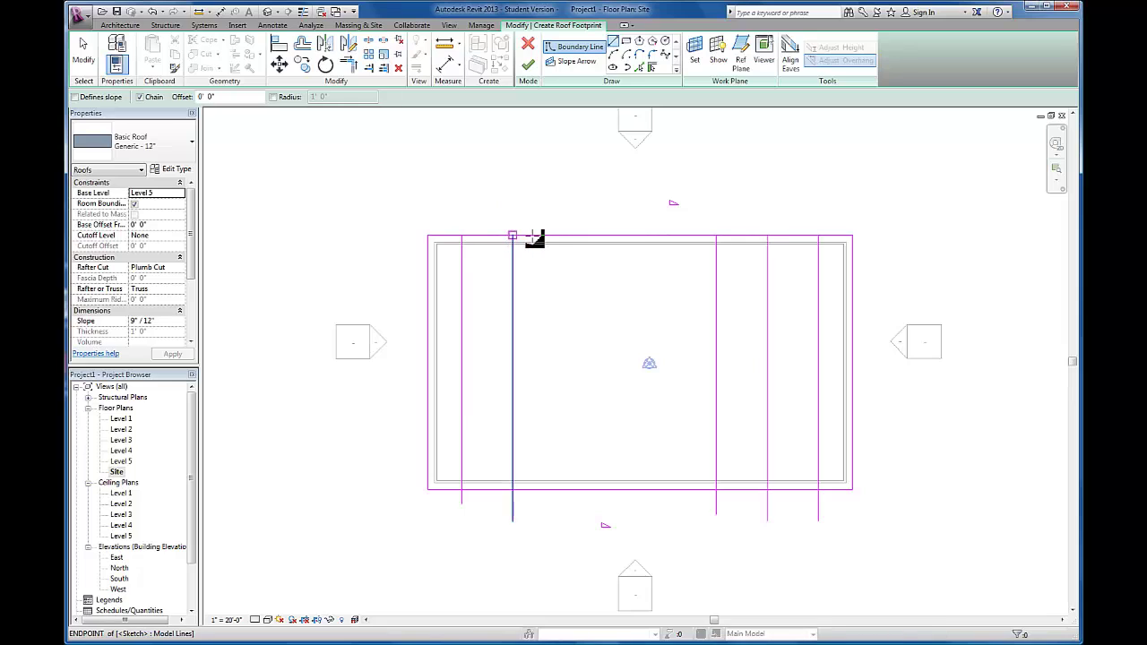
{"action": "left_click", "coordinate": [532, 237]}
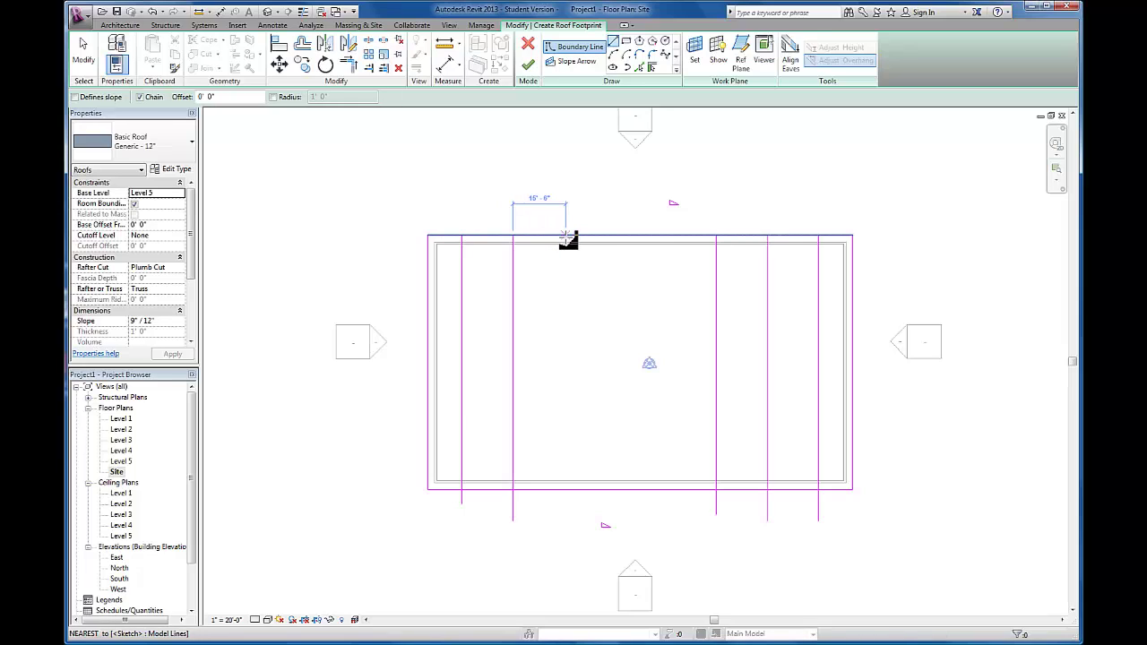
{"action": "left_click", "coordinate": [565, 237]}
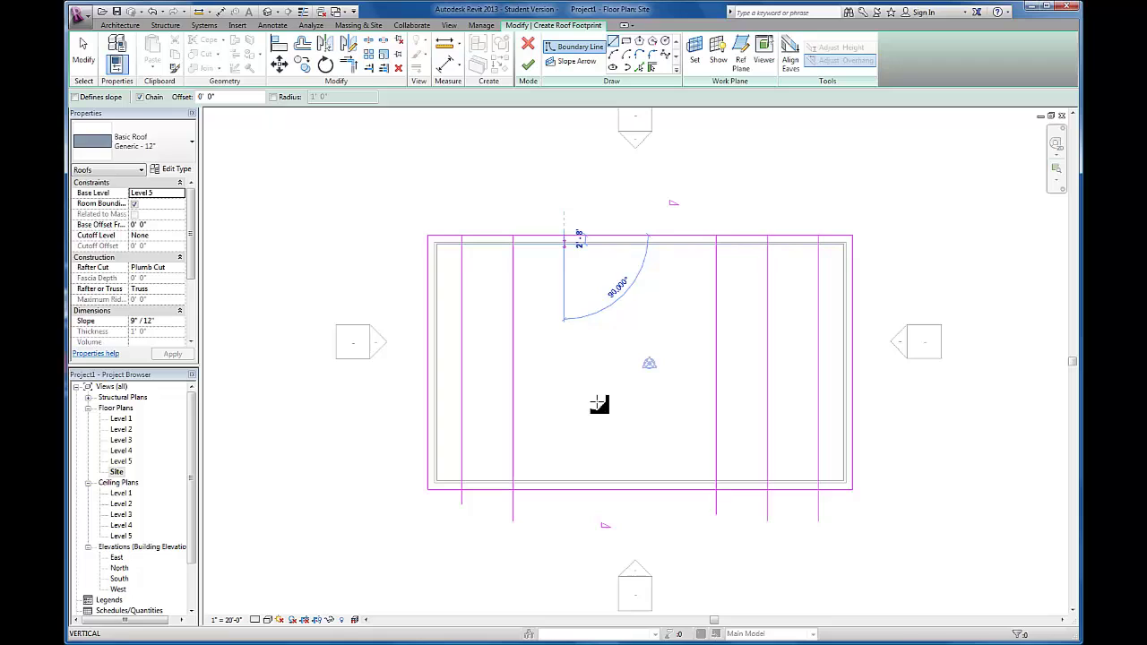
{"action": "left_click", "coordinate": [566, 521]}
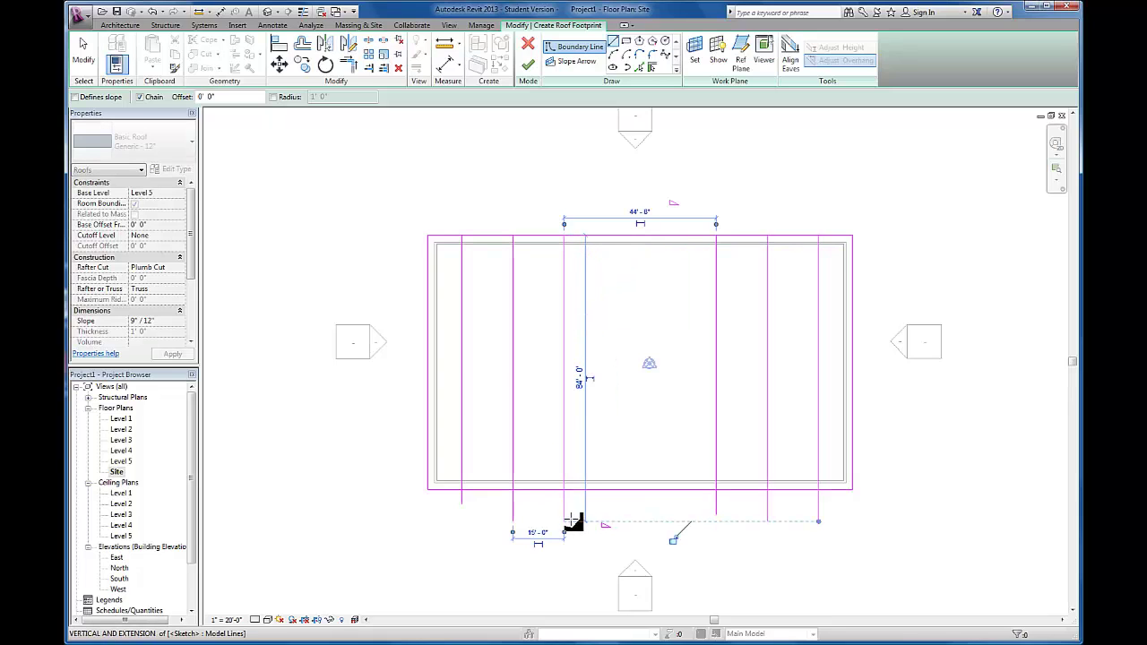
{"action": "key", "text": "Escape"}
{"action": "key", "text": "Escape"}
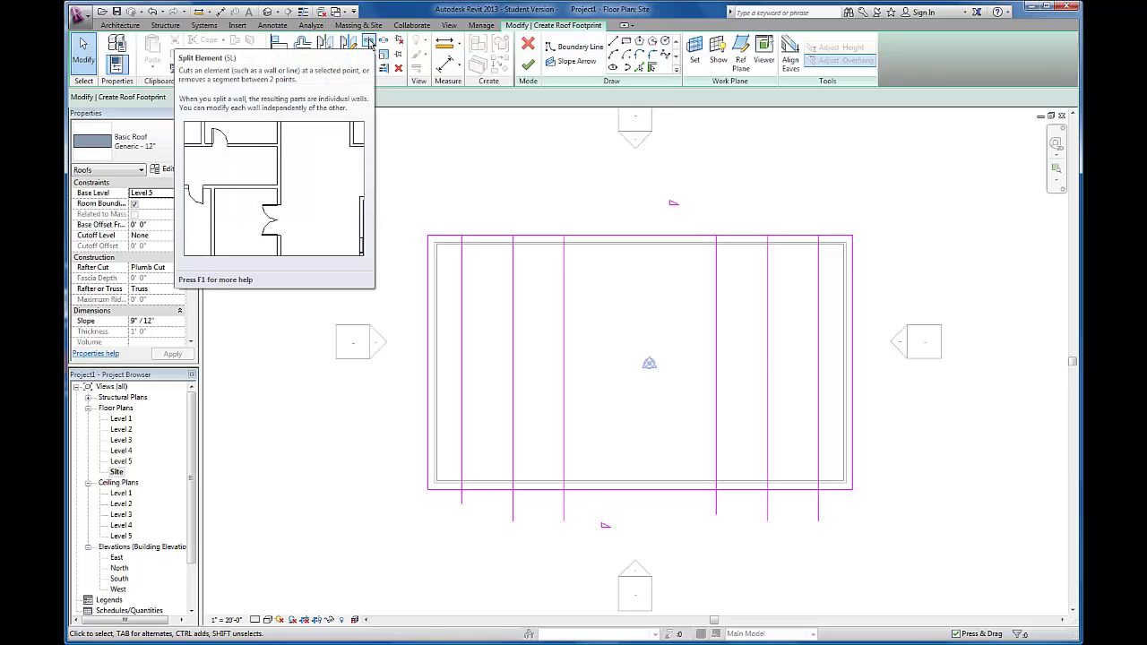
- Split the top roof edge at all six vertical-line intersections
{"action": "left_click", "coordinate": [368, 44]}
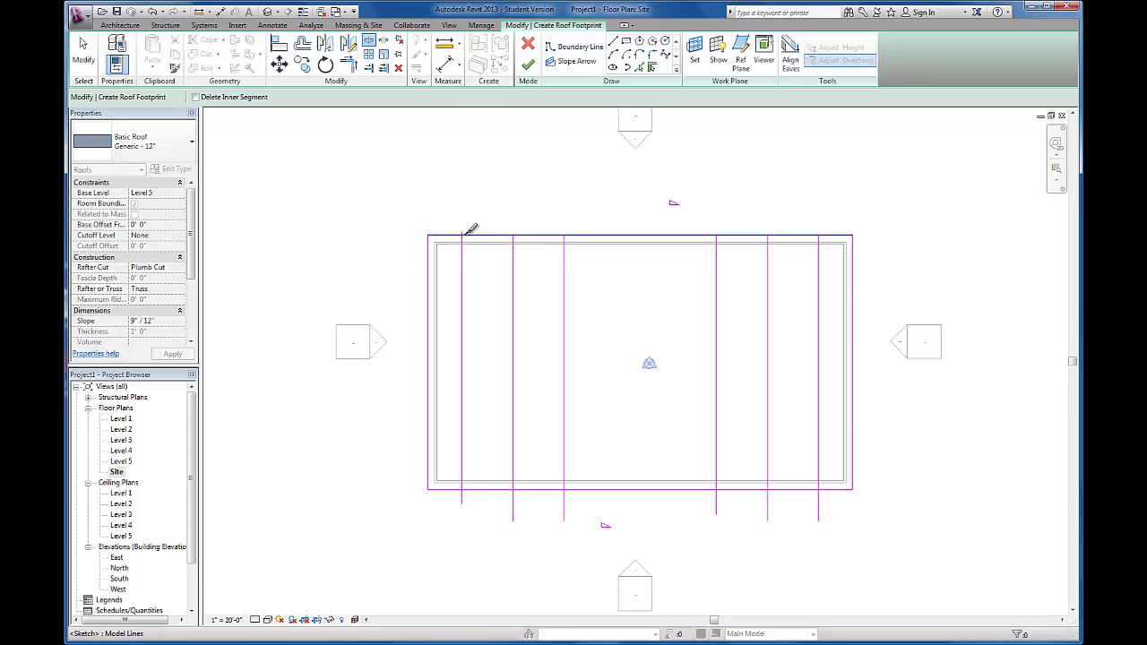
{"action": "left_click", "coordinate": [462, 235]}
{"action": "left_click", "coordinate": [514, 235]}
{"action": "left_click", "coordinate": [564, 235]}
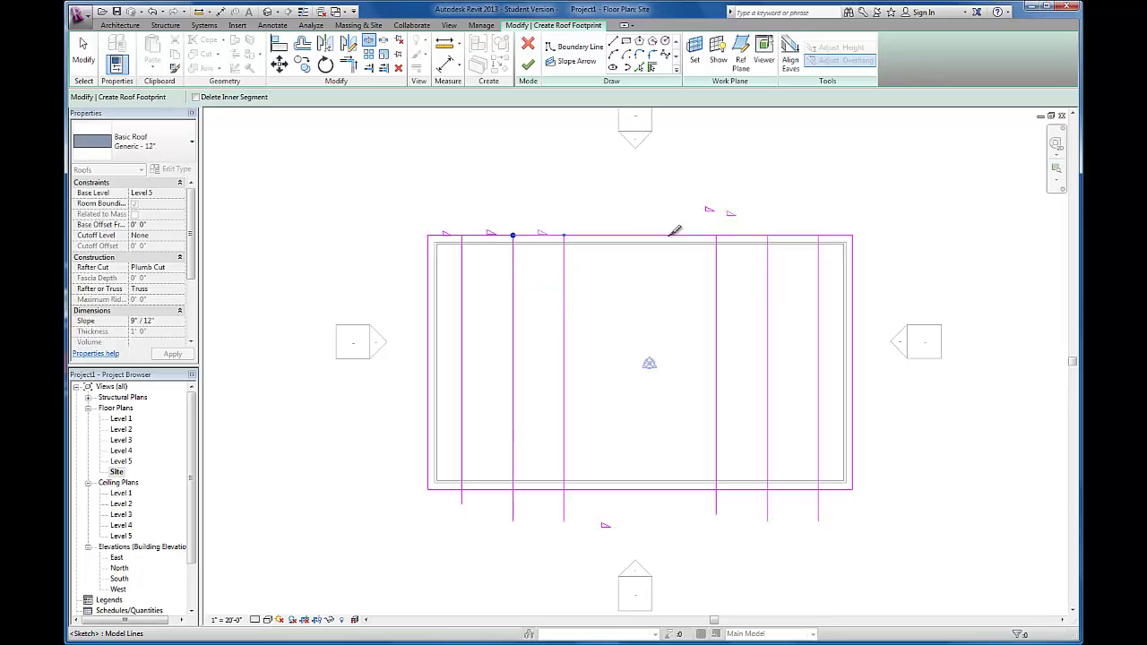
{"action": "left_click", "coordinate": [718, 235]}
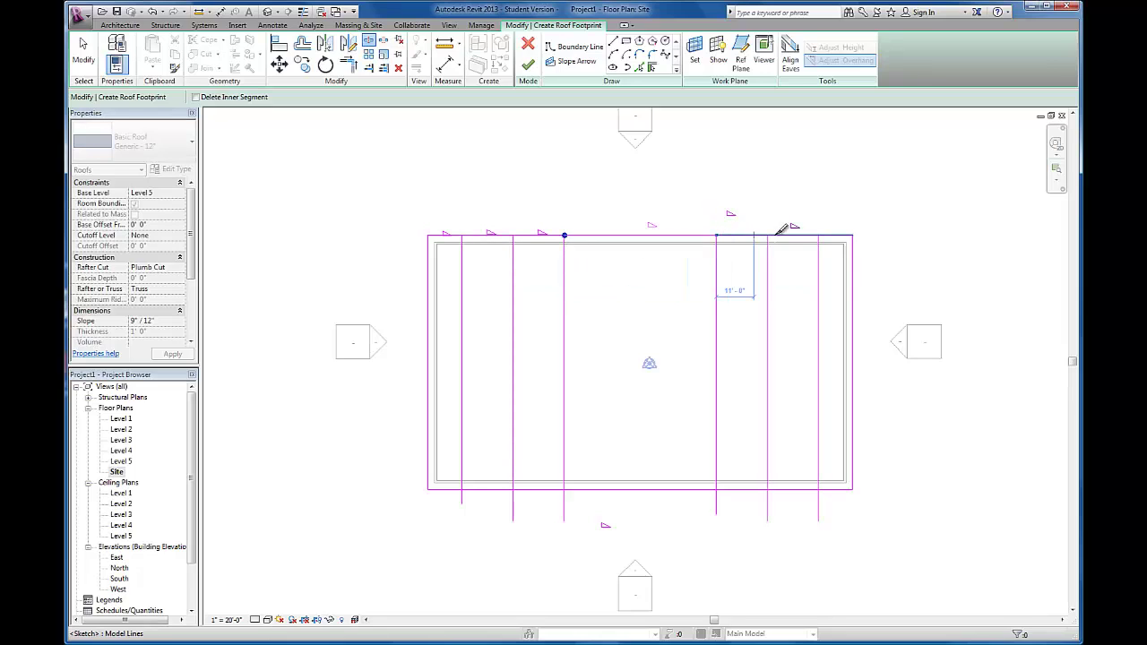
{"action": "left_click", "coordinate": [777, 231]}
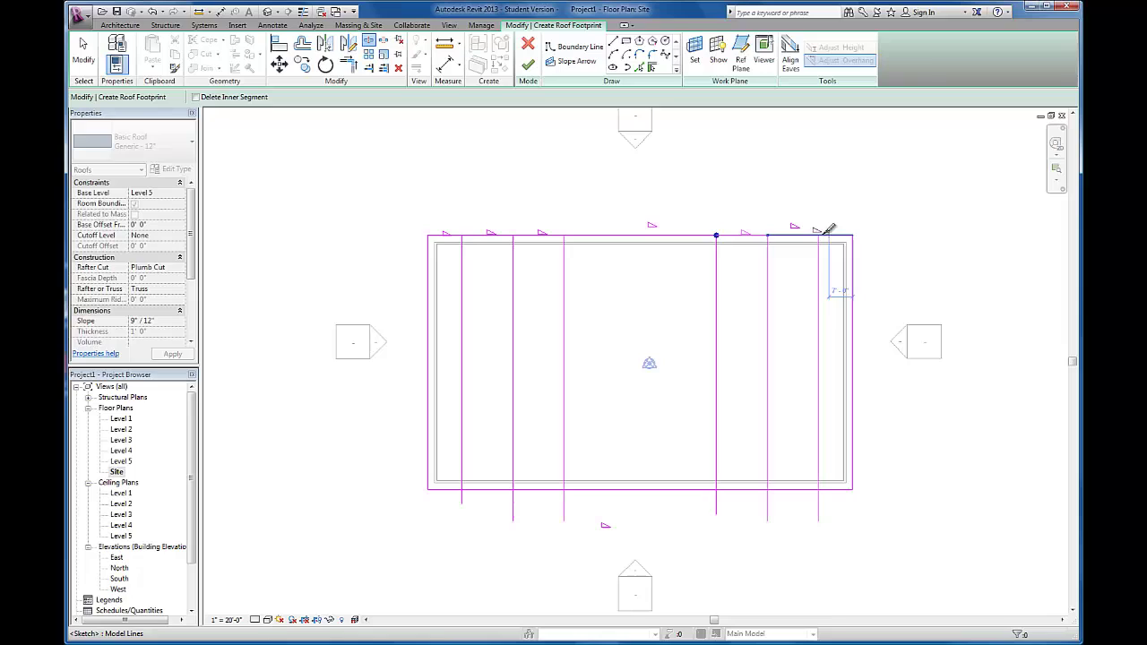
{"action": "left_click", "coordinate": [821, 233]}
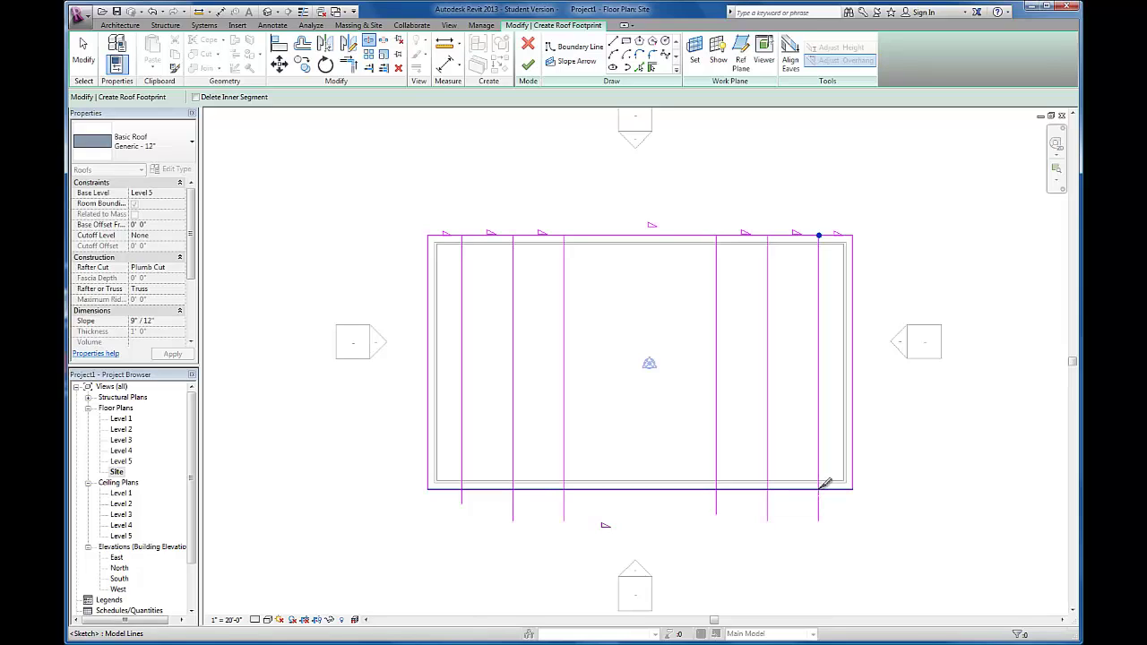
- Split the bottom roof edge at all six vertical-line intersections
{"action": "left_click", "coordinate": [819, 488]}
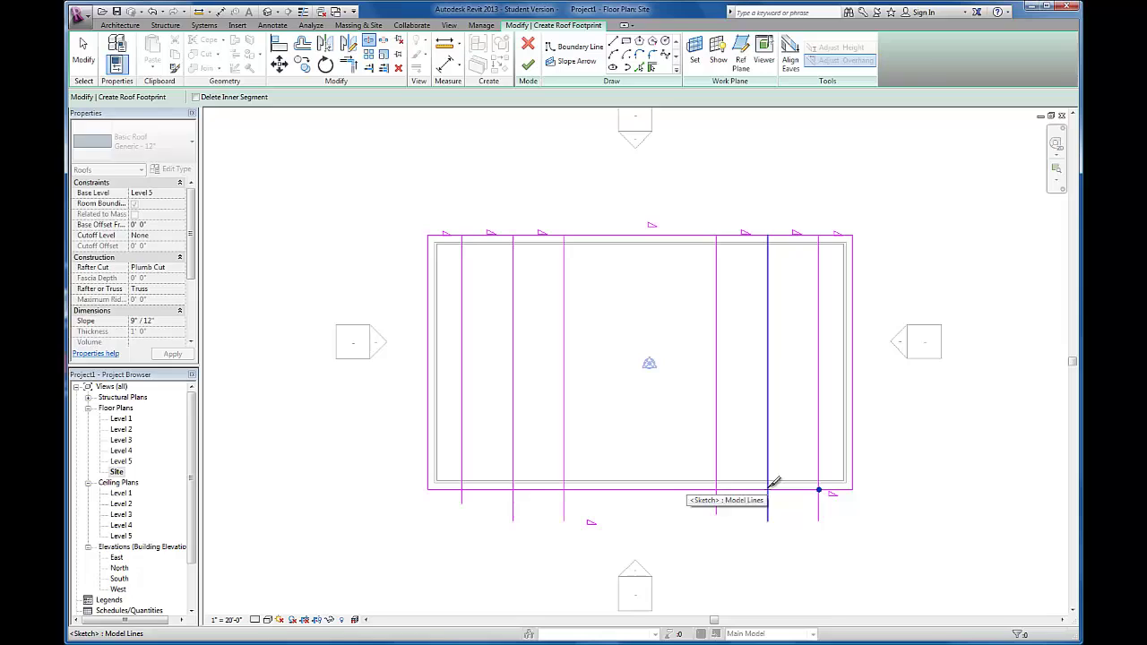
{"action": "left_click", "coordinate": [769, 488]}
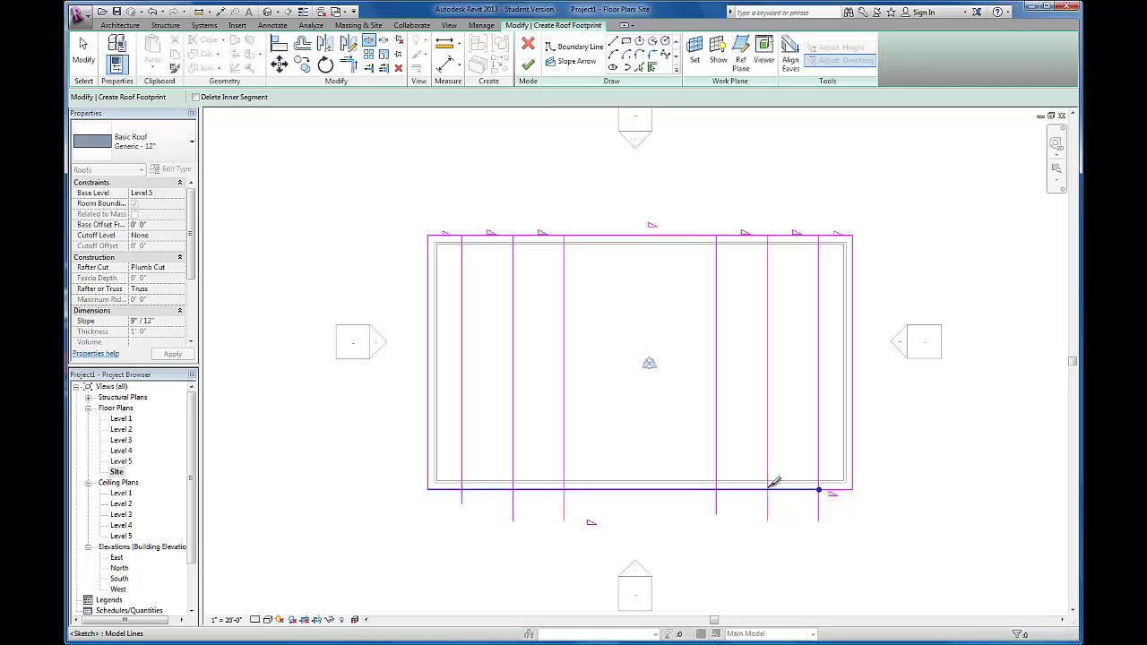
{"action": "left_click", "coordinate": [717, 487]}
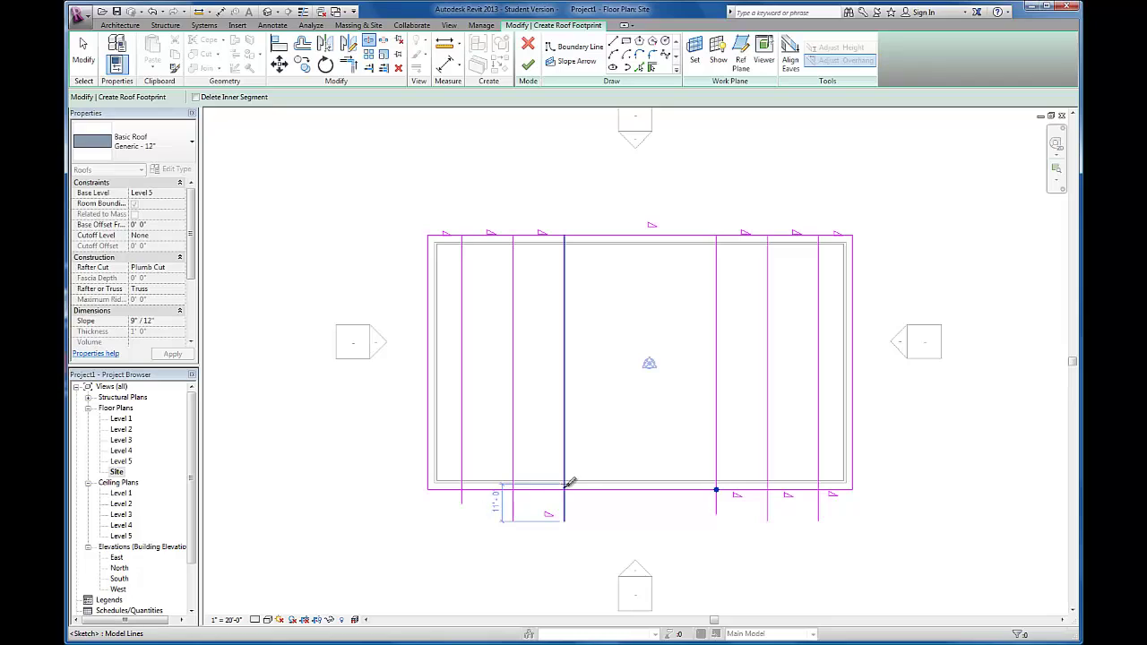
{"action": "left_click", "coordinate": [566, 487]}
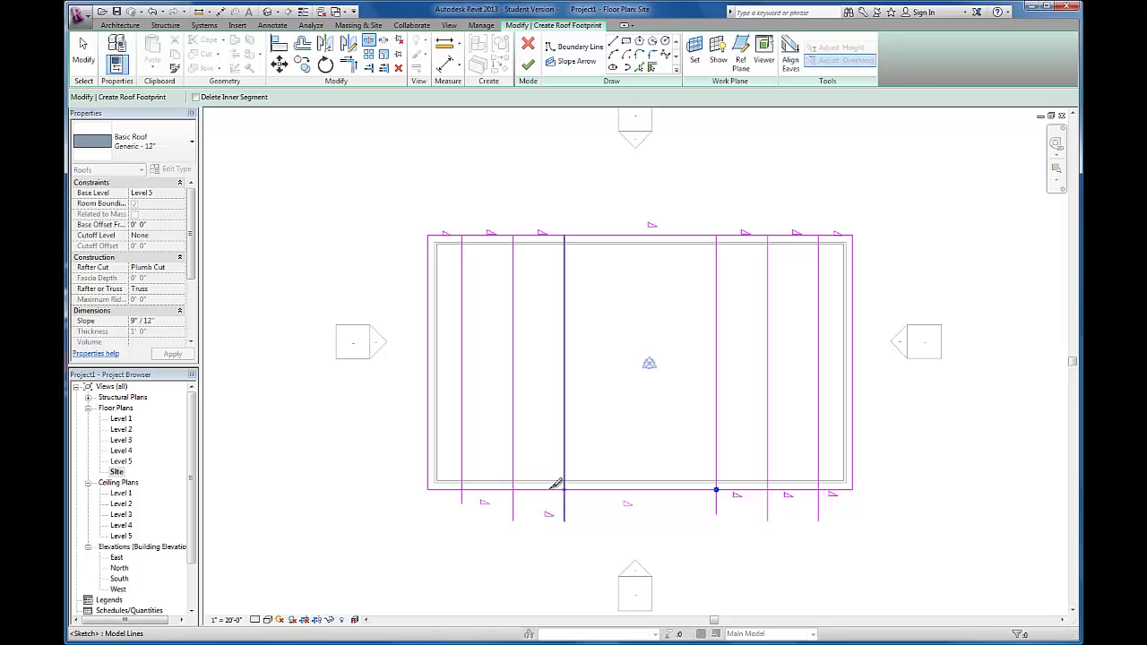
{"action": "left_click", "coordinate": [514, 488]}
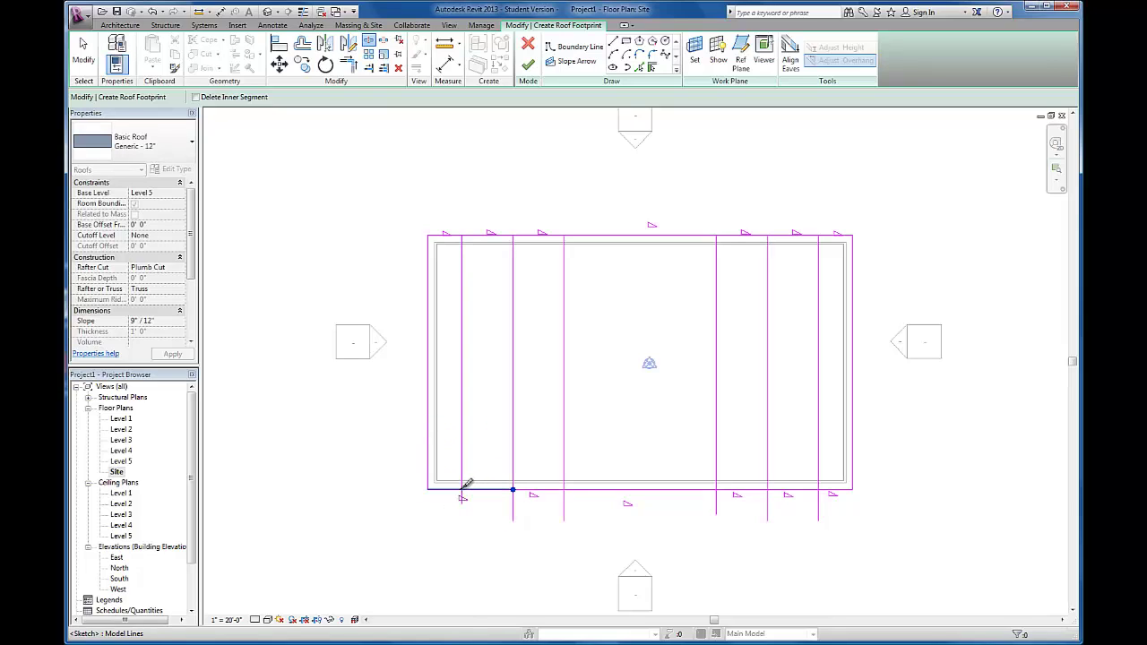
{"action": "left_click", "coordinate": [463, 488]}
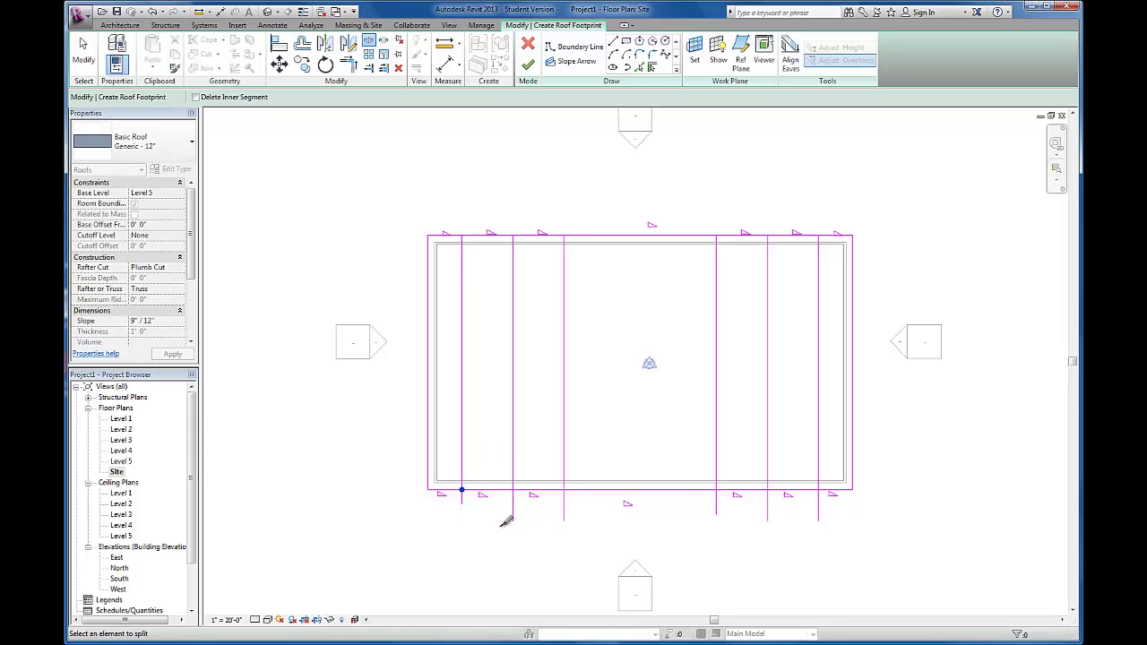
{"action": "key", "text": "Escape"}
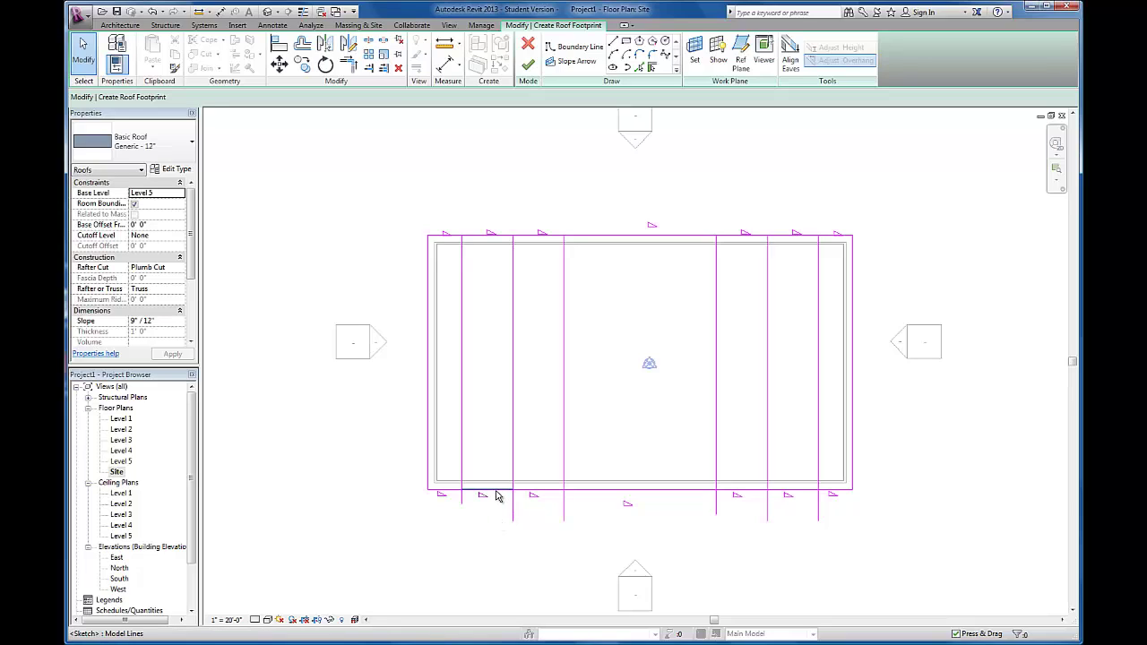
- Turn off Defines Slope for three short bottom-edge segments of the roof footprint
{"action": "left_click", "coordinate": [499, 491]}
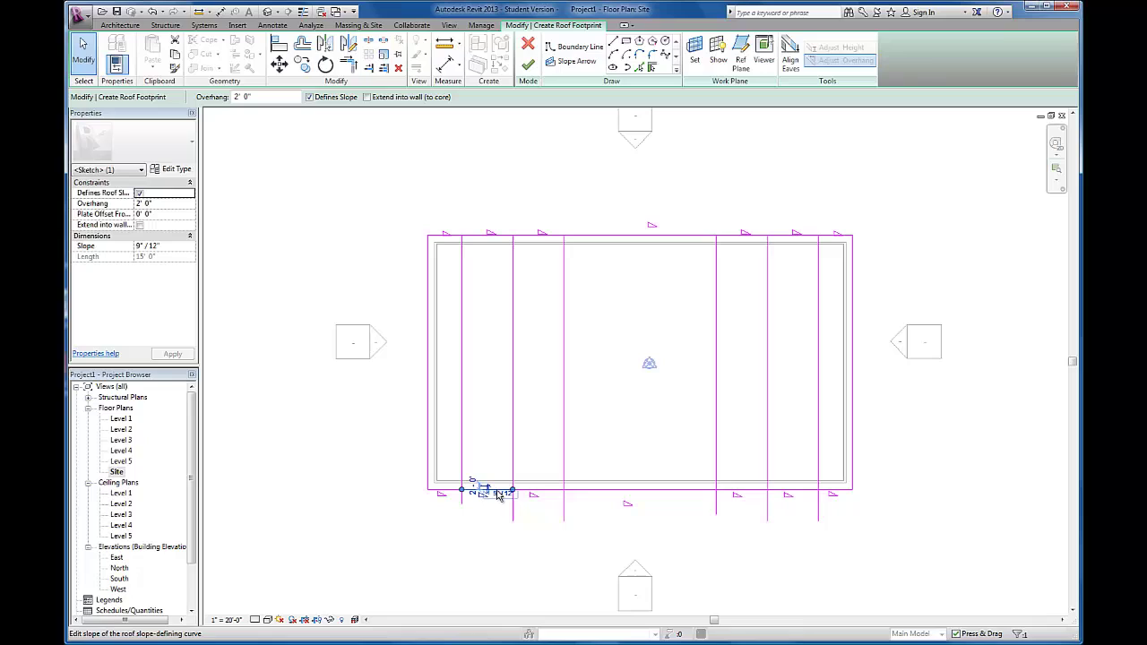
{"action": "left_click", "coordinate": [590, 495]}
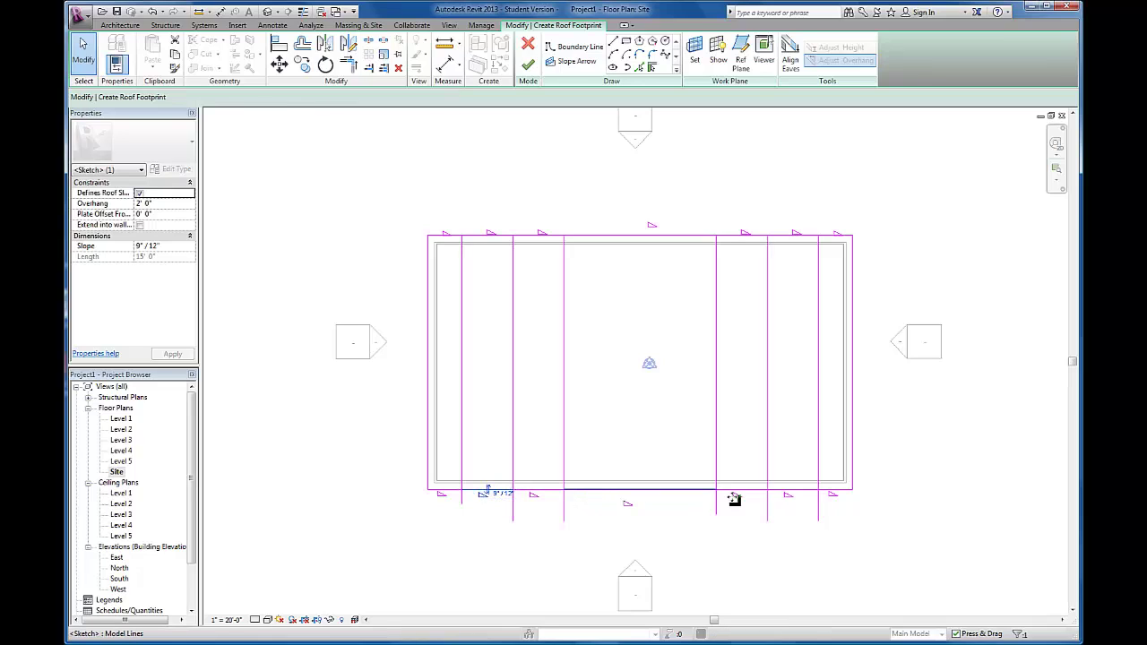
{"action": "left_click", "coordinate": [797, 493], "text": "ctrl"}
{"action": "left_click", "coordinate": [798, 491], "text": "ctrl"}
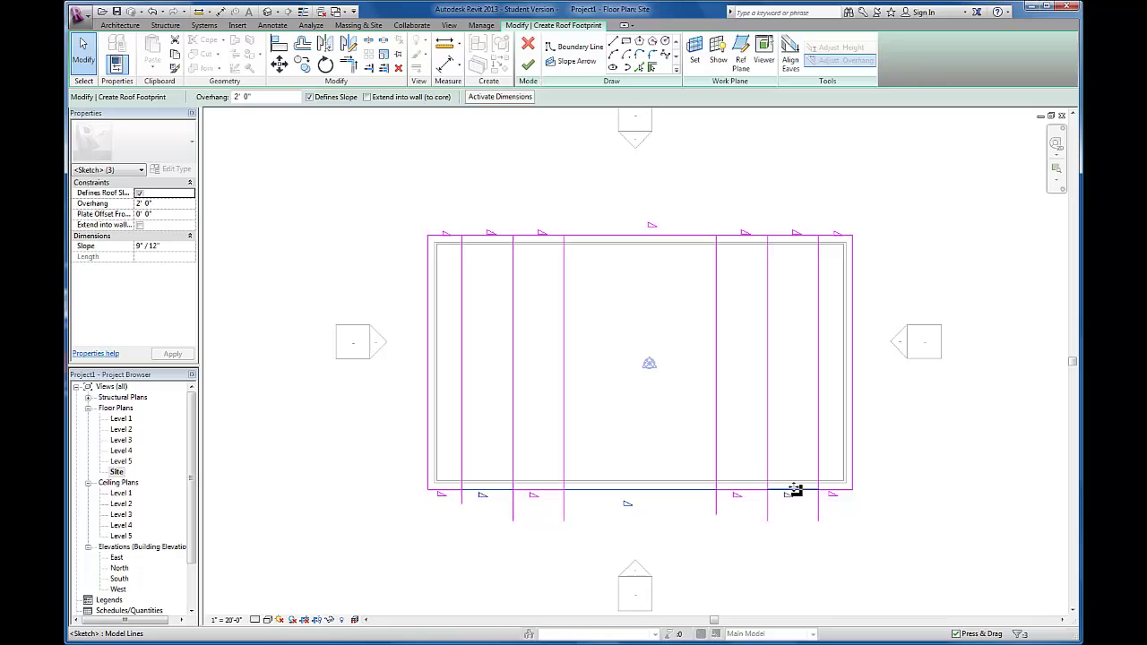
{"action": "left_click", "coordinate": [310, 97]}
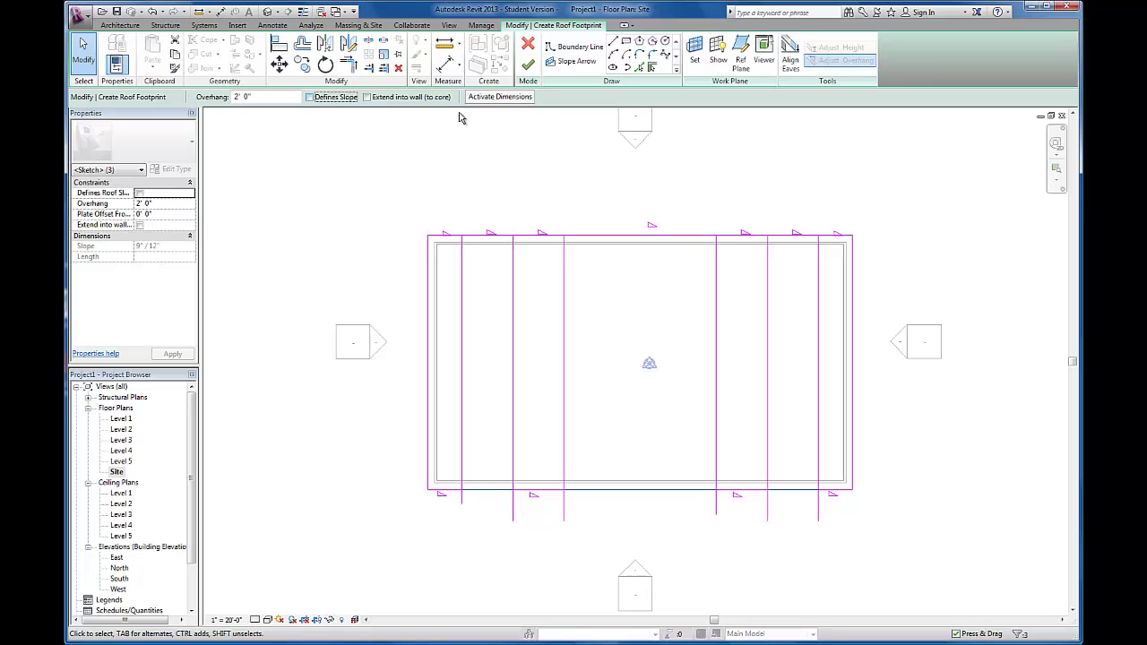
{"action": "left_click", "coordinate": [483, 168]}
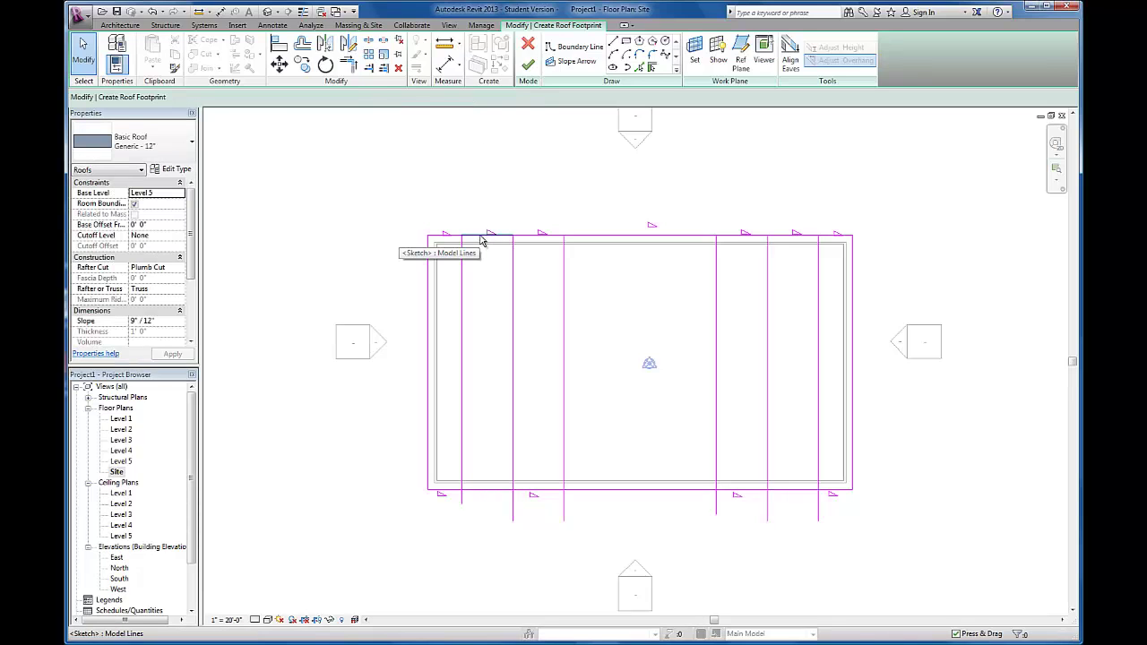
- Turn off Defines Slope for the matching top-edge segments, then deselect
{"action": "left_click", "coordinate": [622, 242], "text": "ctrl"}
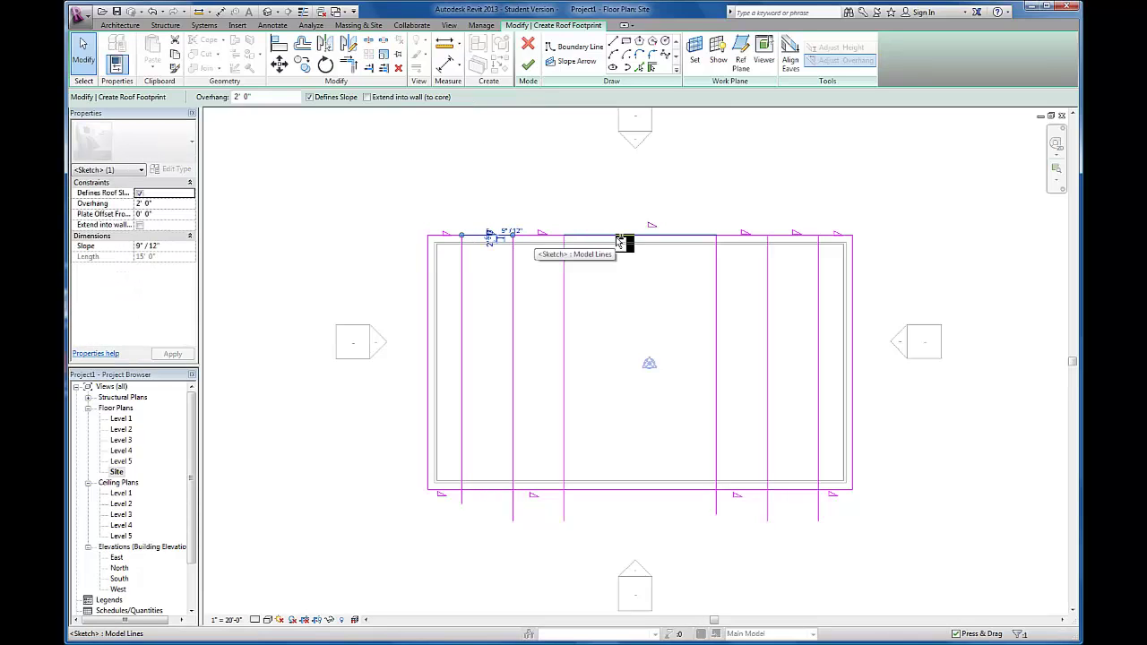
{"action": "left_click", "coordinate": [807, 243], "text": "ctrl"}
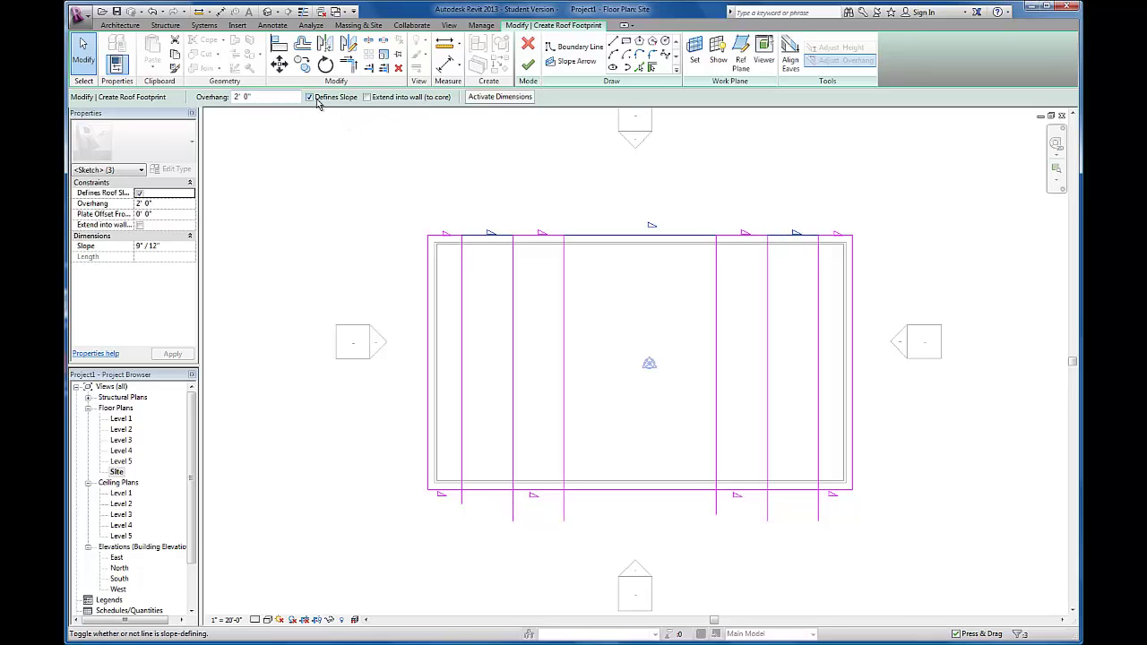
{"action": "left_click", "coordinate": [310, 97]}
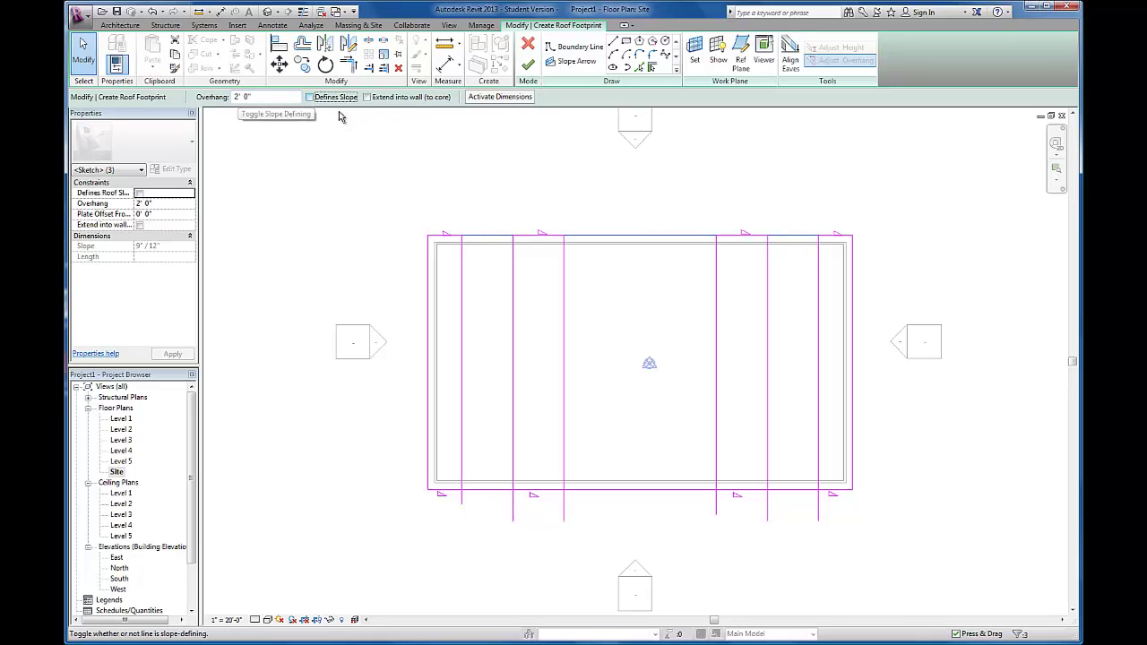
{"action": "left_click", "coordinate": [454, 176]}
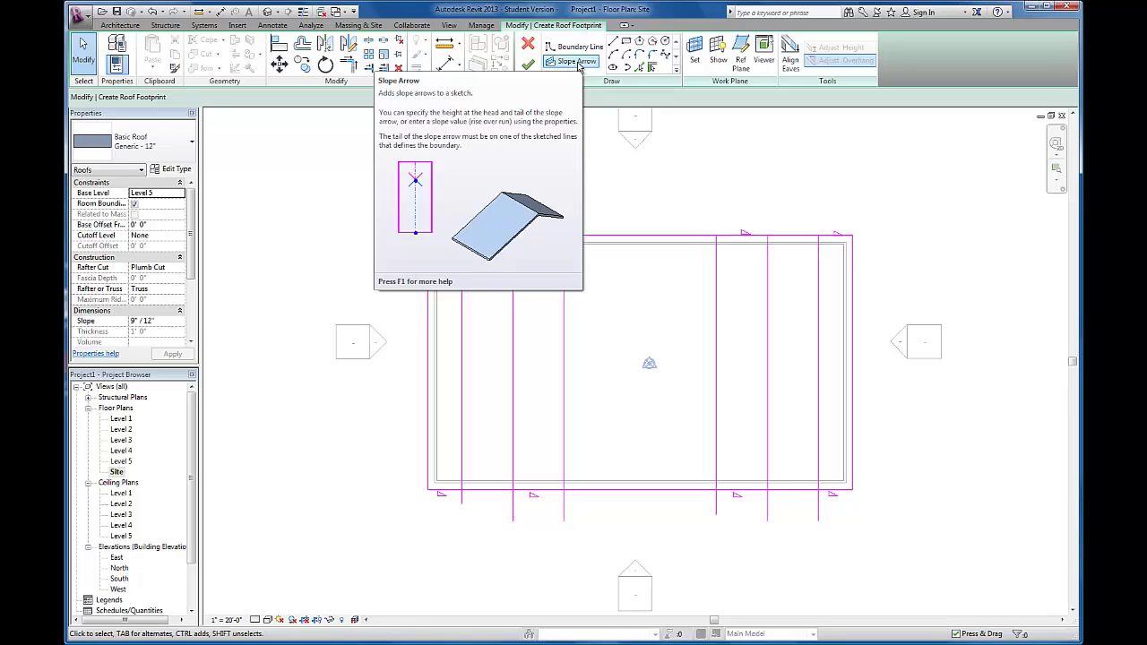
- Draw two slope arrows meeting at the top-left non-sloping segment's midpoint
{"action": "left_click", "coordinate": [577, 61]}
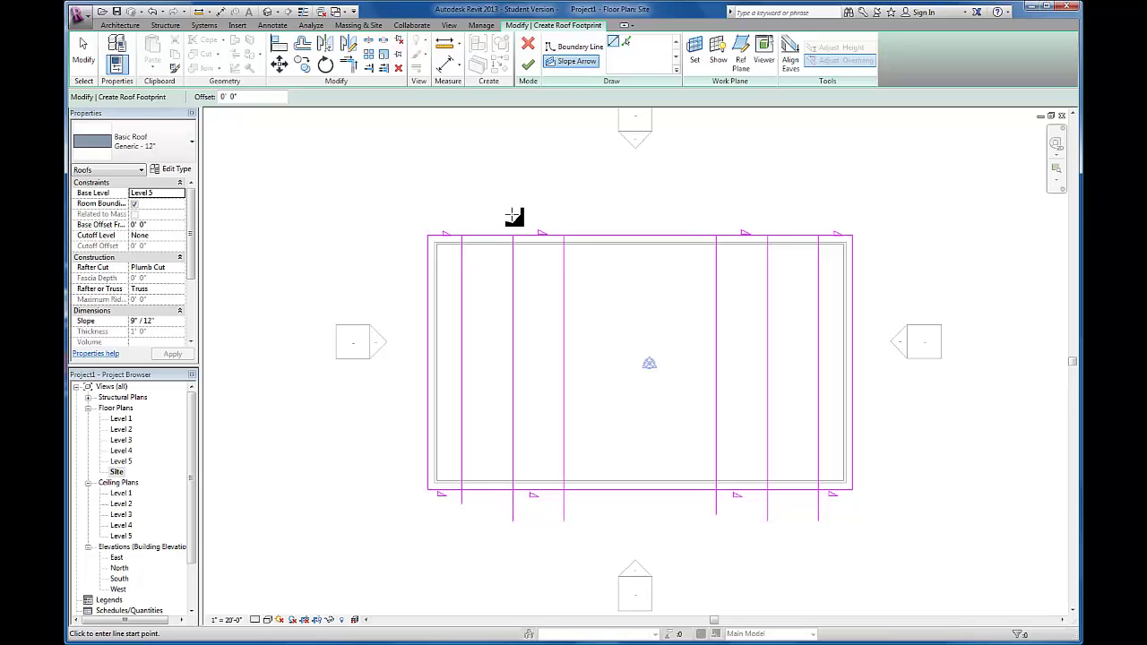
{"action": "left_click", "coordinate": [463, 234]}
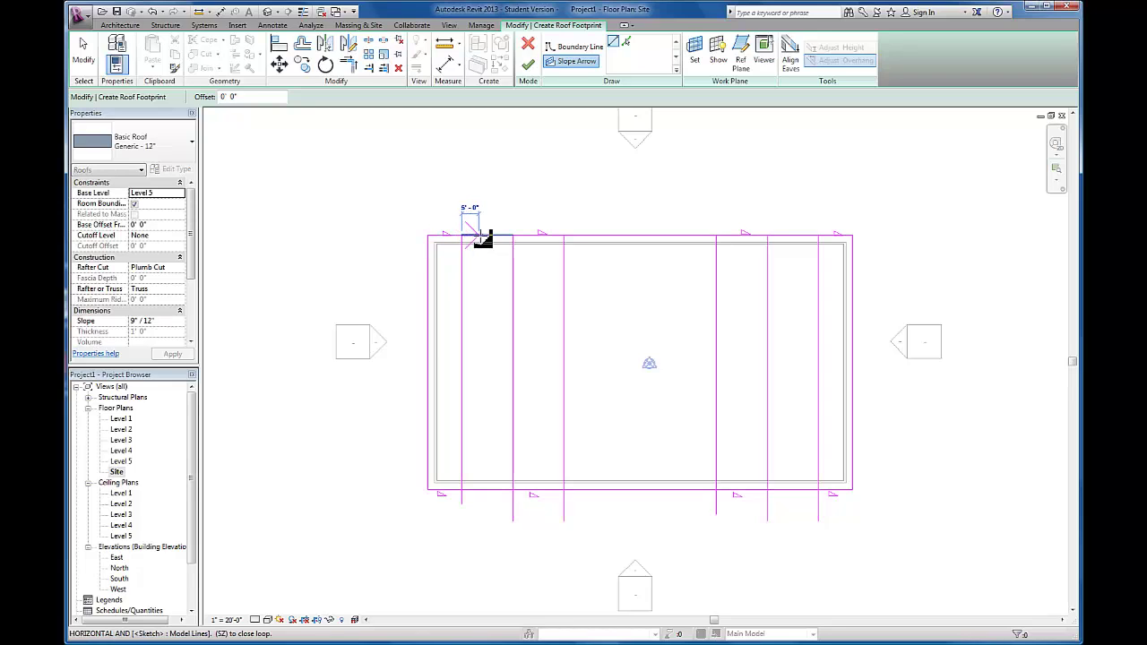
{"action": "scroll", "coordinate": [484, 236], "scroll_direction": "up", "scroll_amount": 3}
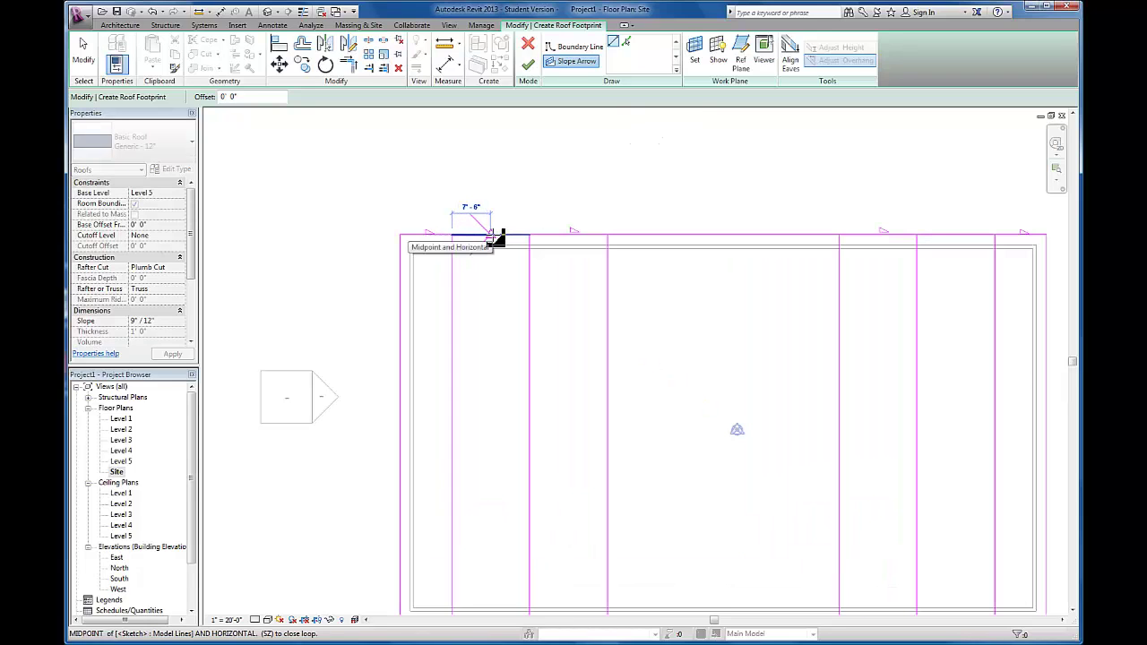
{"action": "left_click", "coordinate": [491, 235]}
{"action": "key", "text": "Escape"}
{"action": "key", "text": "Escape"}
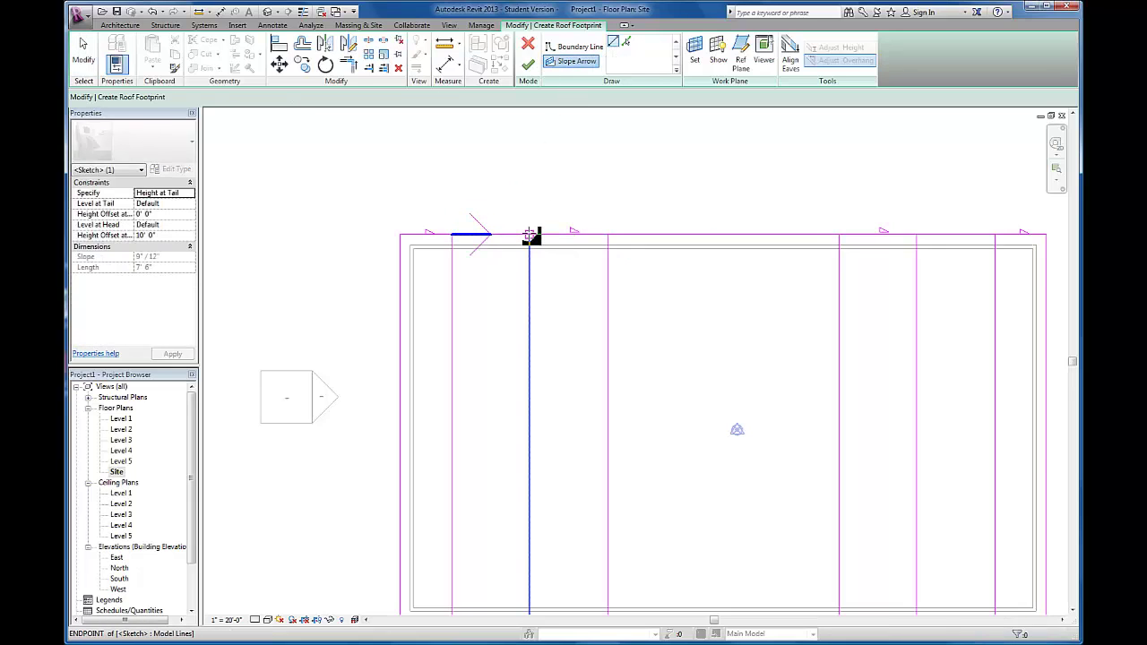
{"action": "key", "text": "Return"}
{"action": "left_click", "coordinate": [529, 235]}
{"action": "left_click", "coordinate": [491, 236]}
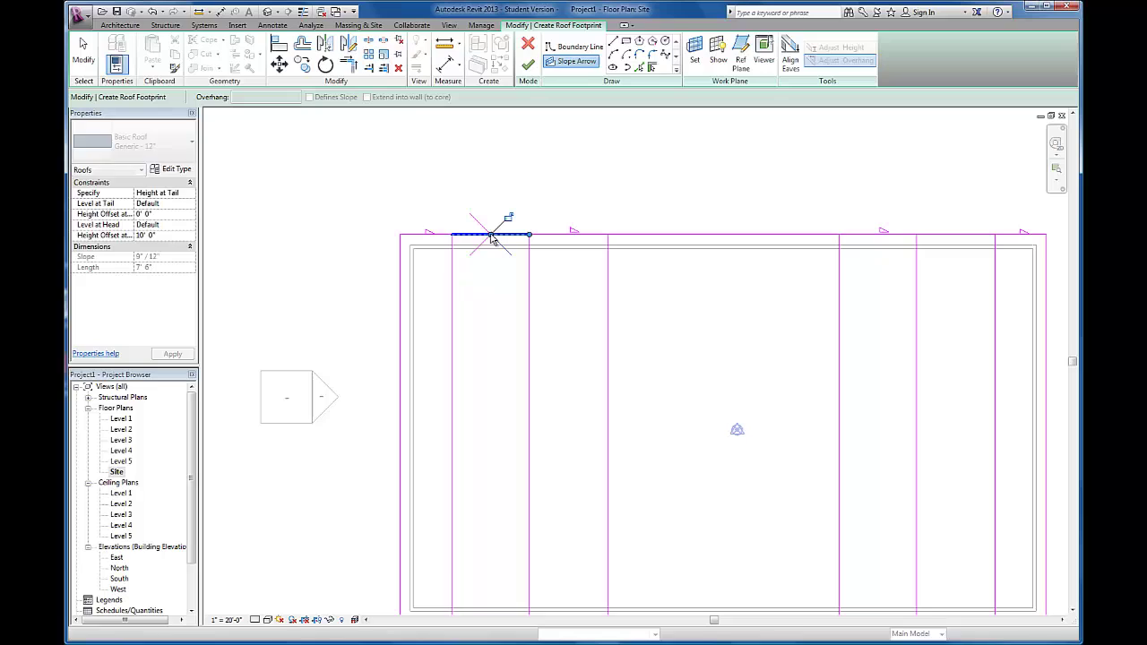
{"action": "key", "text": "Escape"}
{"action": "key", "text": "Escape"}
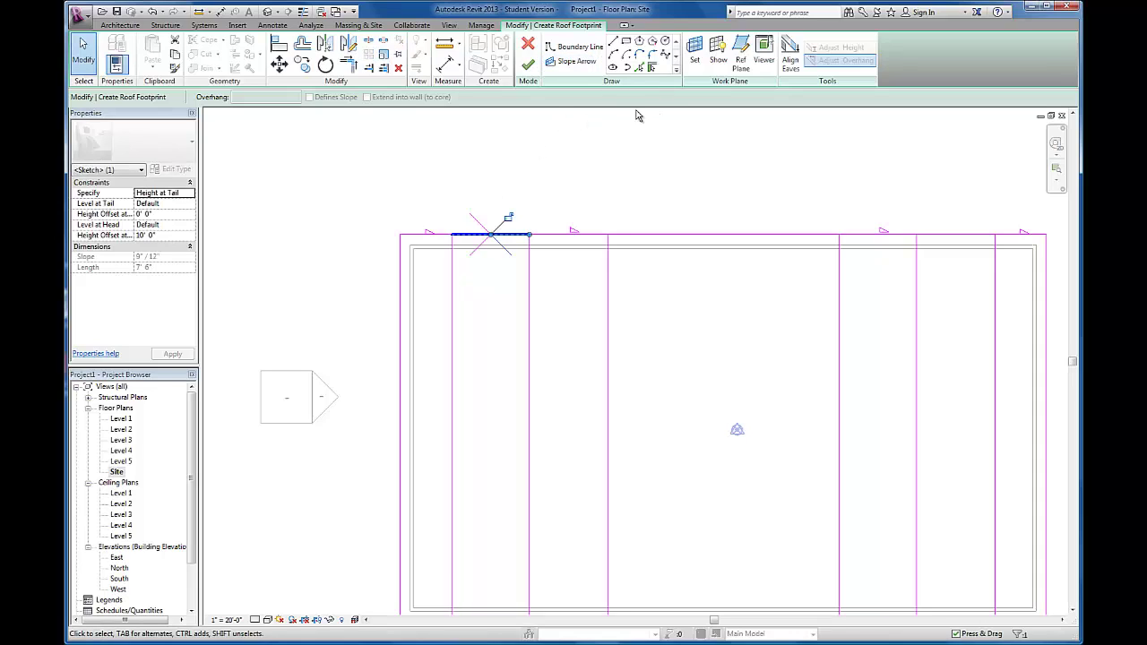
- Draw a slope arrow from the middle top segment's left end to its midpoint
{"action": "left_click", "coordinate": [565, 63]}
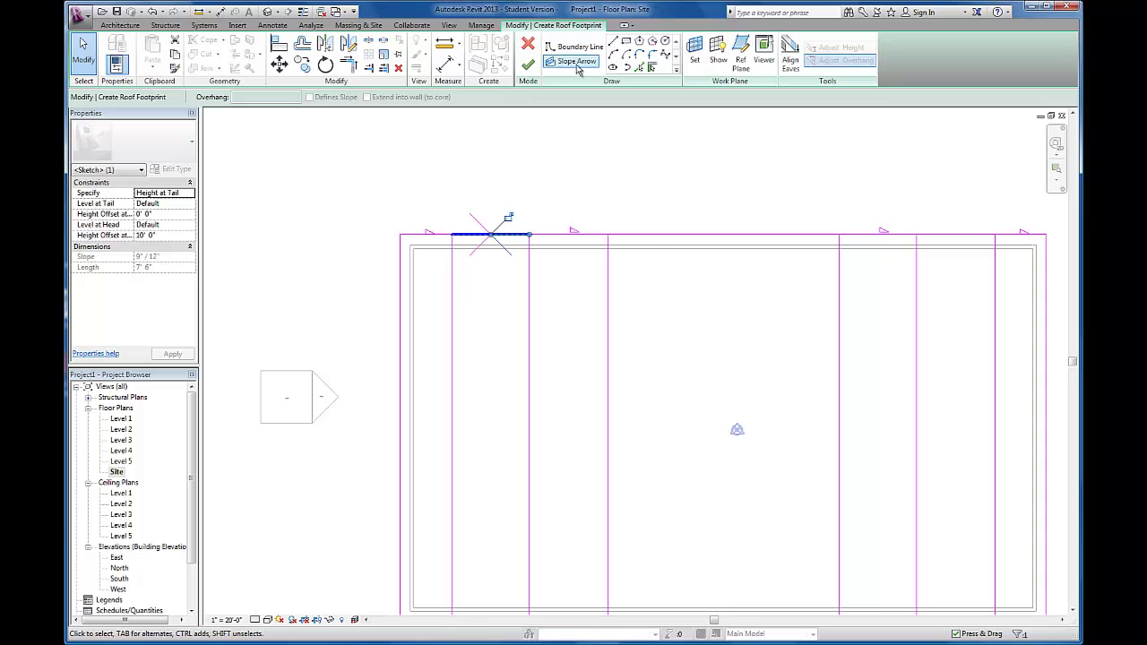
{"action": "left_click", "coordinate": [609, 236]}
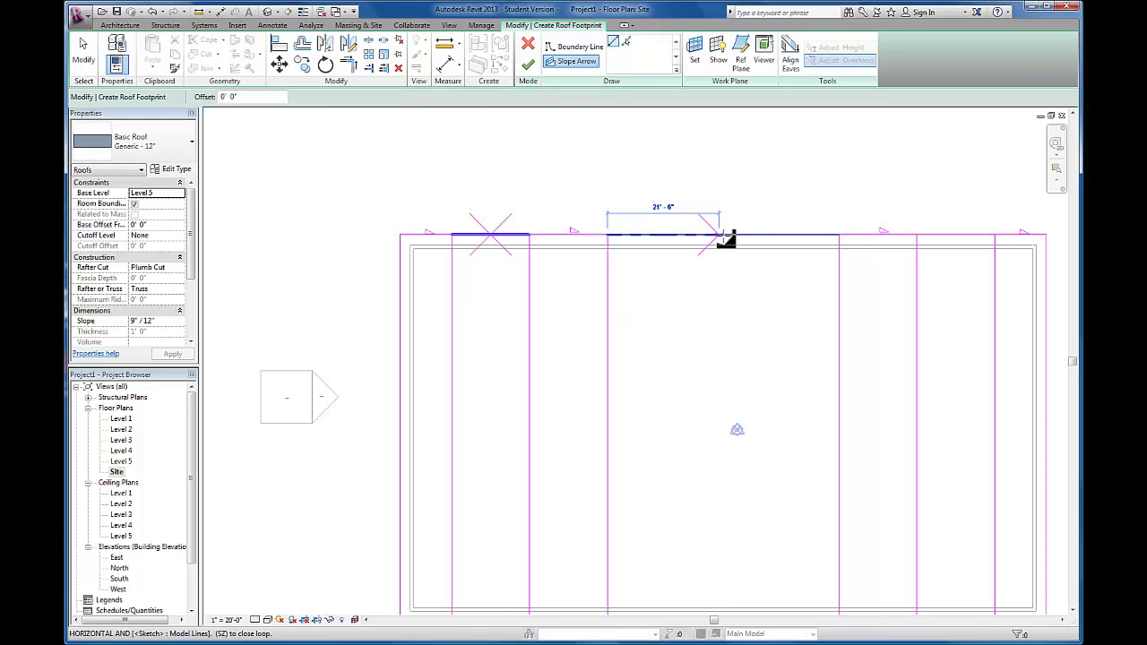
{"action": "left_click", "coordinate": [724, 236]}
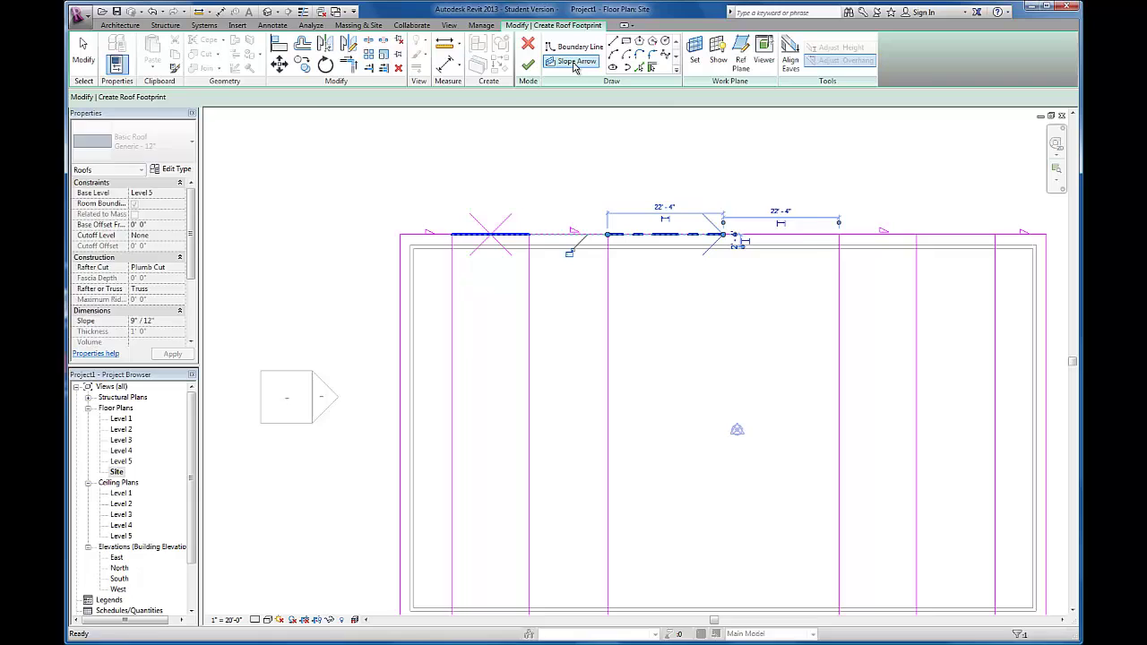
{"action": "key", "text": "Escape"}
{"action": "key", "text": "Escape"}
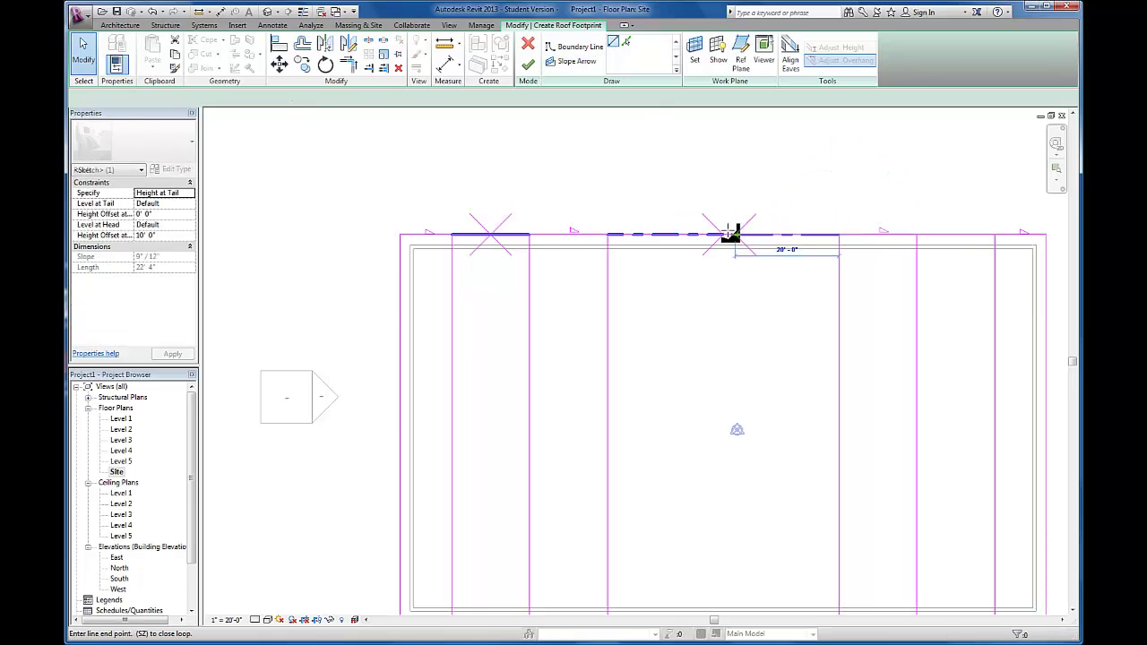
{"action": "key", "text": "Return"}
{"action": "key", "text": "Escape"}
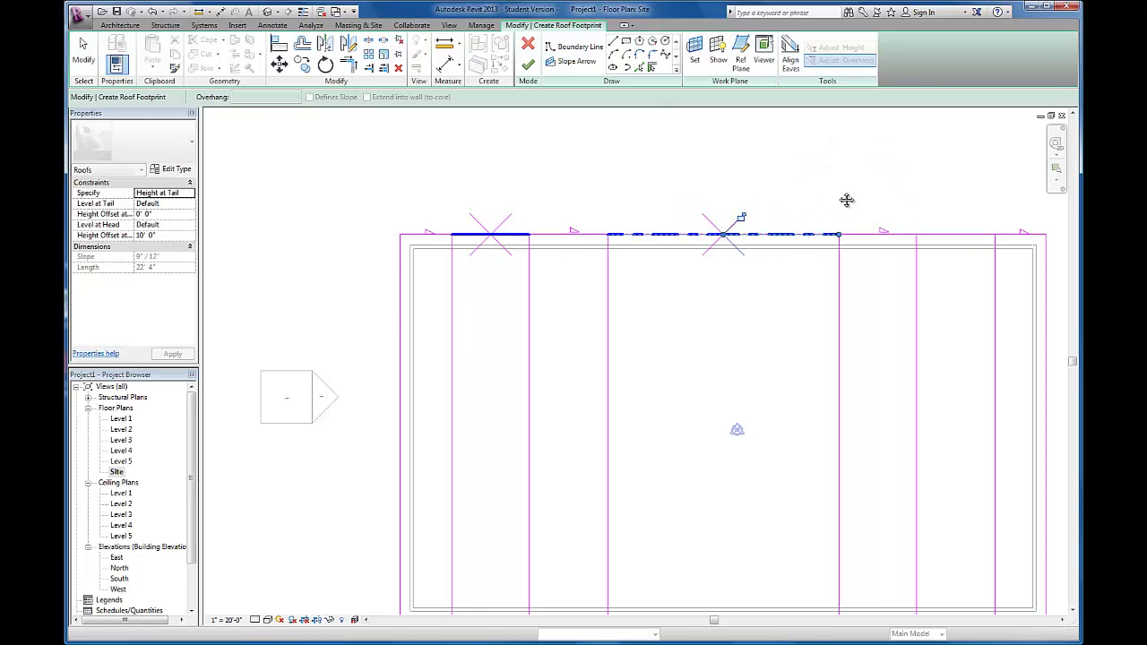
{"action": "middle_click_drag", "start_coordinate": [845, 197], "coordinate": [573, 197]}
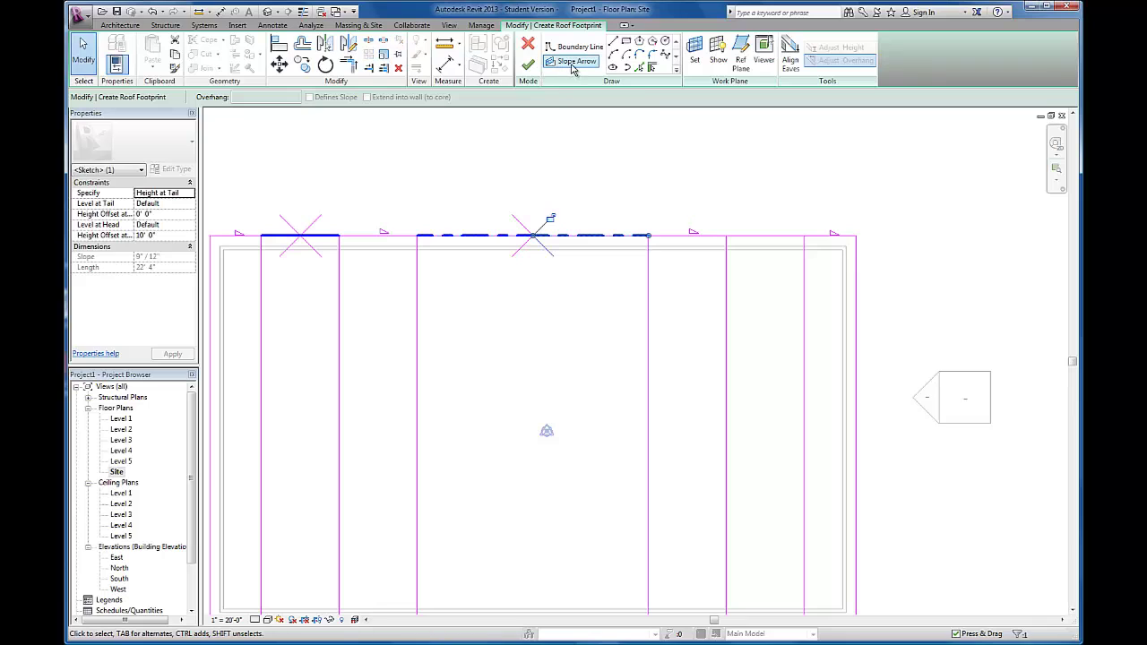
- Draw a slope arrow to the right top segment's midpoint and start its second arrow
{"action": "left_click", "coordinate": [575, 61]}
{"action": "left_click", "coordinate": [726, 236]}
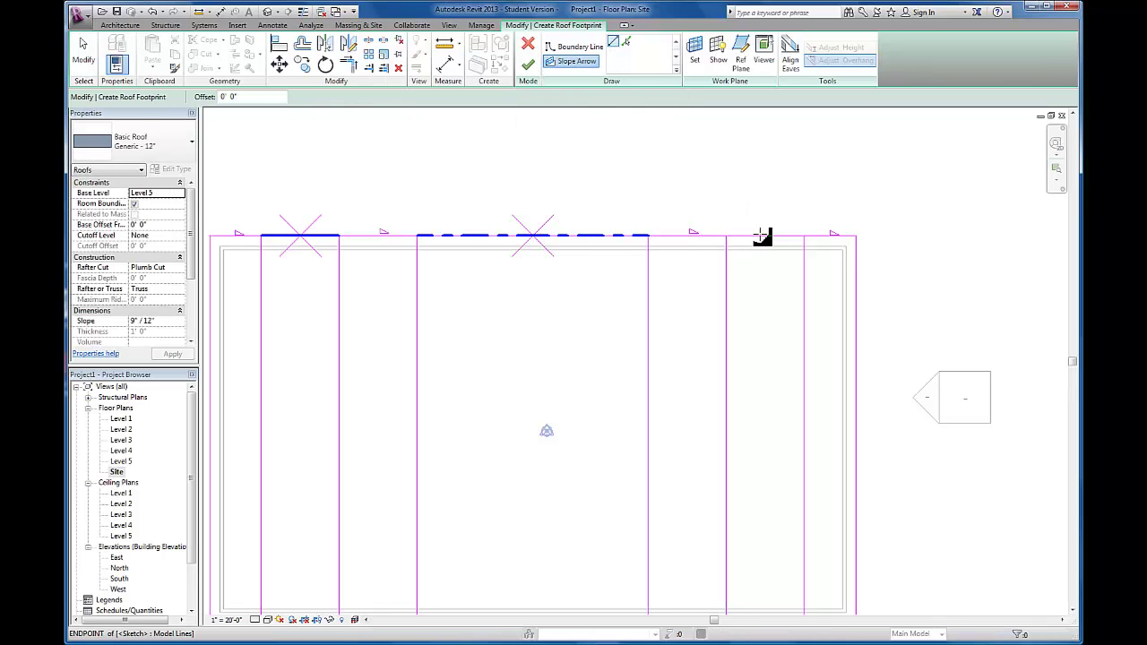
{"action": "left_click", "coordinate": [765, 235]}
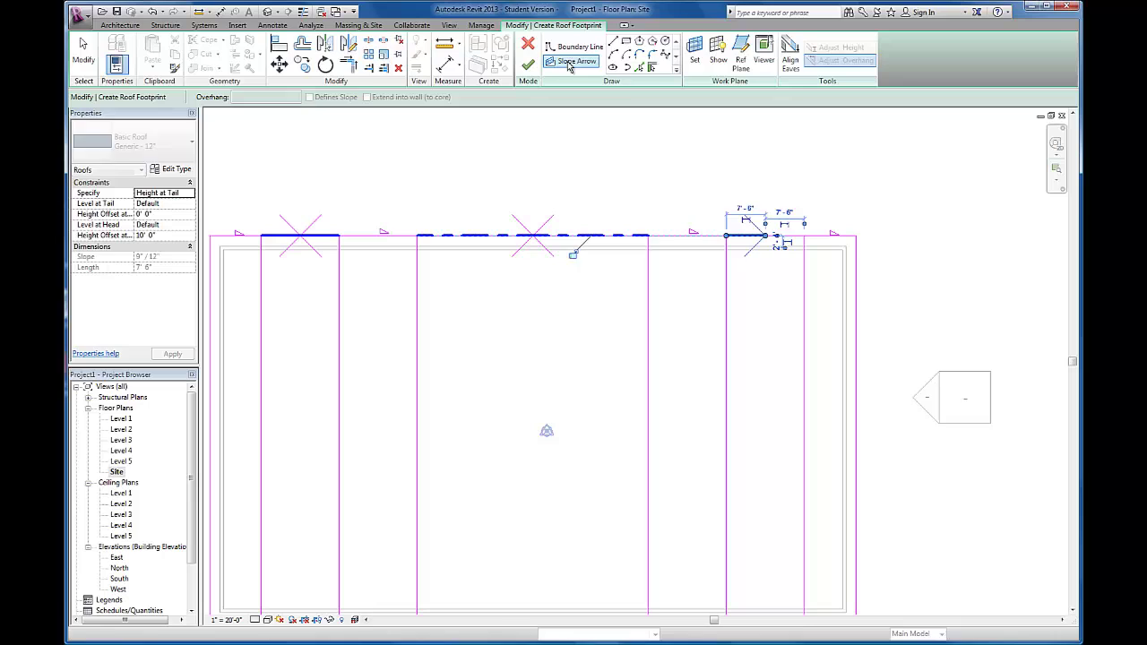
{"action": "key", "text": "Escape"}
{"action": "key", "text": "Return"}
{"action": "left_click", "coordinate": [804, 235]}
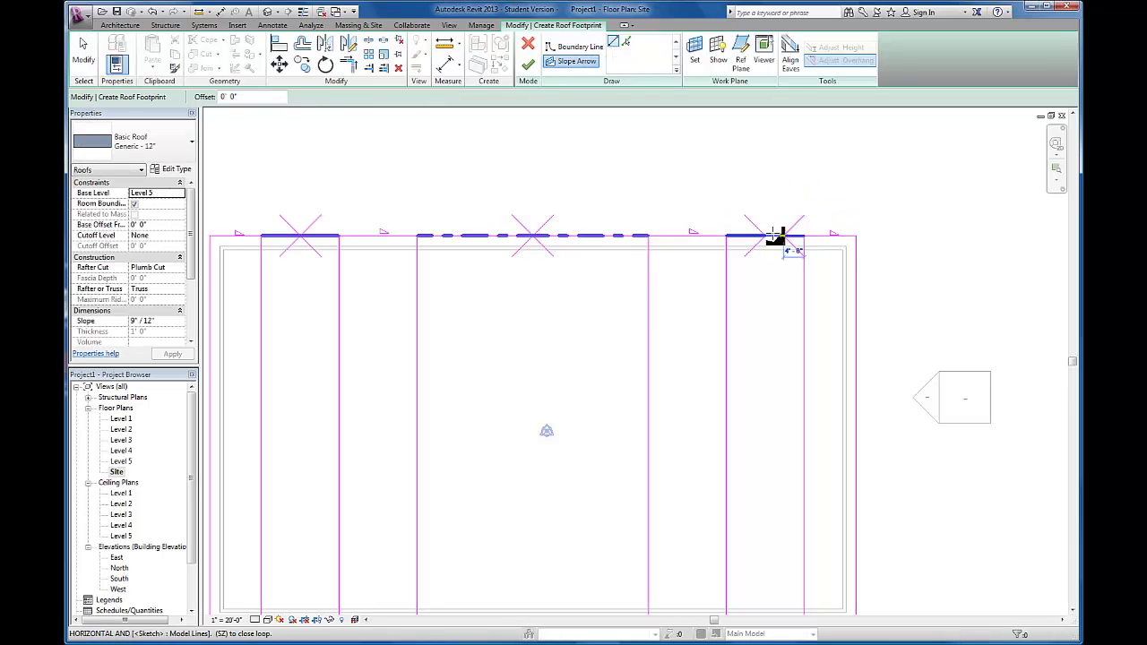
- Complete the top-right arrow and add a slope arrow on the bottom-left segment
{"action": "left_click", "coordinate": [807, 223]}
{"action": "scroll", "coordinate": [806, 224], "scroll_direction": "down", "scroll_amount": 3}
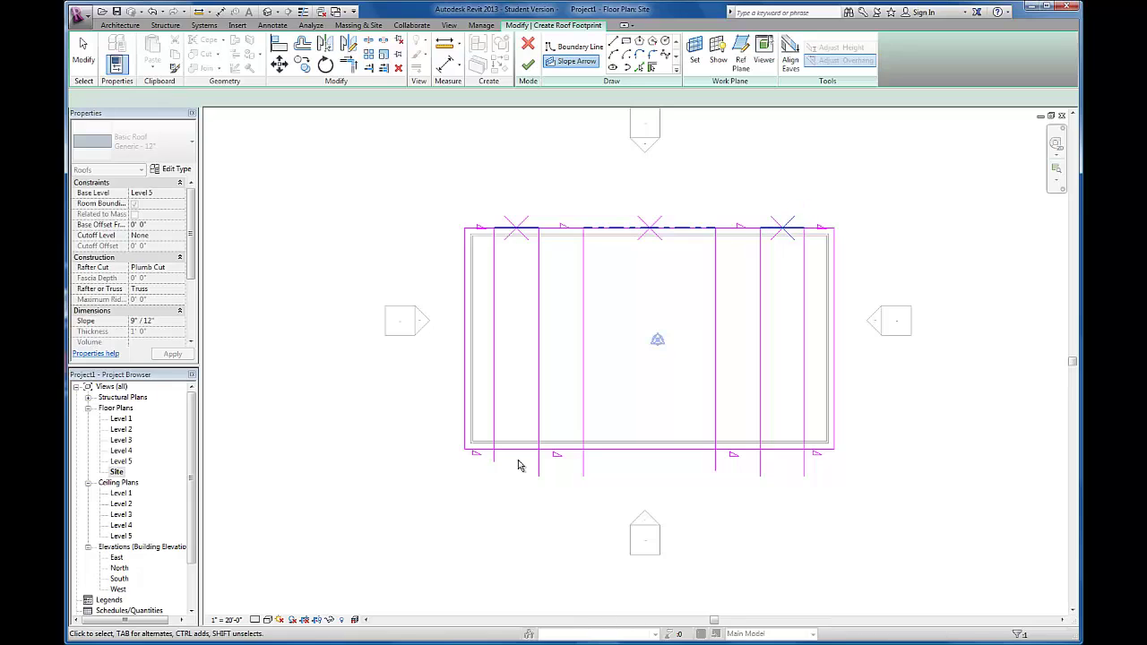
{"action": "key", "text": "Escape"}
{"action": "left_click", "coordinate": [559, 63]}
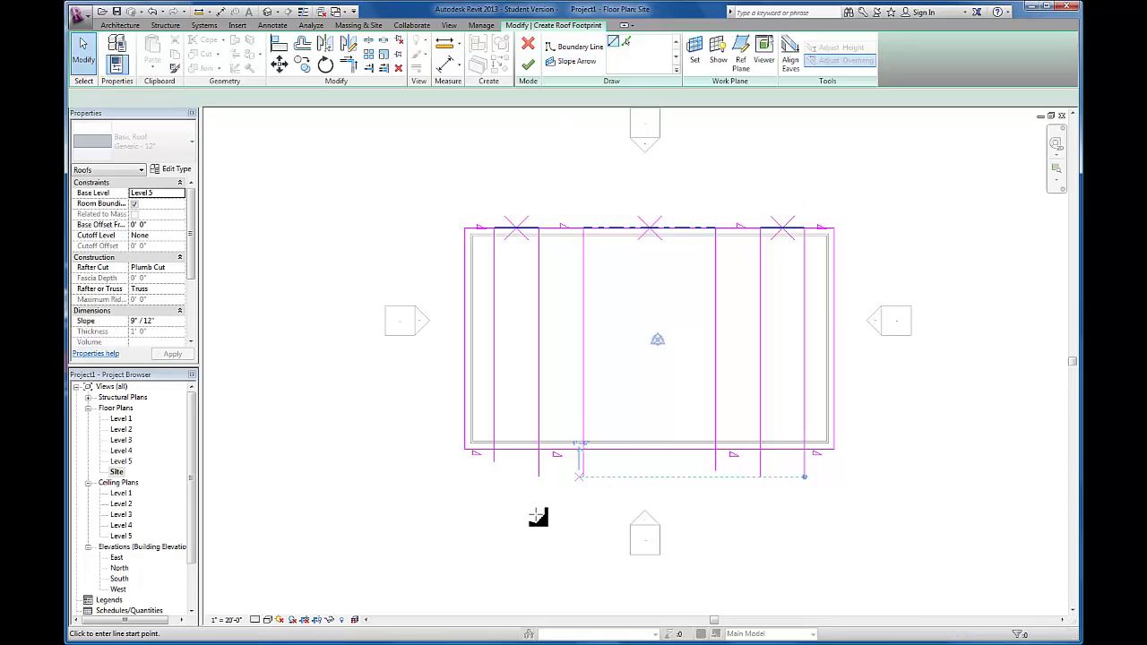
{"action": "left_click", "coordinate": [495, 451]}
{"action": "left_click", "coordinate": [508, 456]}
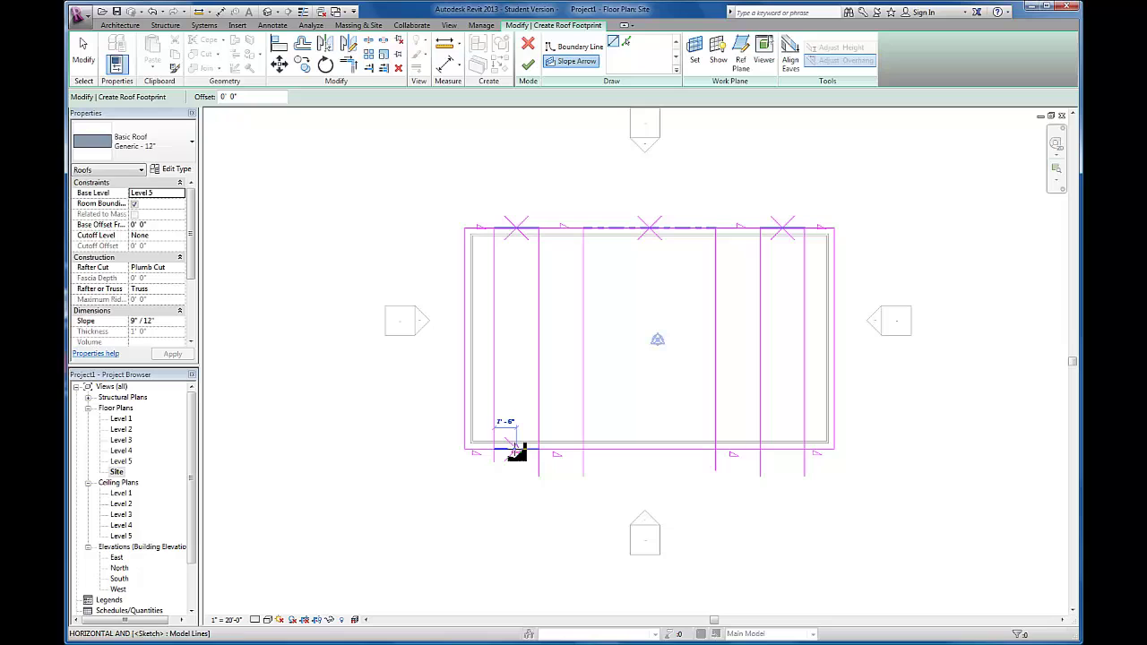
{"action": "key", "text": "Escape"}
{"action": "left_click", "coordinate": [515, 448]}
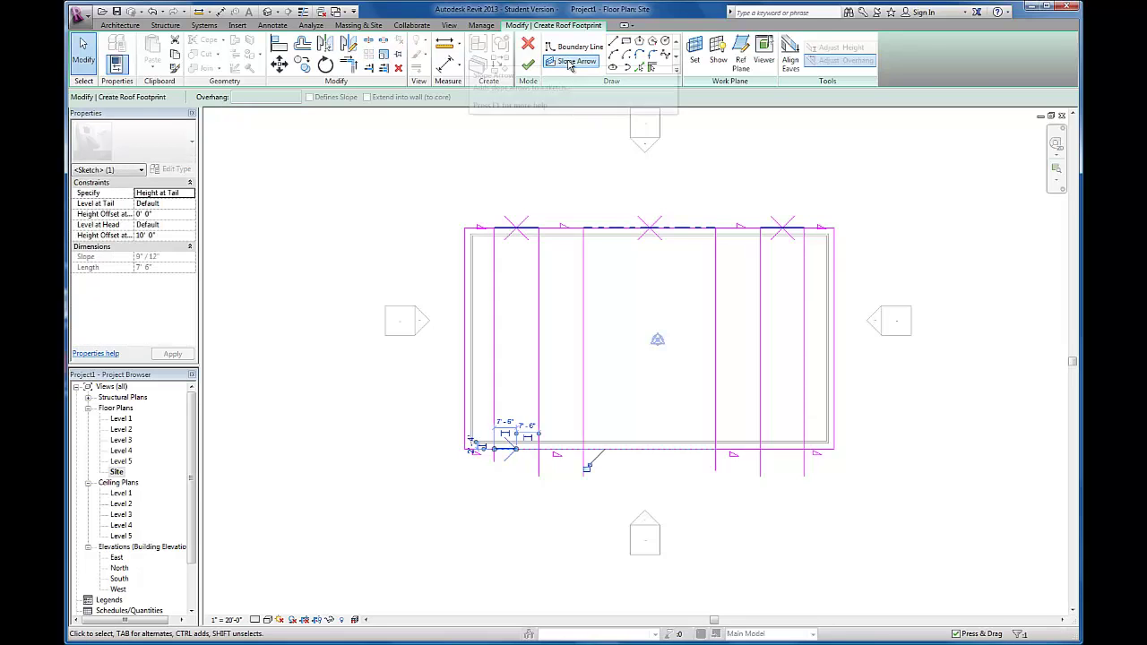
{"action": "key", "text": "Return"}
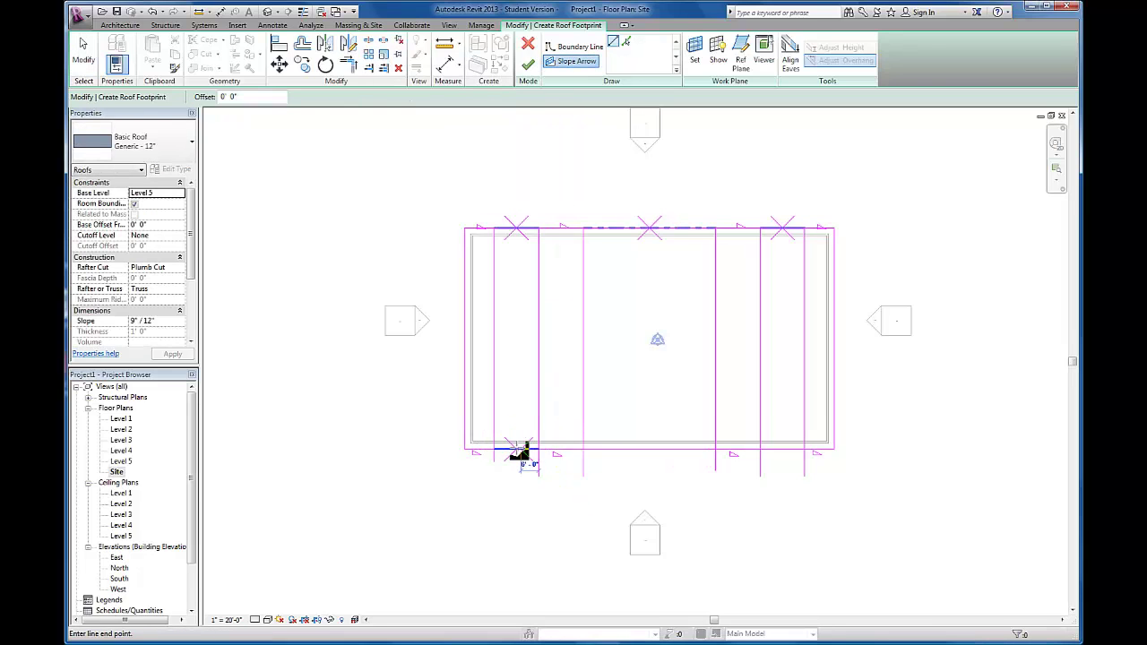
{"action": "key", "text": "Escape"}
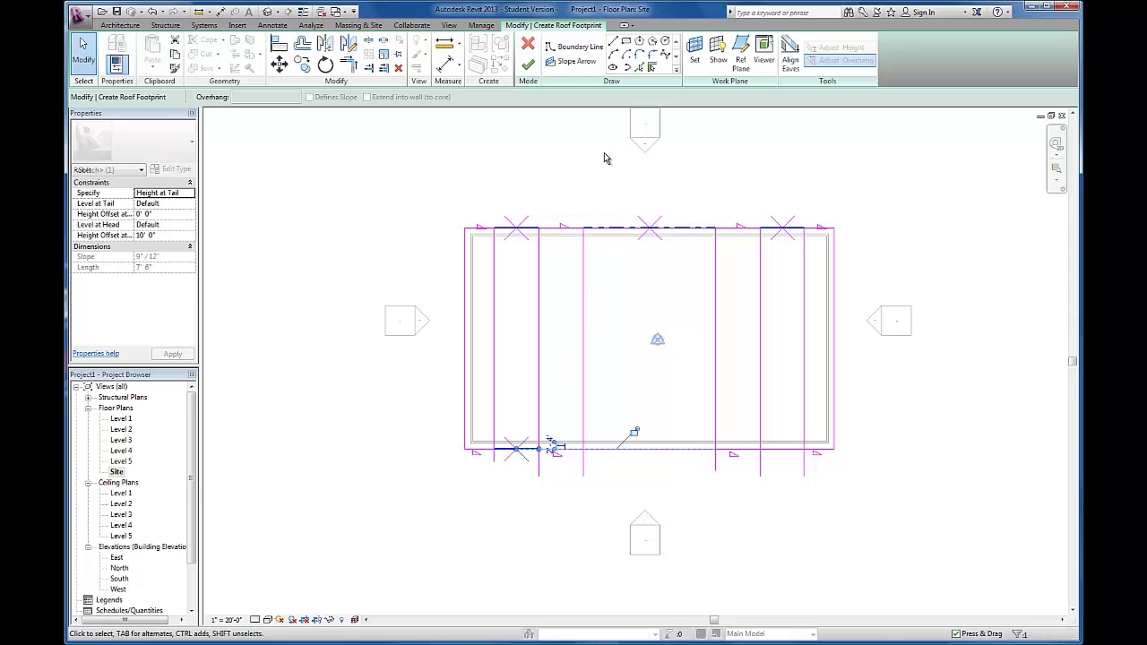
- Draw a pair of slope arrows meeting at the bottom middle segment's midpoint
{"action": "left_click", "coordinate": [574, 63]}
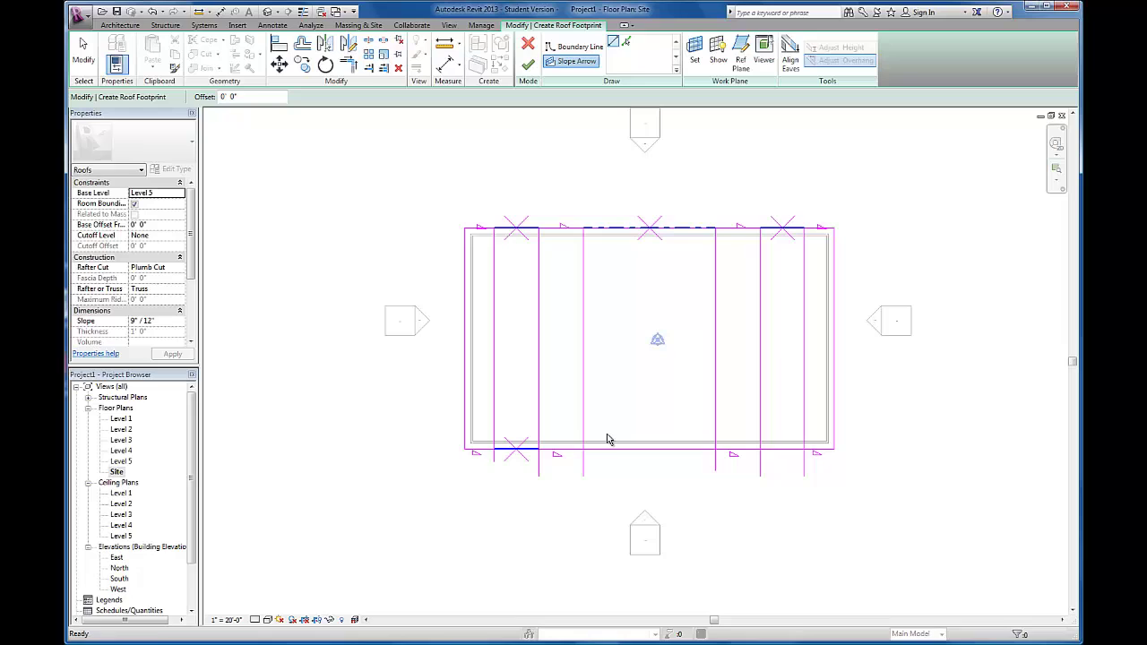
{"action": "left_click", "coordinate": [584, 448]}
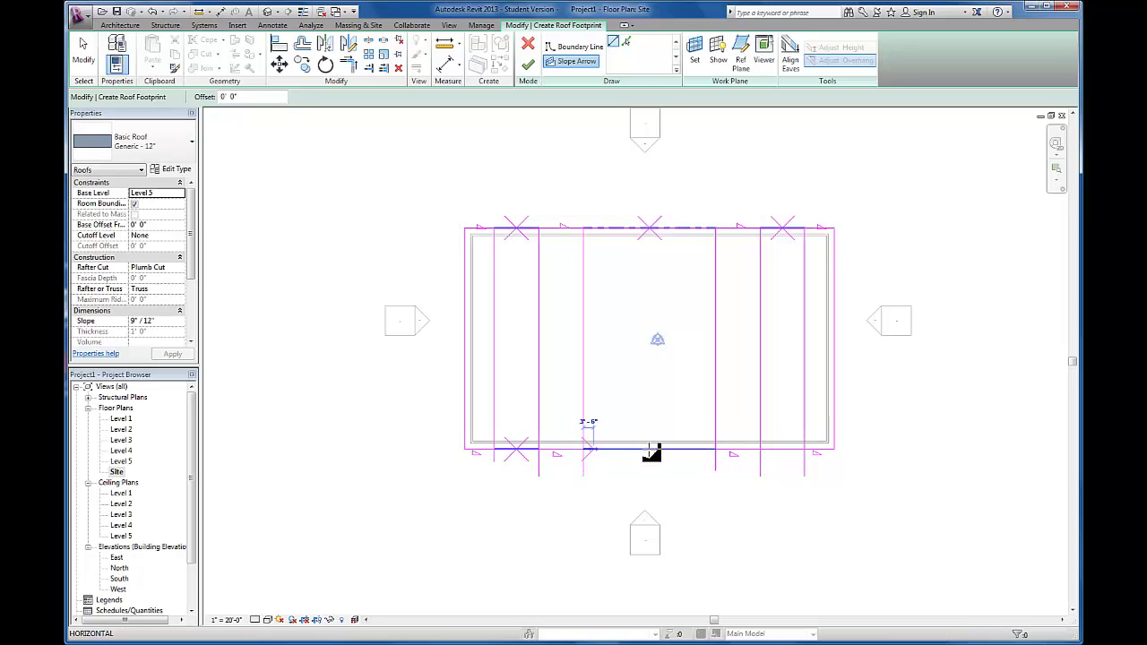
{"action": "left_click", "coordinate": [651, 449]}
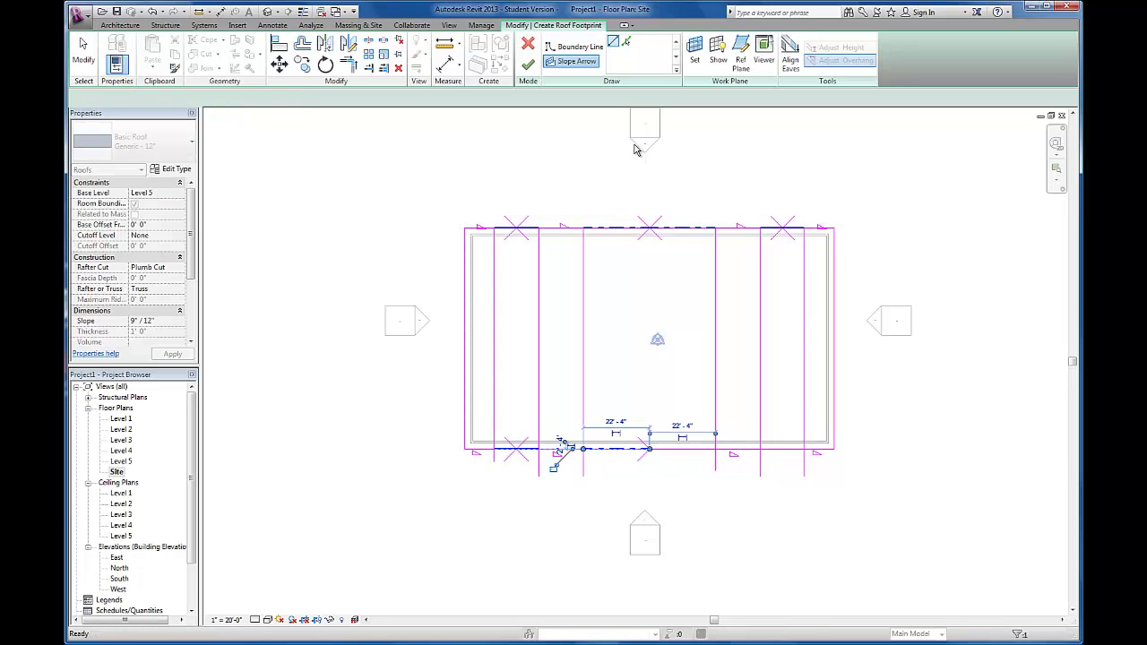
{"action": "left_click", "coordinate": [570, 61]}
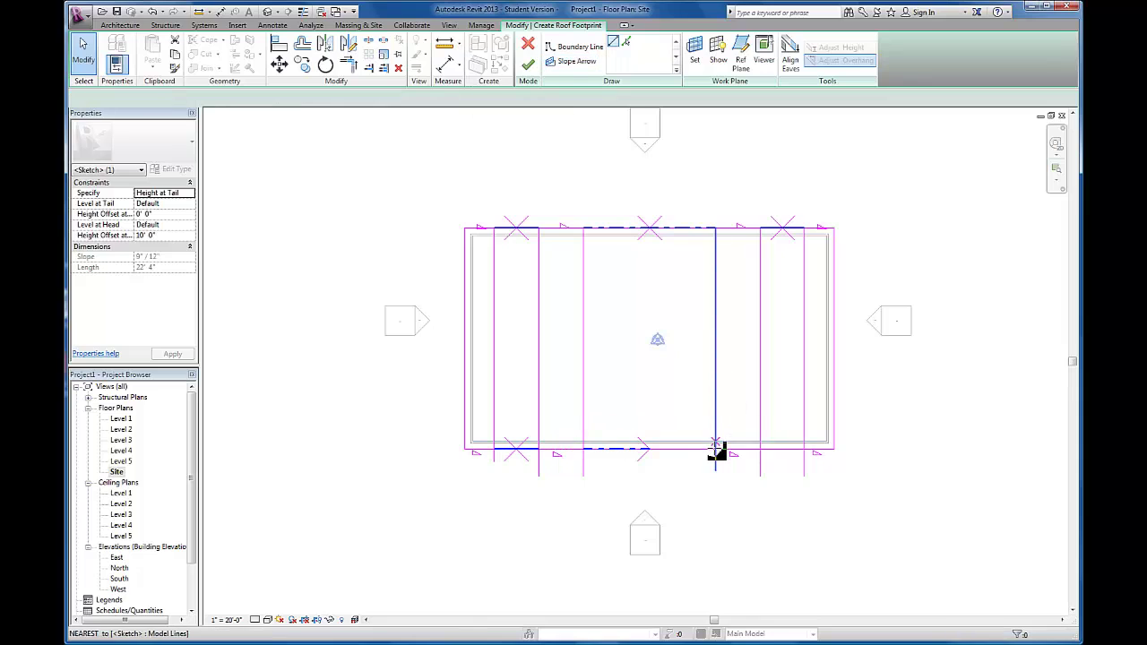
{"action": "left_click", "coordinate": [647, 453]}
{"action": "key", "text": "Escape"}
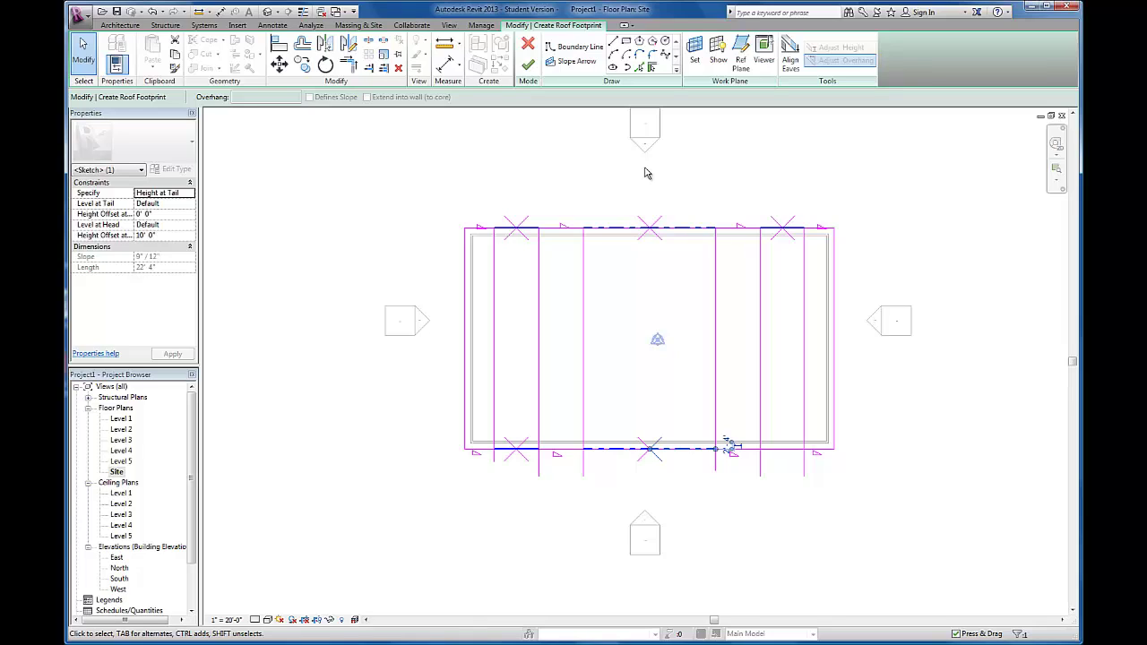
- Add the slope arrow on the bottom-right edge segment and deselect it
{"action": "left_click", "coordinate": [571, 61]}
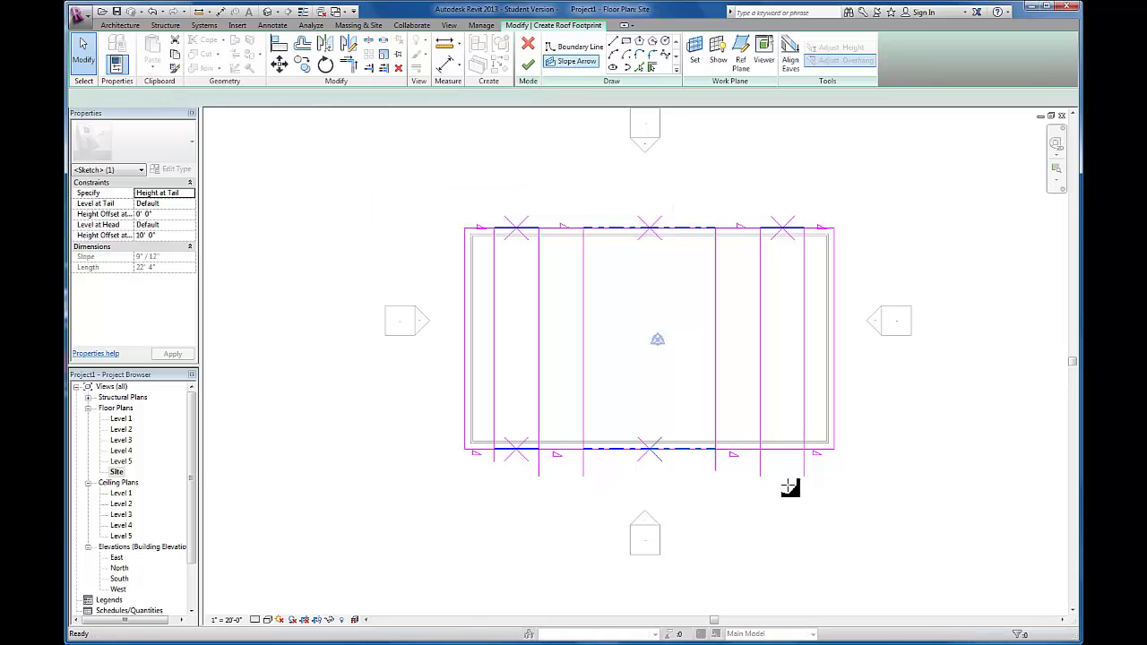
{"action": "left_click", "coordinate": [763, 455]}
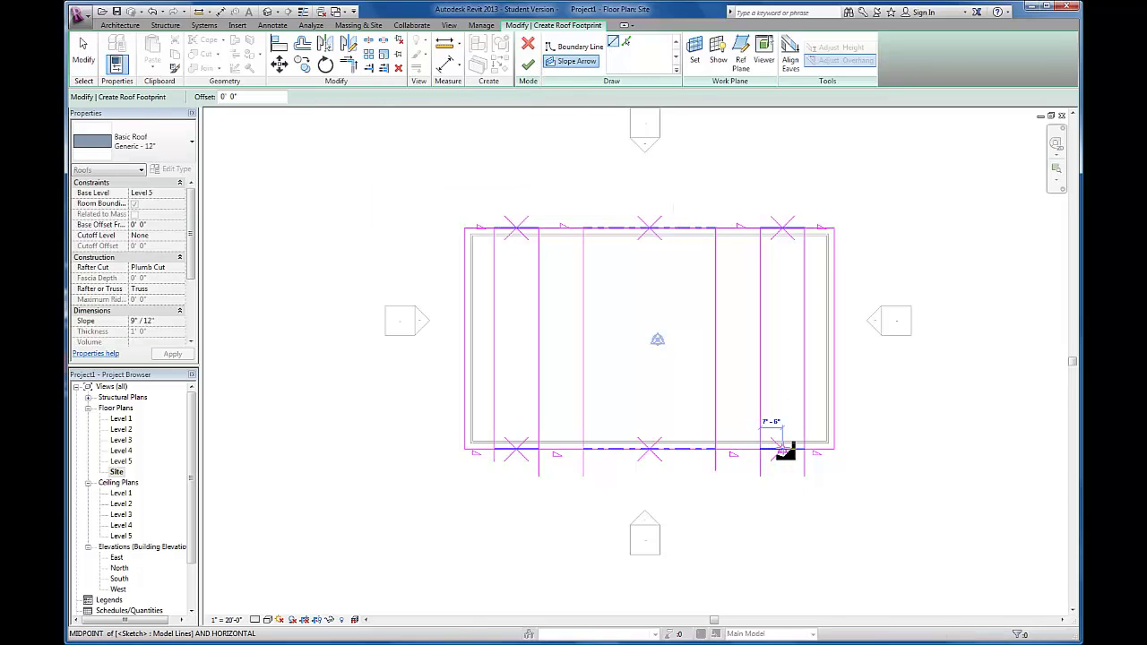
{"action": "left_click", "coordinate": [575, 63]}
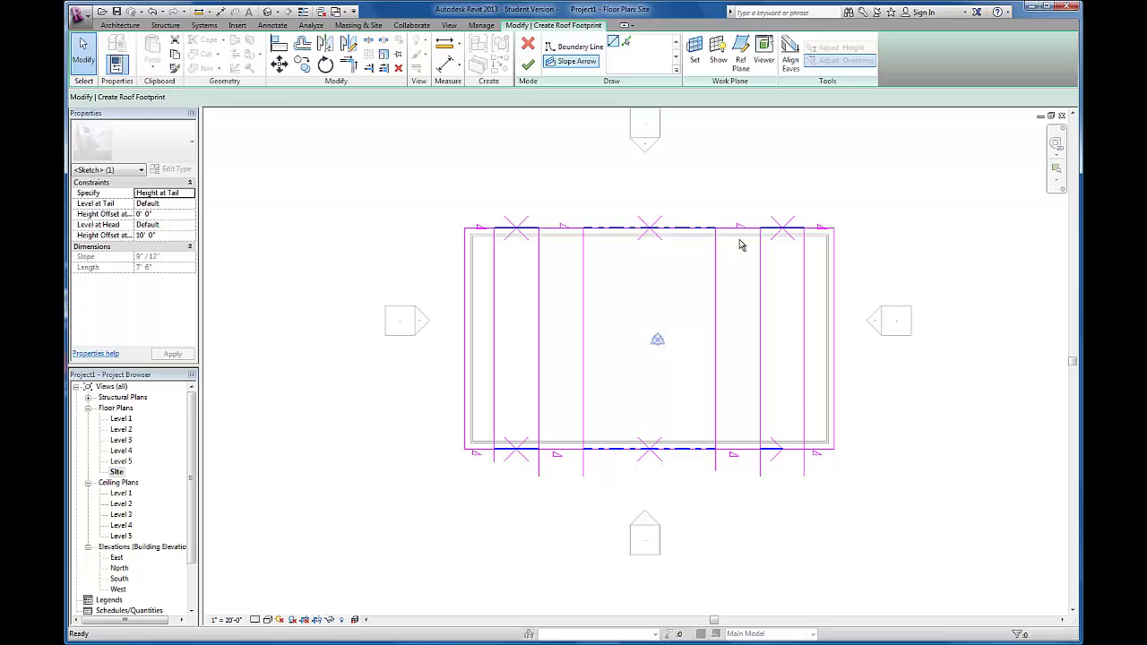
{"action": "left_click", "coordinate": [800, 448]}
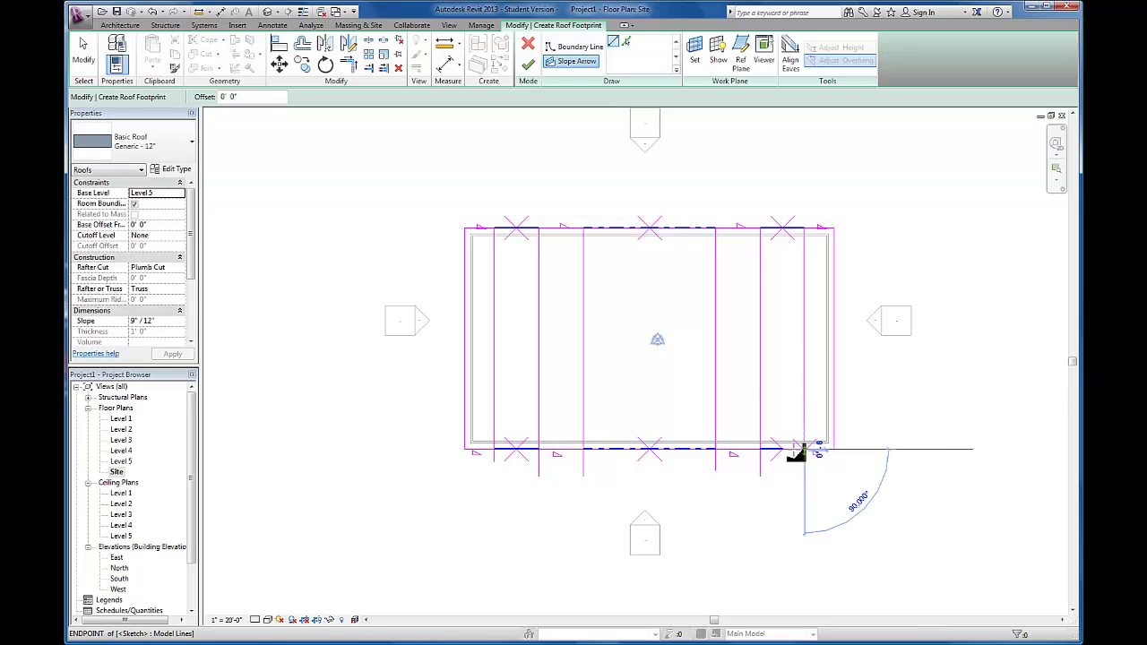
{"action": "left_click", "coordinate": [784, 458]}
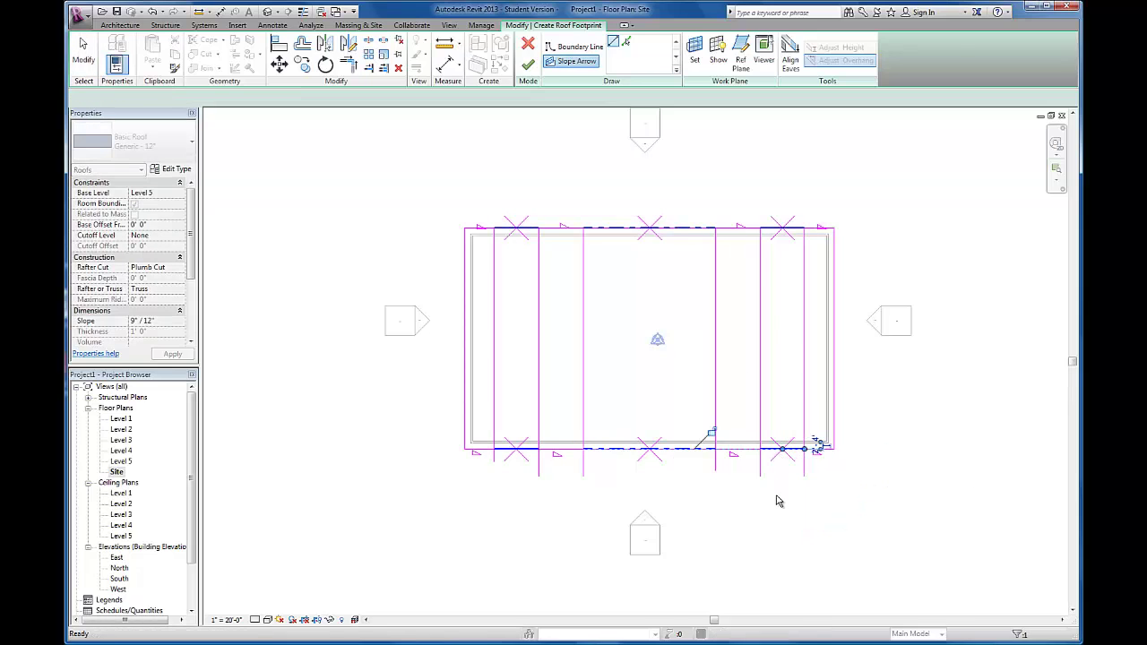
{"action": "left_click", "coordinate": [777, 499]}
{"action": "scroll", "coordinate": [776, 442], "scroll_direction": "up", "scroll_amount": 3}
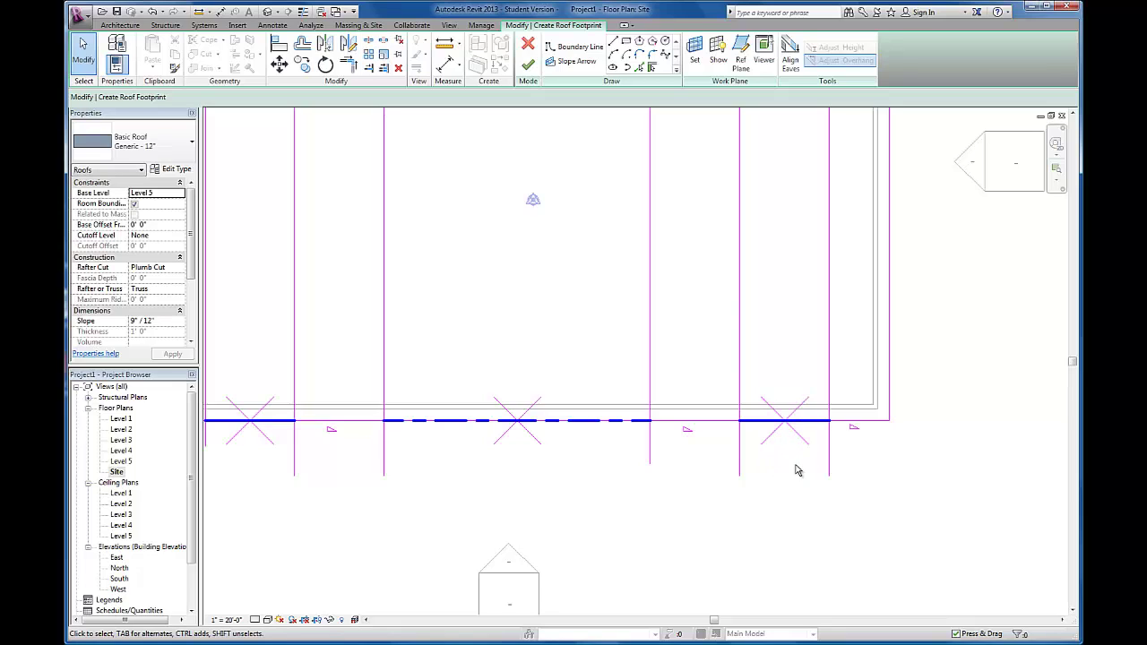
- Window-select and delete the six interior vertical sketch lines, then reframe the footprint
{"action": "scroll", "coordinate": [670, 349], "scroll_direction": "down", "scroll_amount": 2}
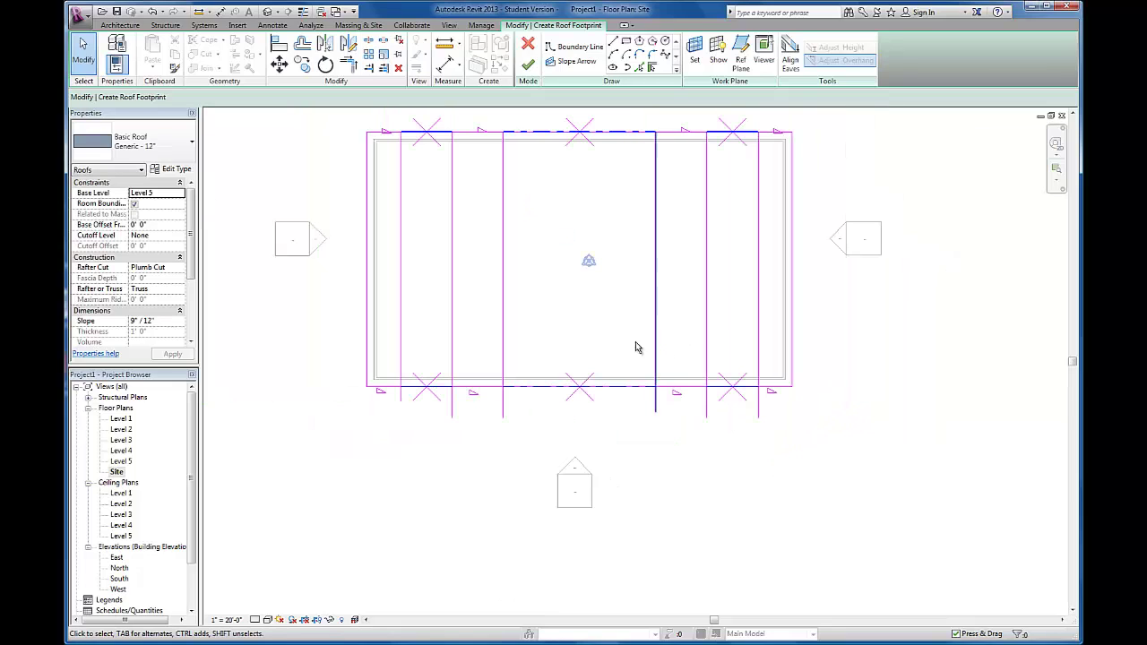
{"action": "left_click", "coordinate": [756, 328]}
{"action": "left_click_drag", "start_coordinate": [769, 328], "coordinate": [392, 311]}
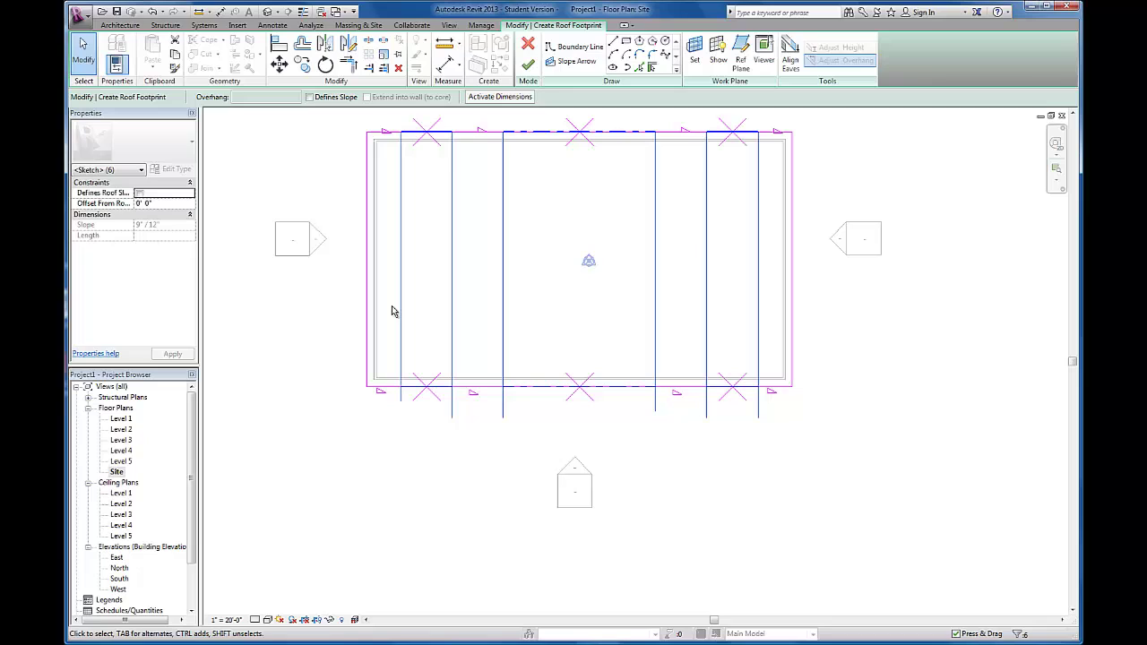
{"action": "key", "text": "Delete"}
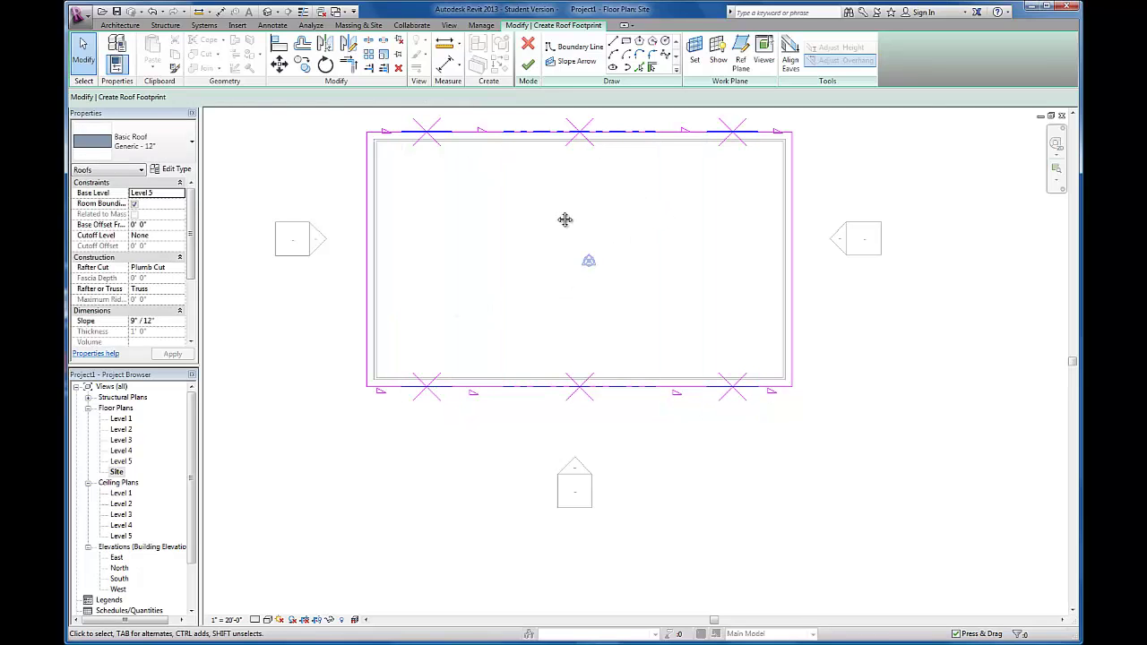
{"action": "middle_click_drag", "start_coordinate": [566, 218], "coordinate": [564, 298]}
{"action": "scroll", "coordinate": [450, 209], "scroll_direction": "up", "scroll_amount": 2}
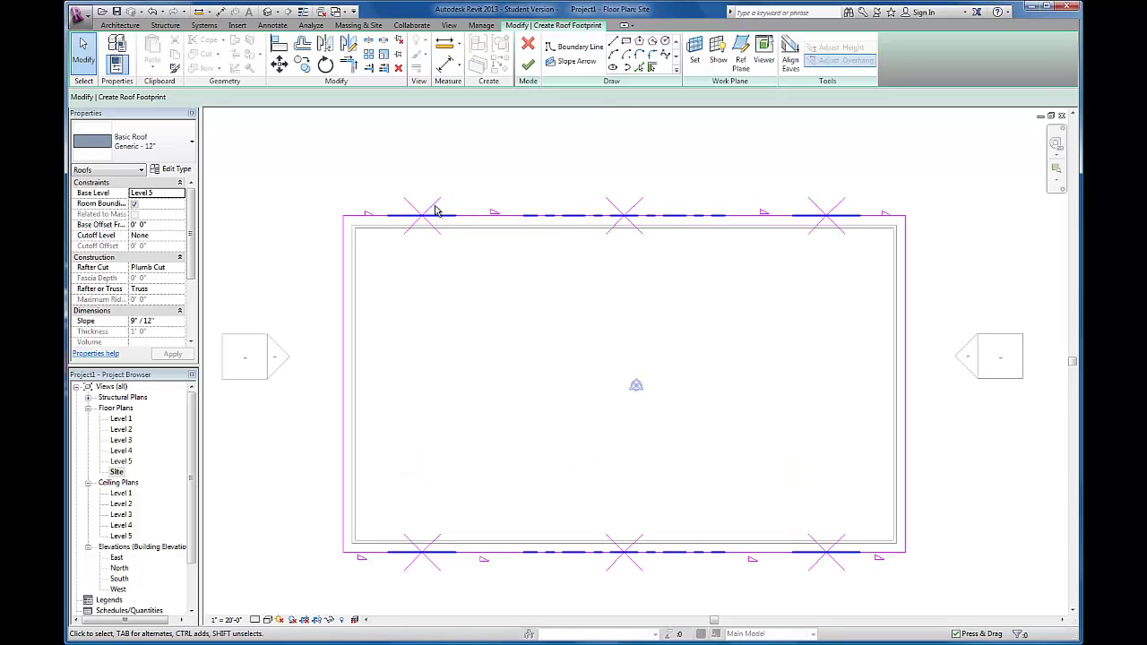
- Change the top-left slope arrow's Specify property to Slope (9"/12") and deselect it
{"action": "left_click_drag", "start_coordinate": [446, 207], "coordinate": [398, 197]}
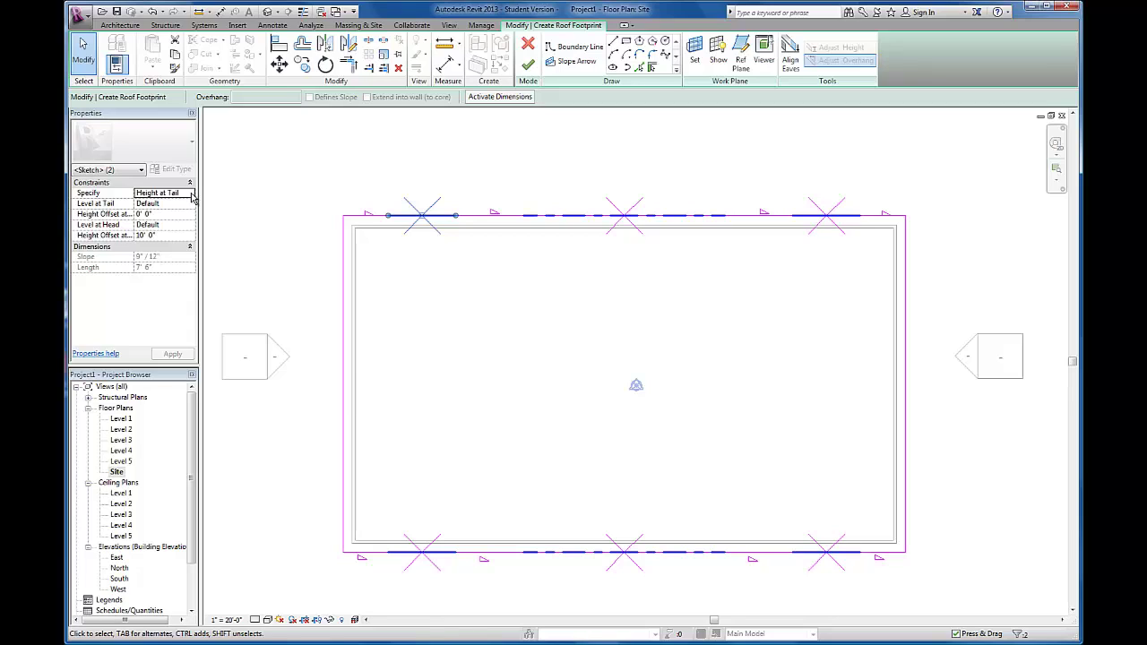
{"action": "left_click", "coordinate": [191, 195]}
{"action": "left_click", "coordinate": [190, 193]}
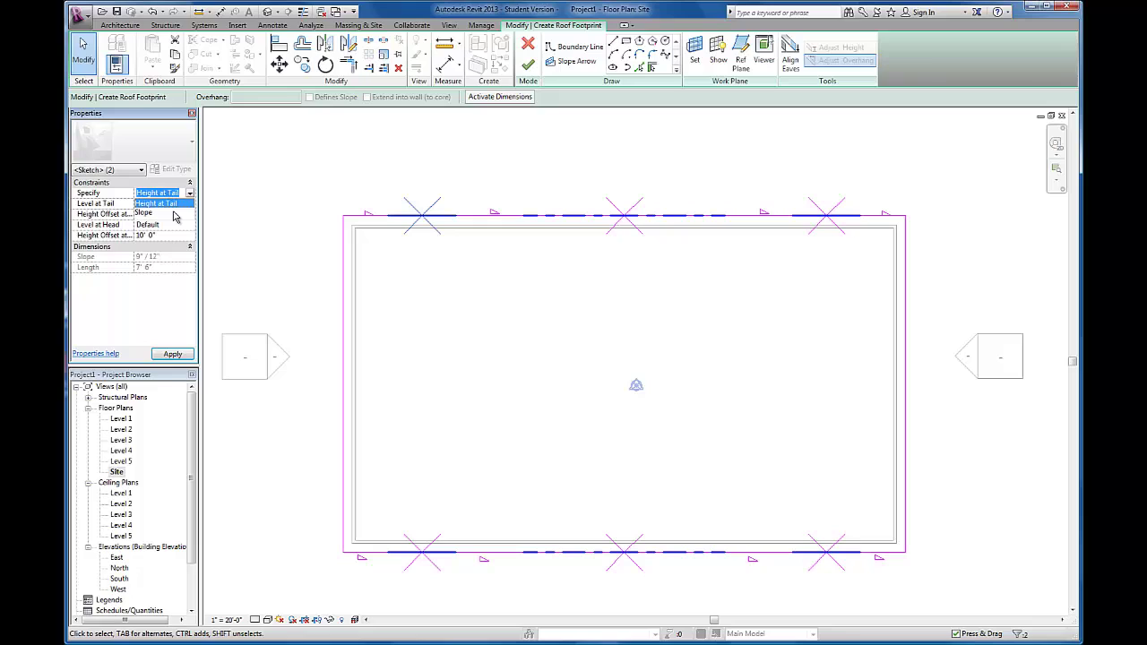
{"action": "left_click", "coordinate": [168, 215]}
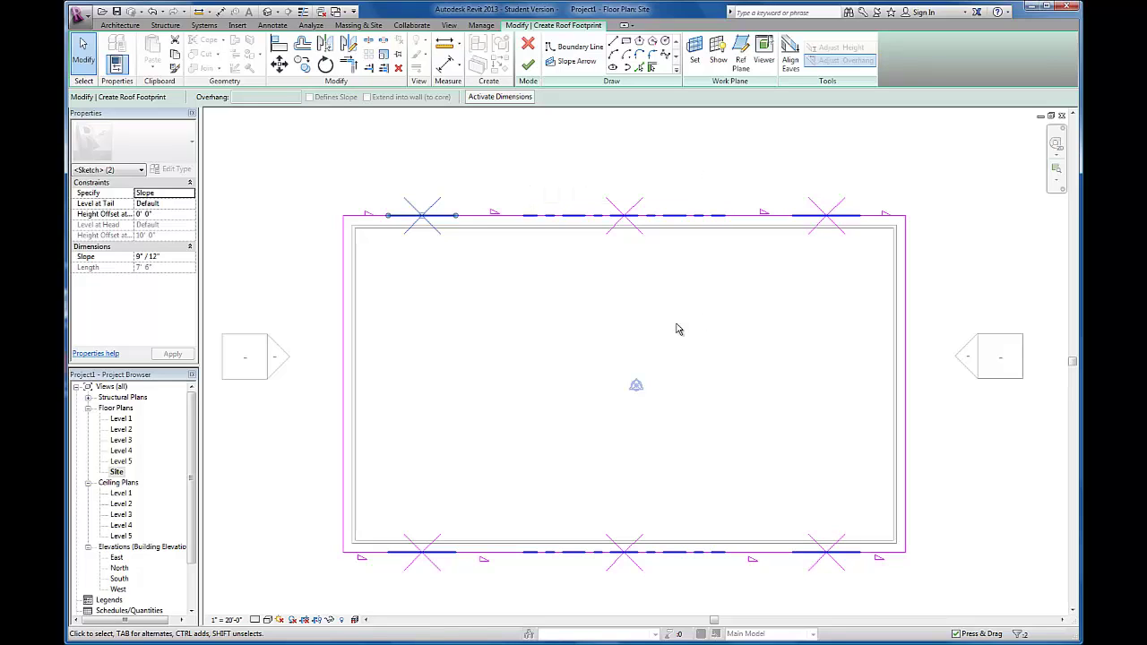
{"action": "left_click", "coordinate": [603, 133]}
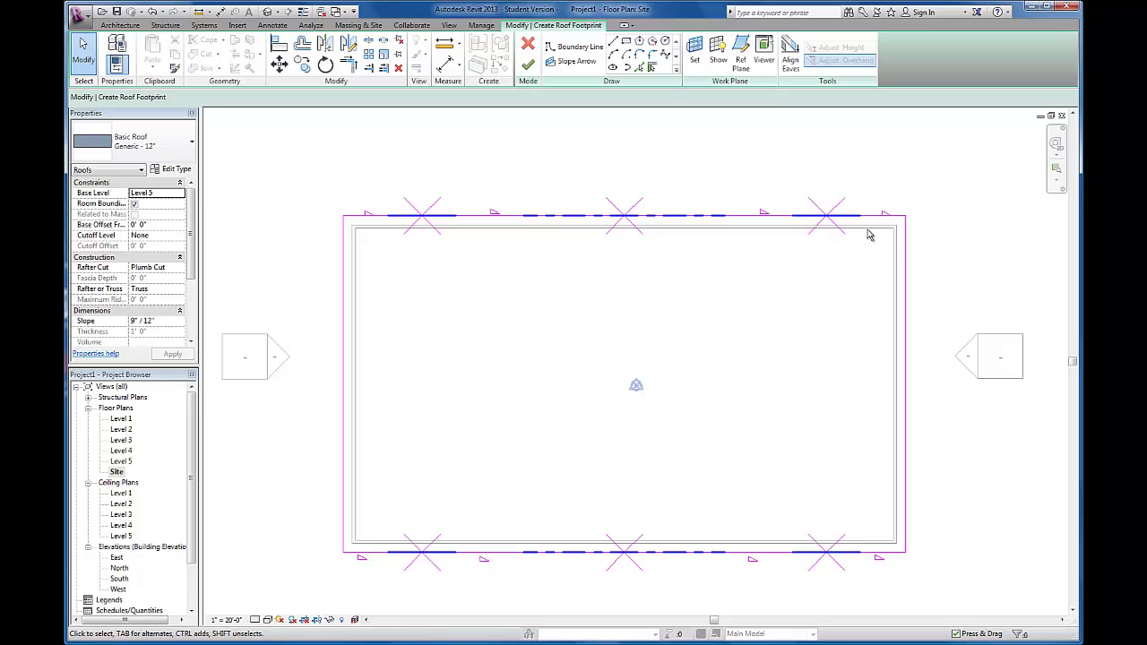
- Finish the roof sketch and zoom out in the Default 3D View
{"action": "left_click", "coordinate": [528, 65]}
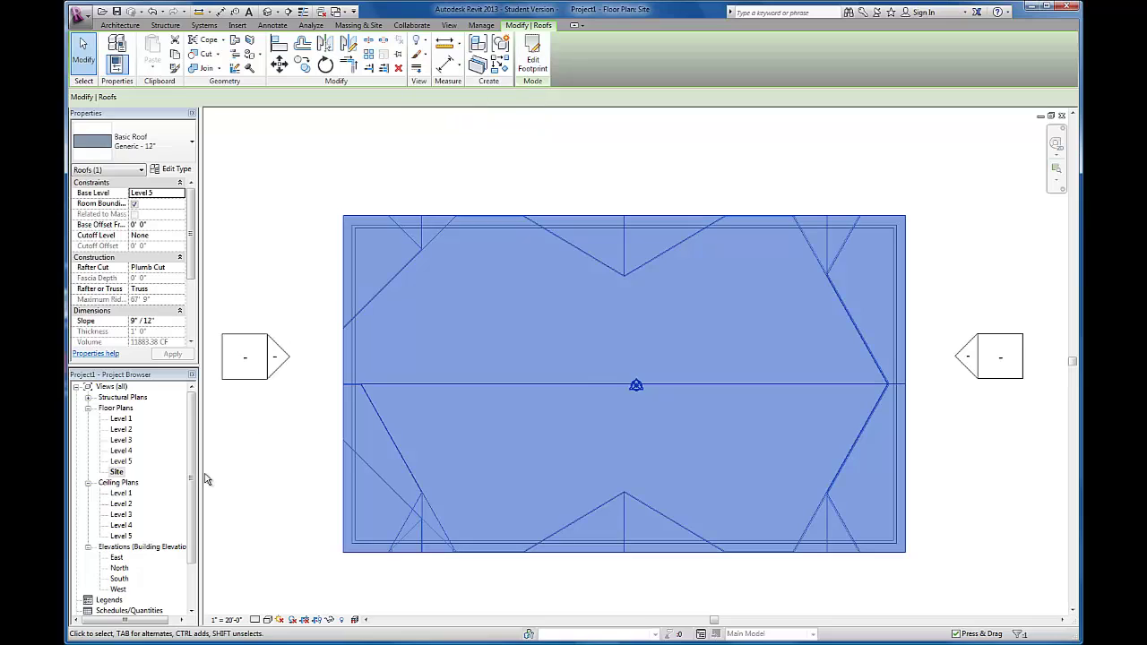
{"action": "left_click", "coordinate": [277, 12]}
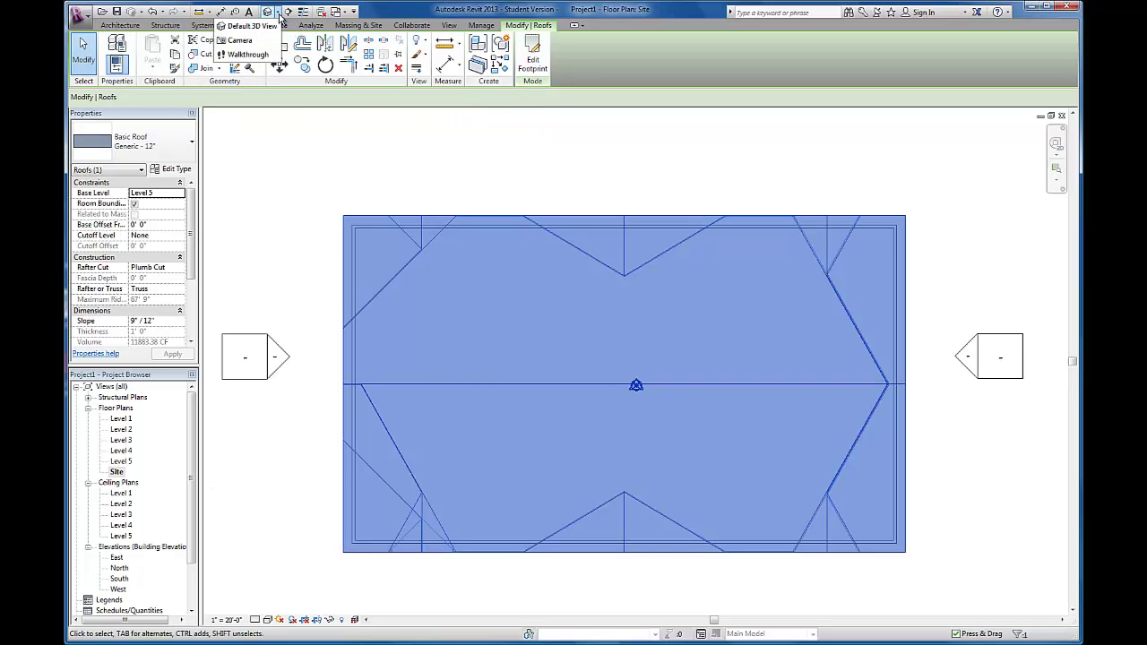
{"action": "left_click", "coordinate": [267, 29]}
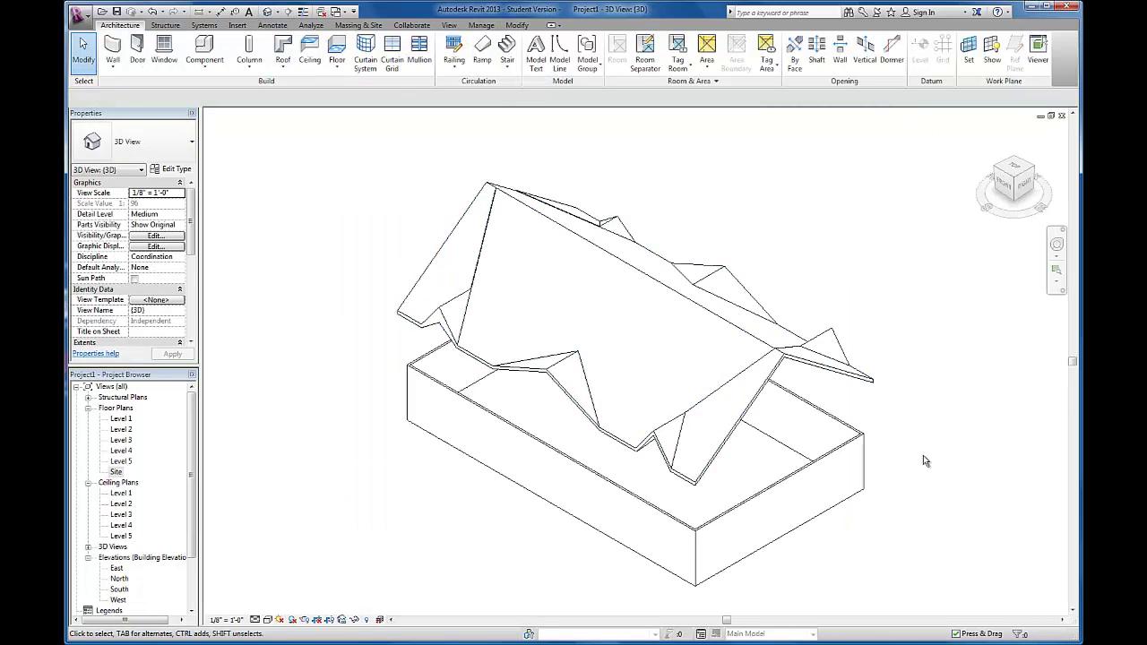
{"action": "scroll", "coordinate": [825, 493], "scroll_direction": "down", "scroll_amount": 2}
{"action": "scroll", "coordinate": [864, 421], "scroll_direction": "down", "scroll_amount": 2}
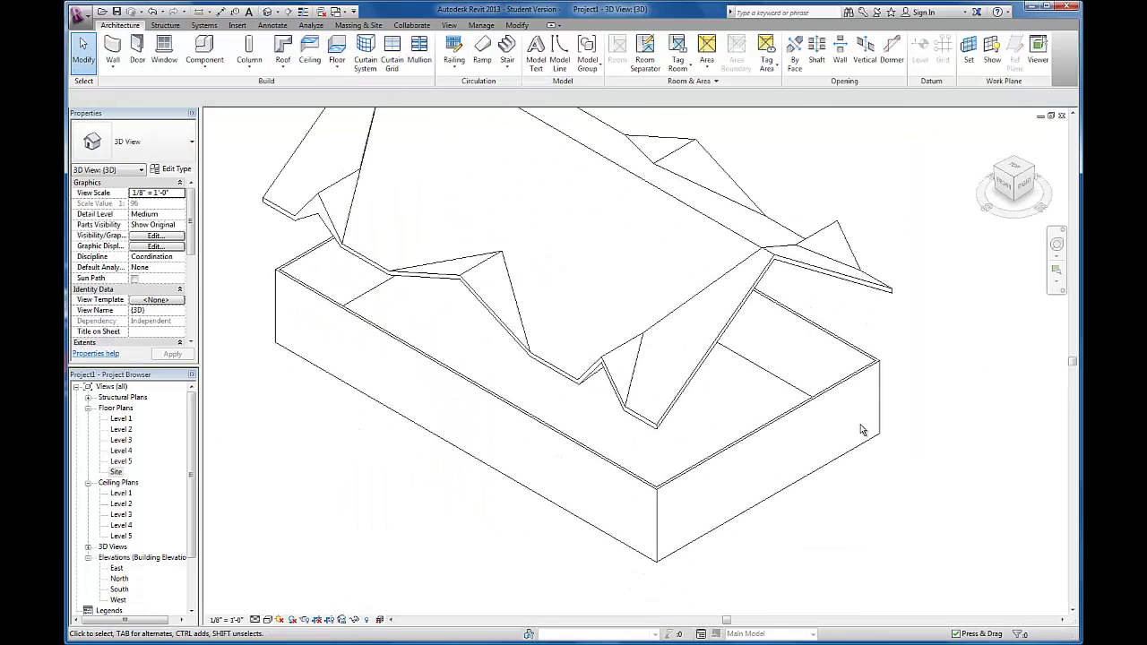
{"action": "scroll", "coordinate": [862, 409], "scroll_direction": "down", "scroll_amount": 2}
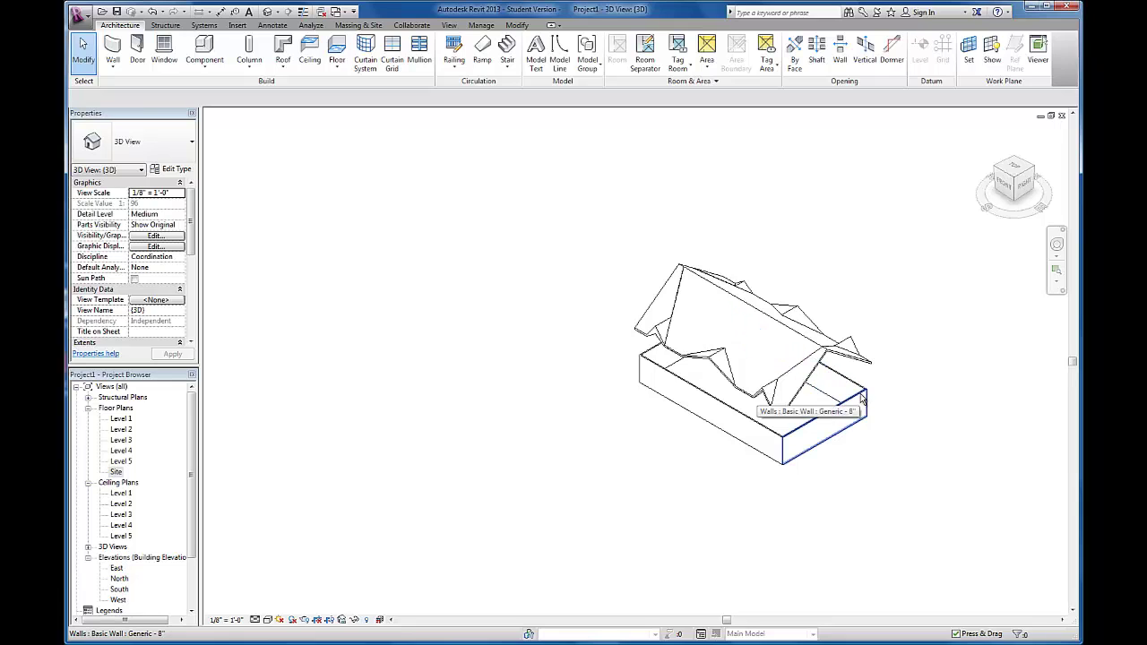
- Attach the four-wall chain's tops to the roof, then turn on shadows and zoom to fit
{"action": "key", "text": "Tab"}
{"action": "left_click", "coordinate": [862, 399]}
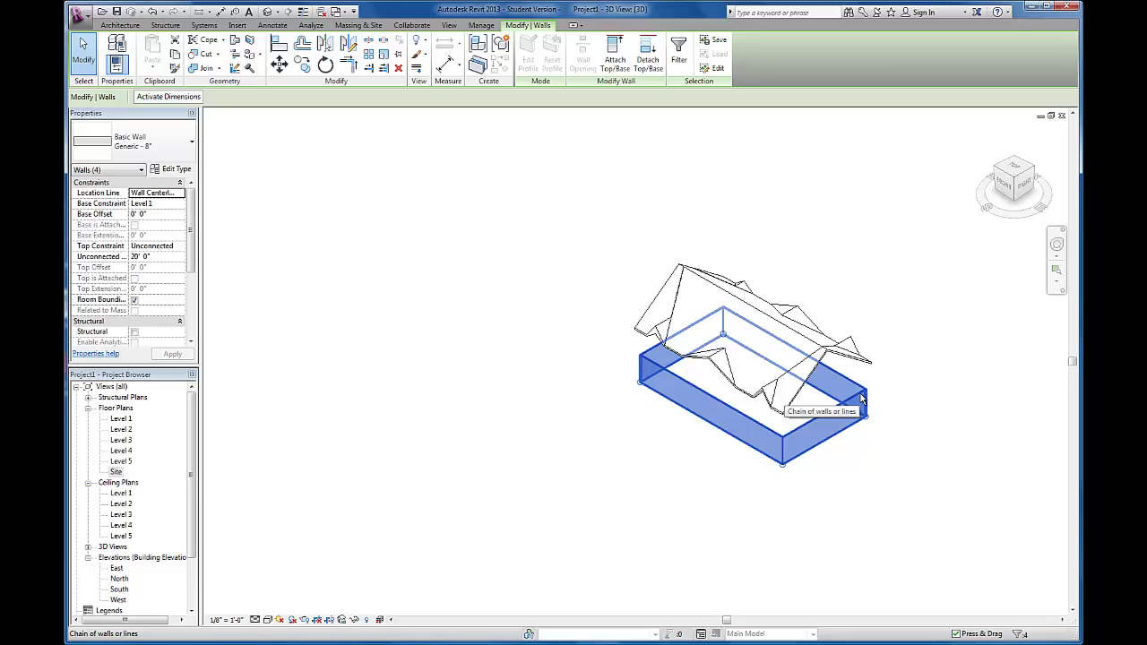
{"action": "left_click", "coordinate": [615, 54]}
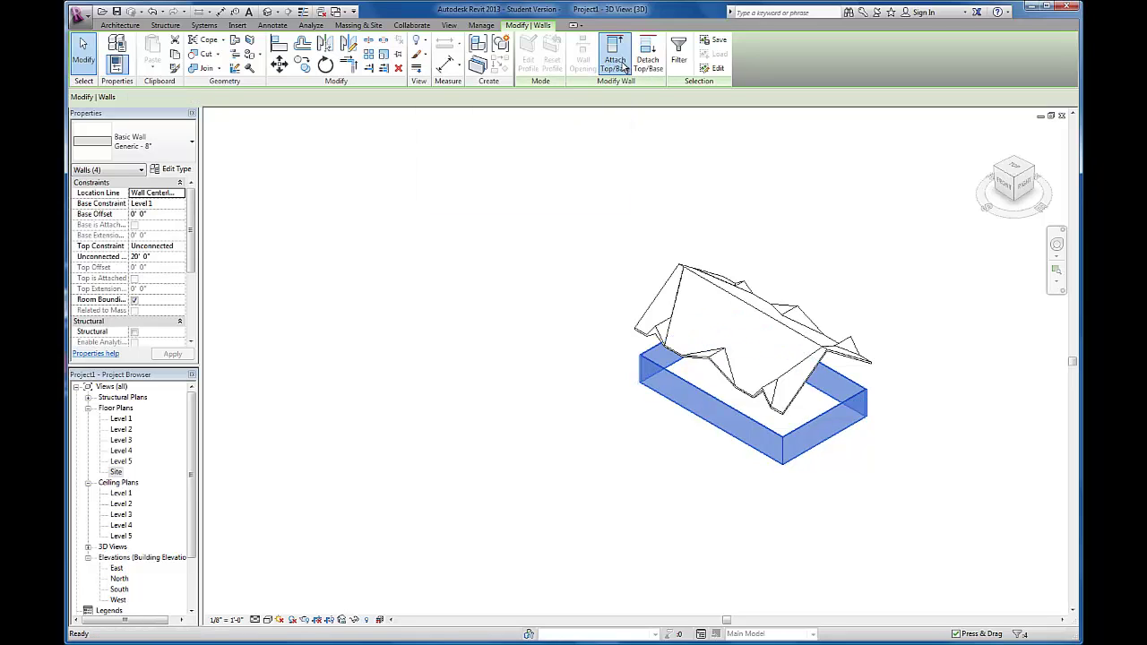
{"action": "left_click", "coordinate": [833, 337]}
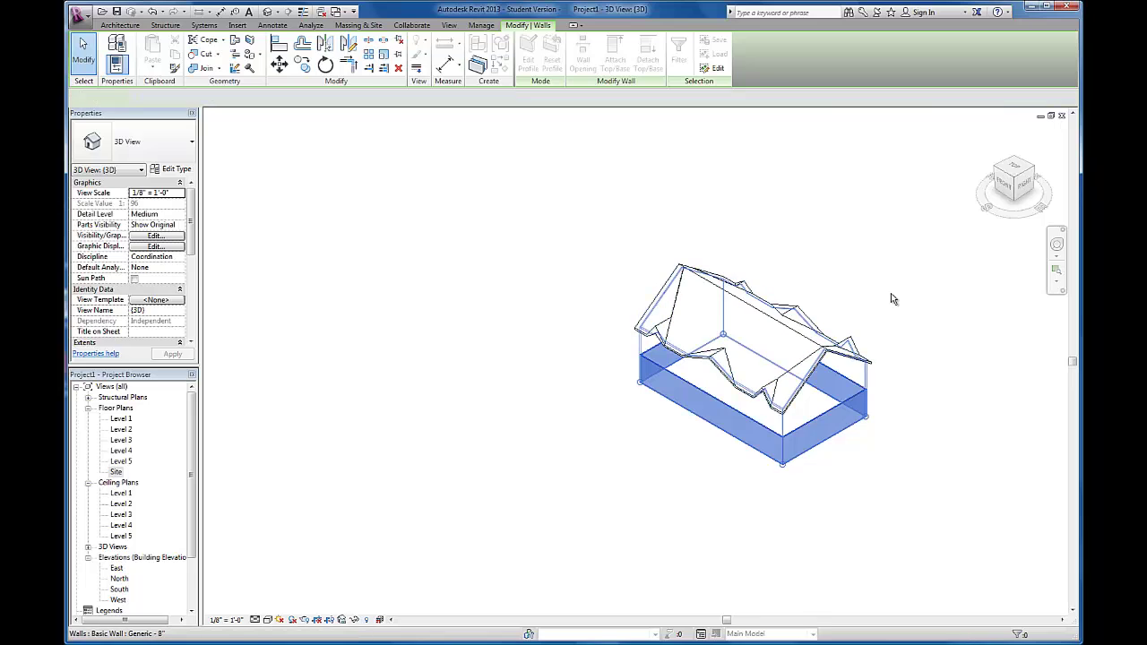
{"action": "left_click", "coordinate": [895, 303]}
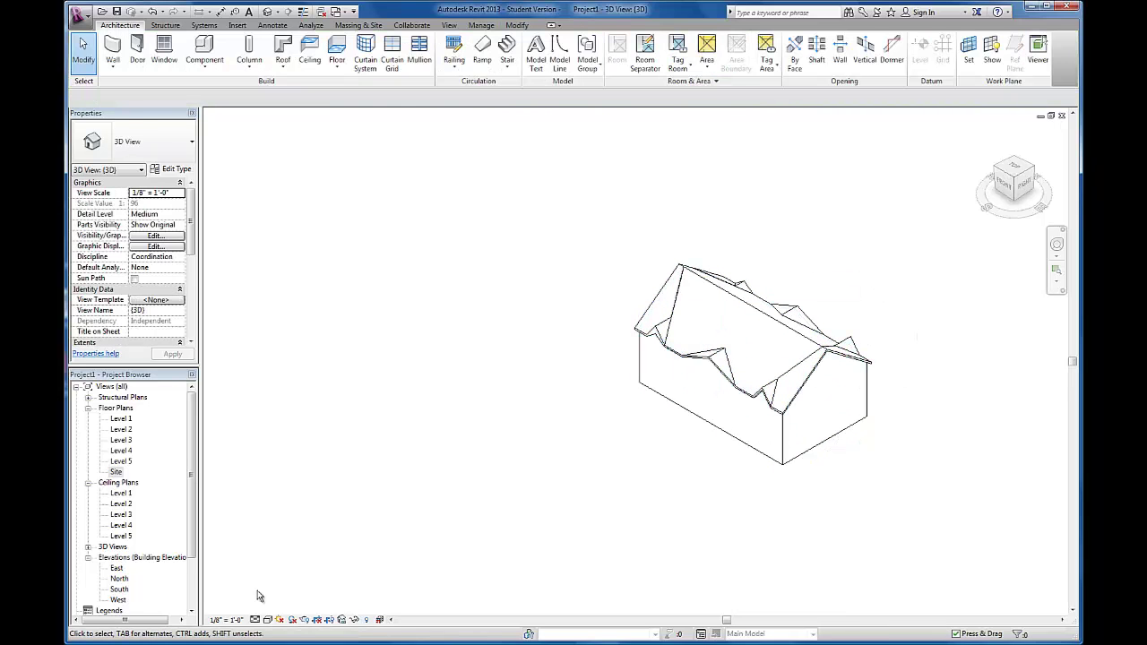
{"action": "left_click", "coordinate": [292, 619]}
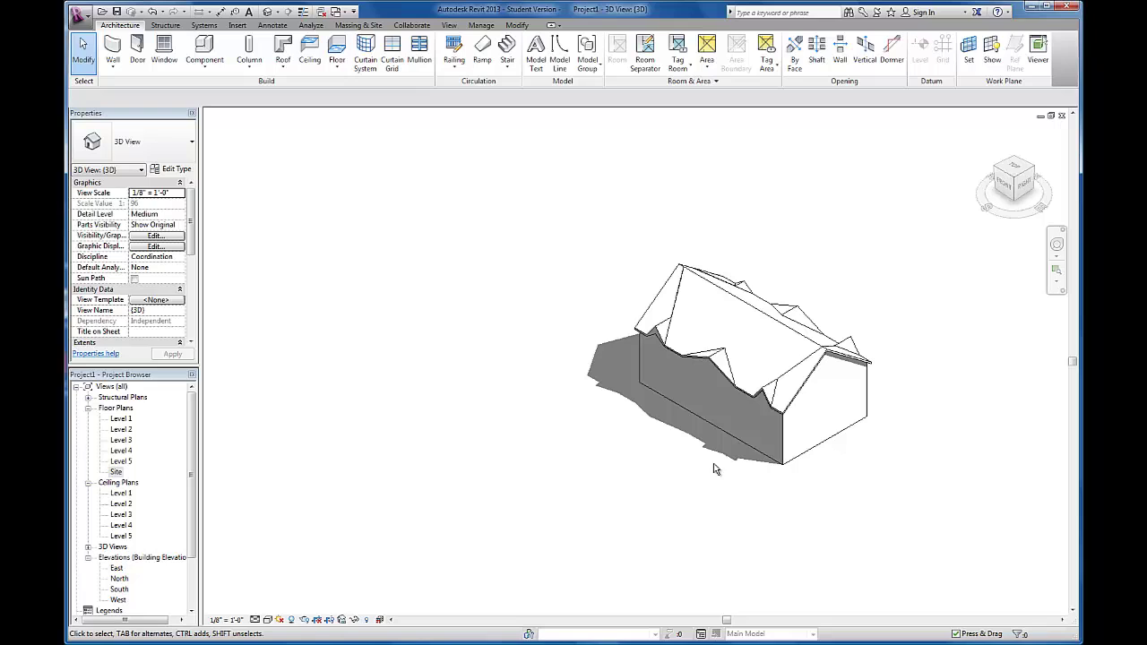
{"action": "left_click", "coordinate": [1056, 269]}
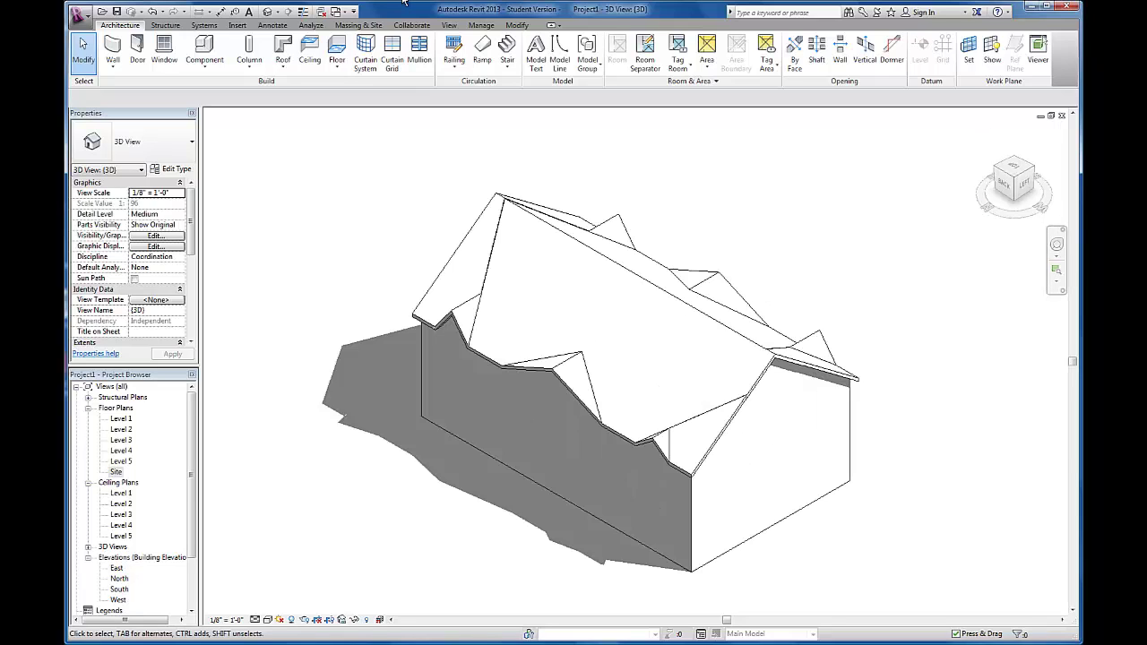